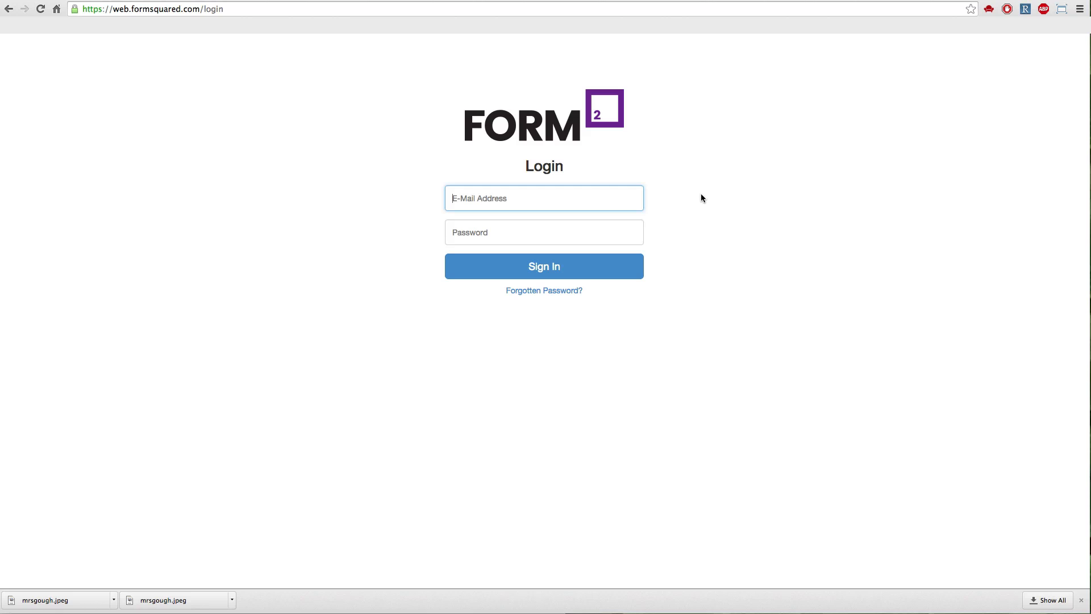
Sign in to the site with the account's e-mail address and password.
{"action": "key", "text": "Tab"}
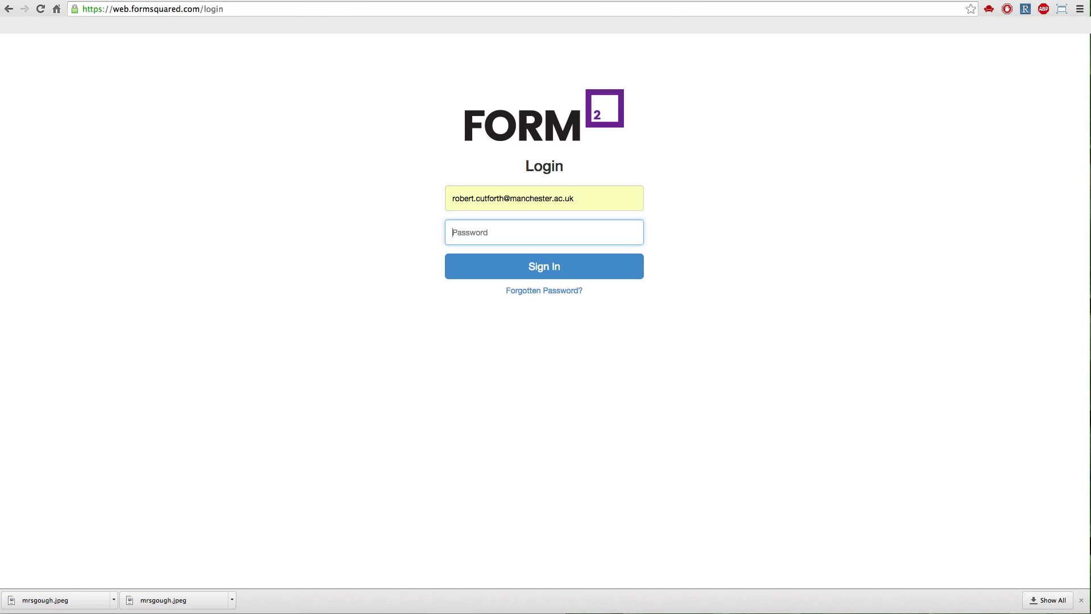
{"action": "type", "text": "••••••••••••••"}
{"action": "key", "text": "Return"}
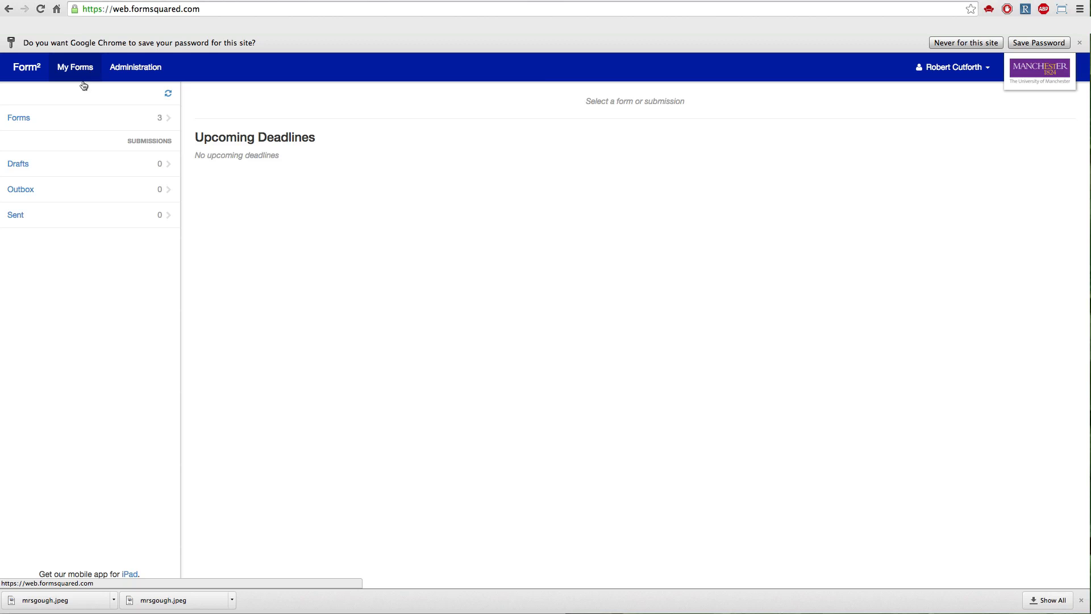
Open My Public Test Form from the available forms and look through its Section 1 and Section 2.
{"action": "left_click", "coordinate": [82, 117]}
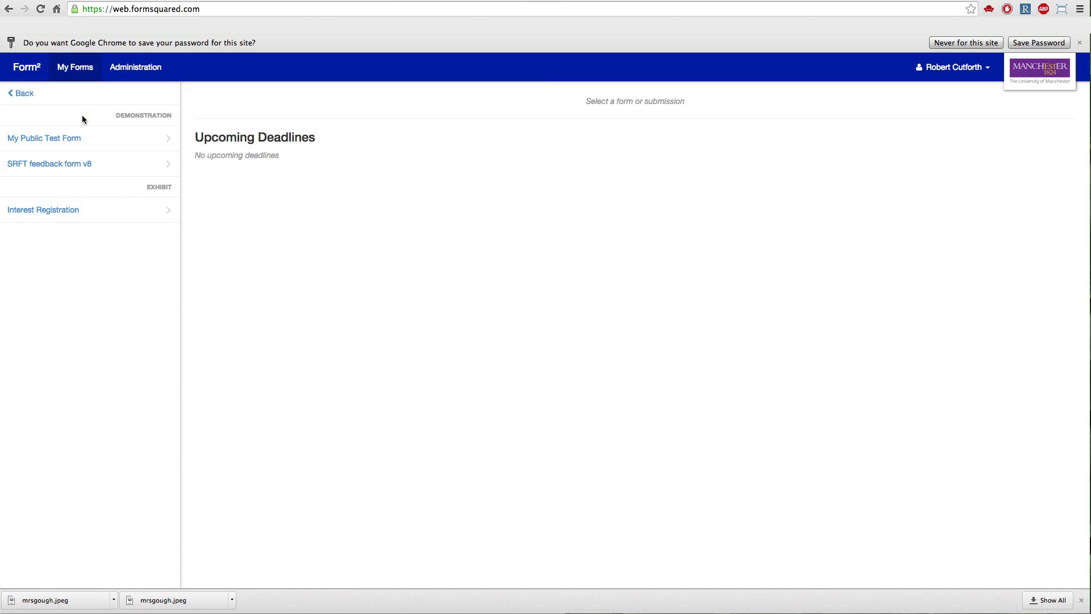
{"action": "left_click", "coordinate": [74, 149]}
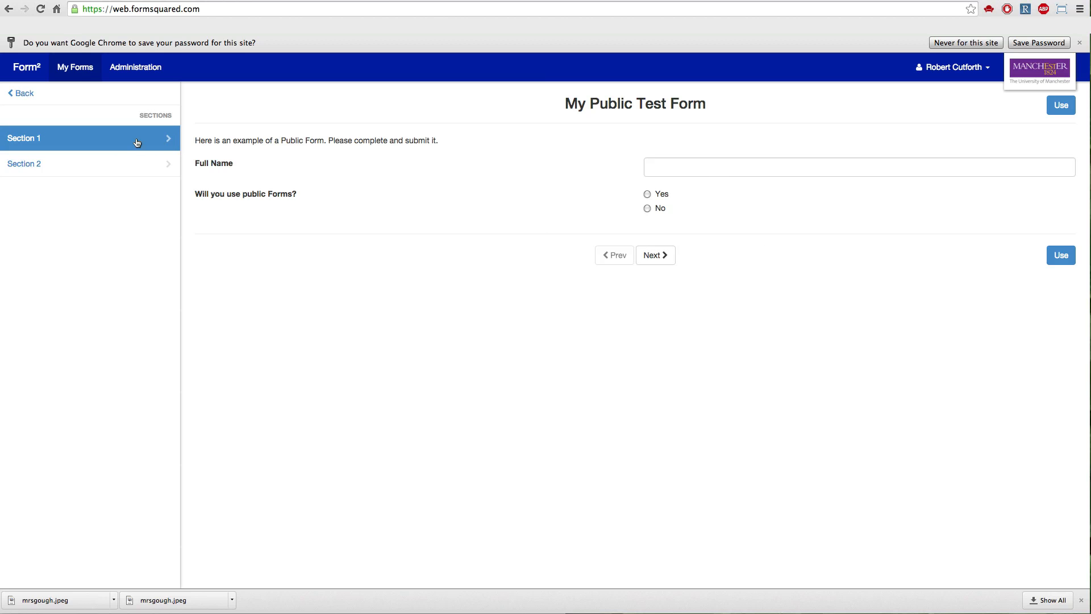
{"action": "left_click", "coordinate": [101, 161]}
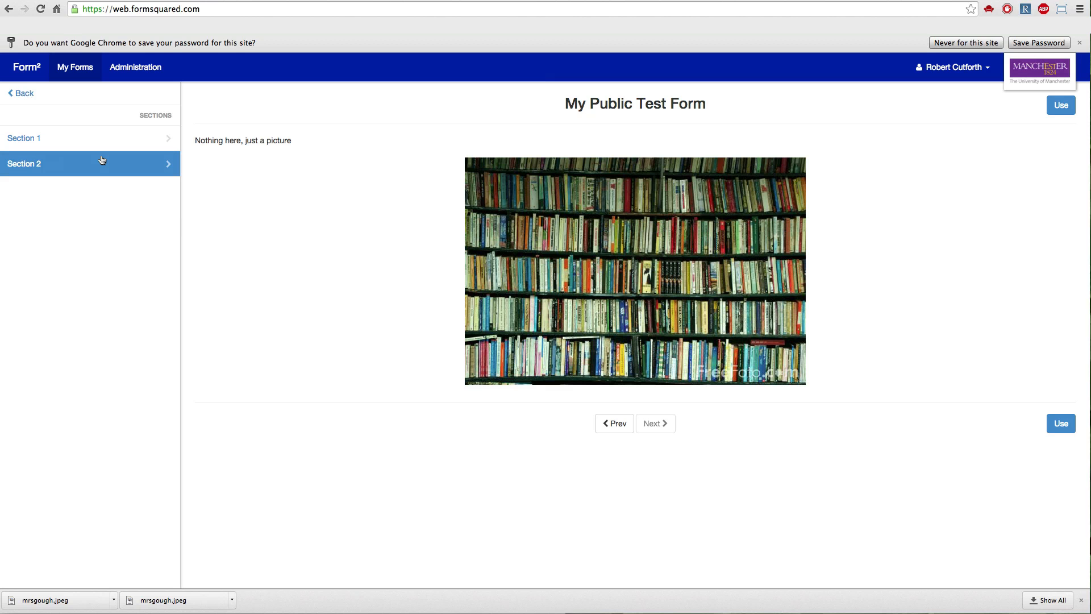
{"action": "left_click", "coordinate": [90, 136]}
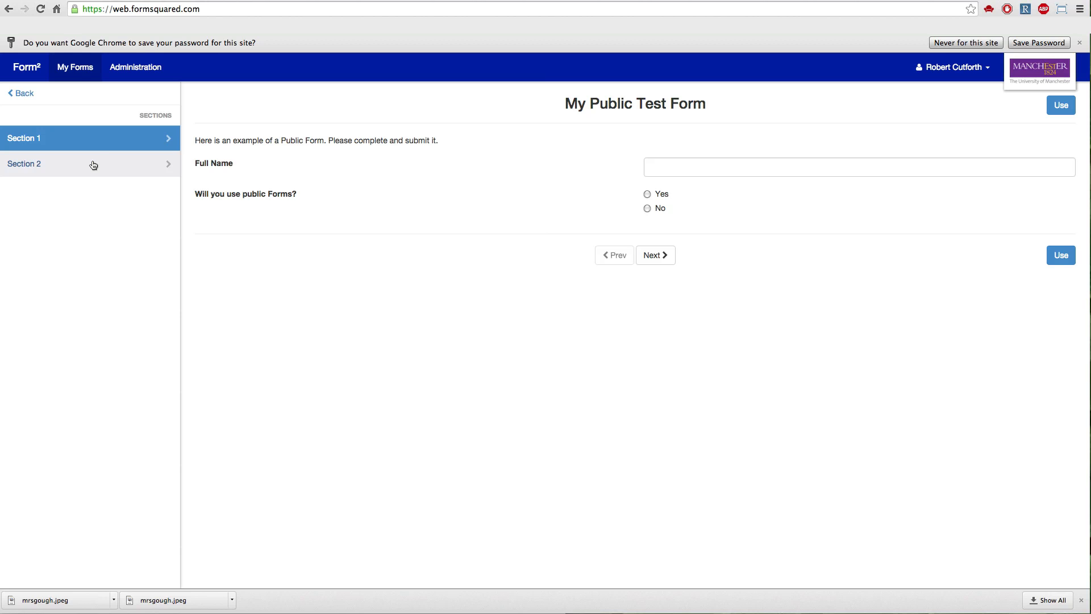
Open the list of forms for the Default workspace in the administration area.
{"action": "left_click", "coordinate": [134, 73]}
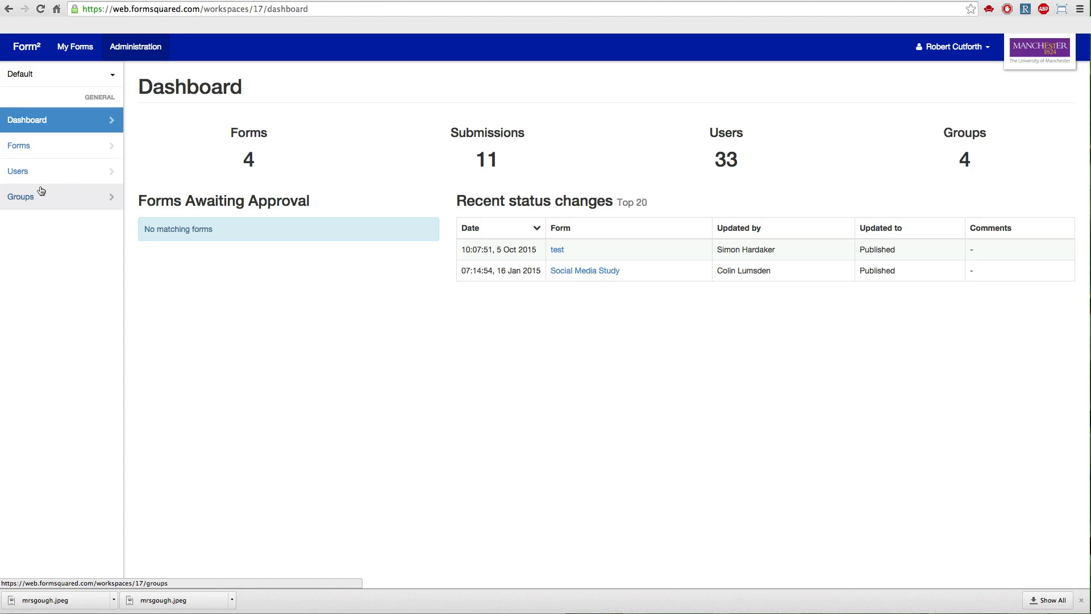
{"action": "left_click", "coordinate": [46, 77]}
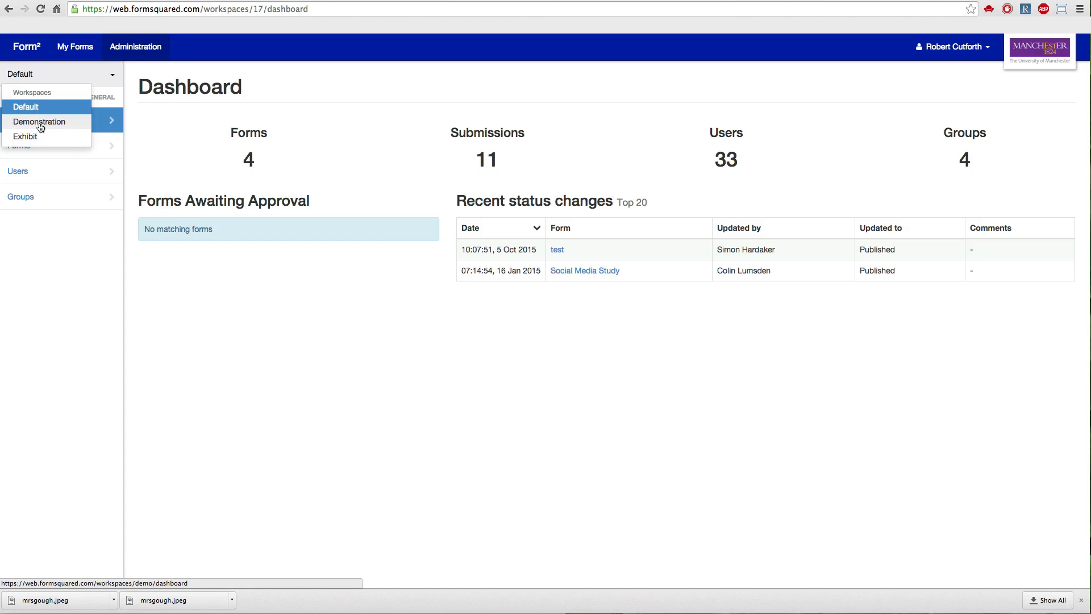
{"action": "left_click", "coordinate": [194, 126]}
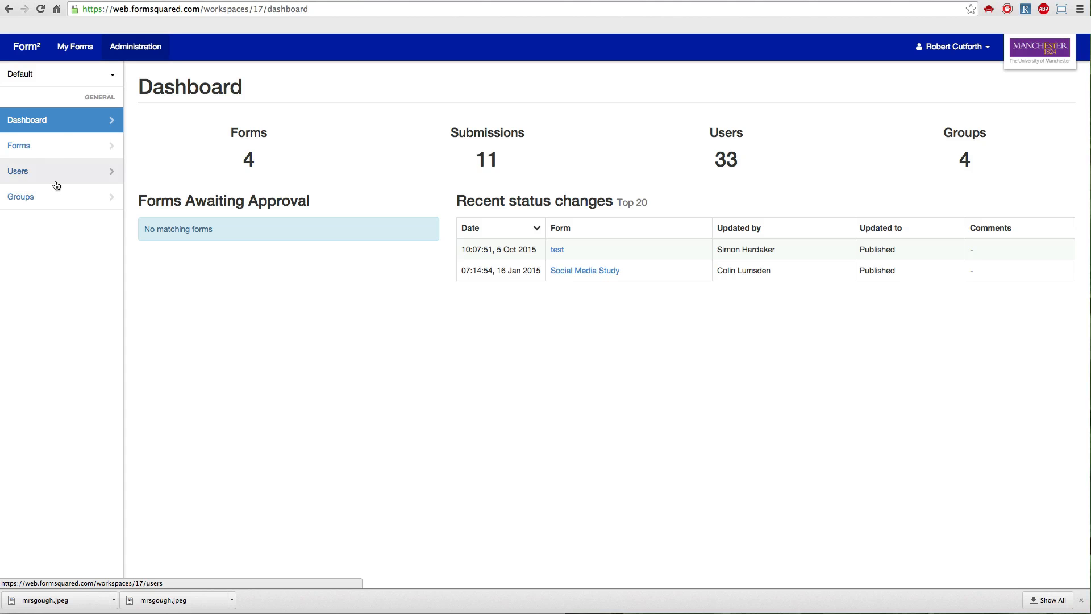
{"action": "left_click", "coordinate": [51, 146]}
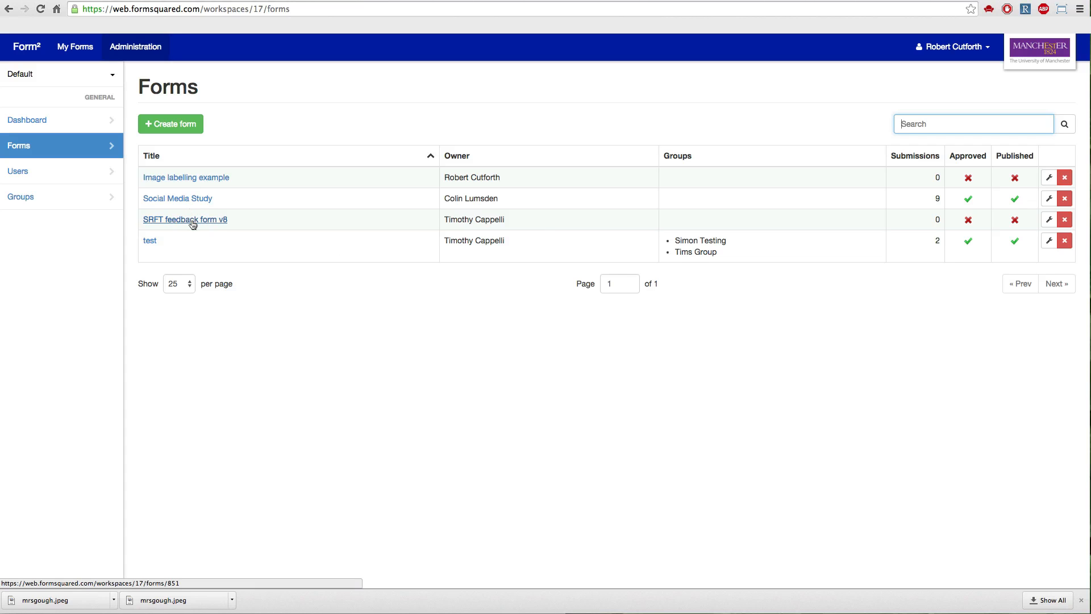
Create and save a new form titled "Images", keeping the preselected owner and replies to the form owner.
{"action": "left_click", "coordinate": [158, 125]}
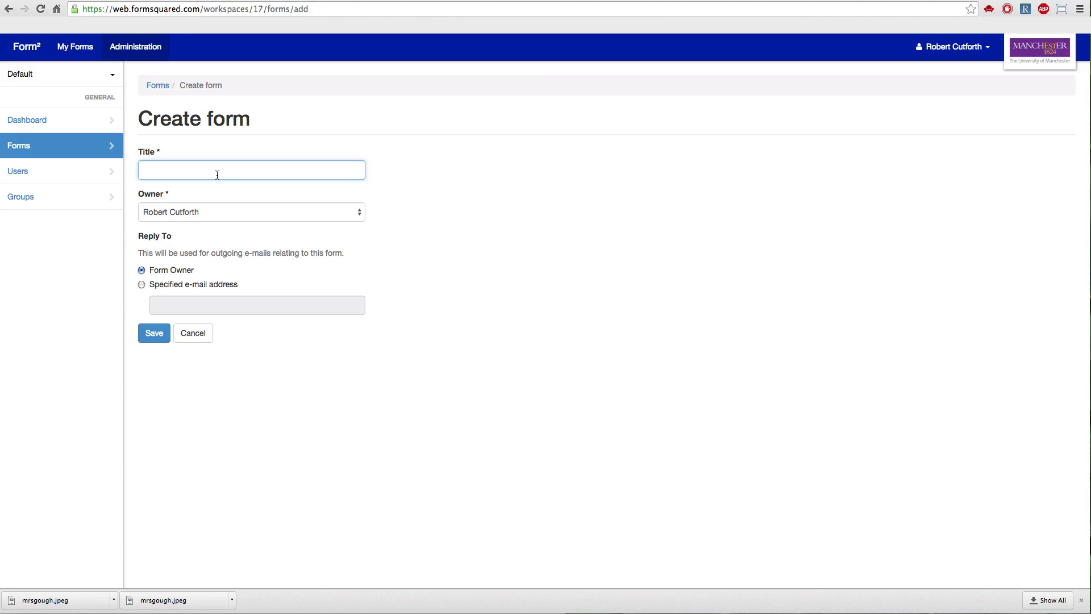
{"action": "type", "text": "Images"}
{"action": "left_click", "coordinate": [333, 214]}
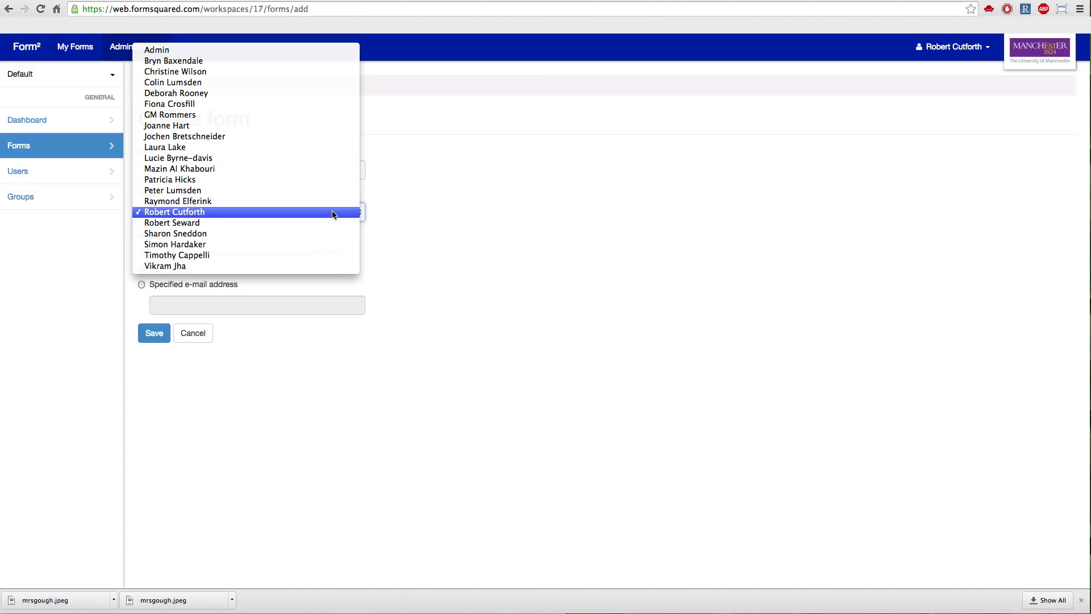
{"action": "left_click", "coordinate": [360, 211]}
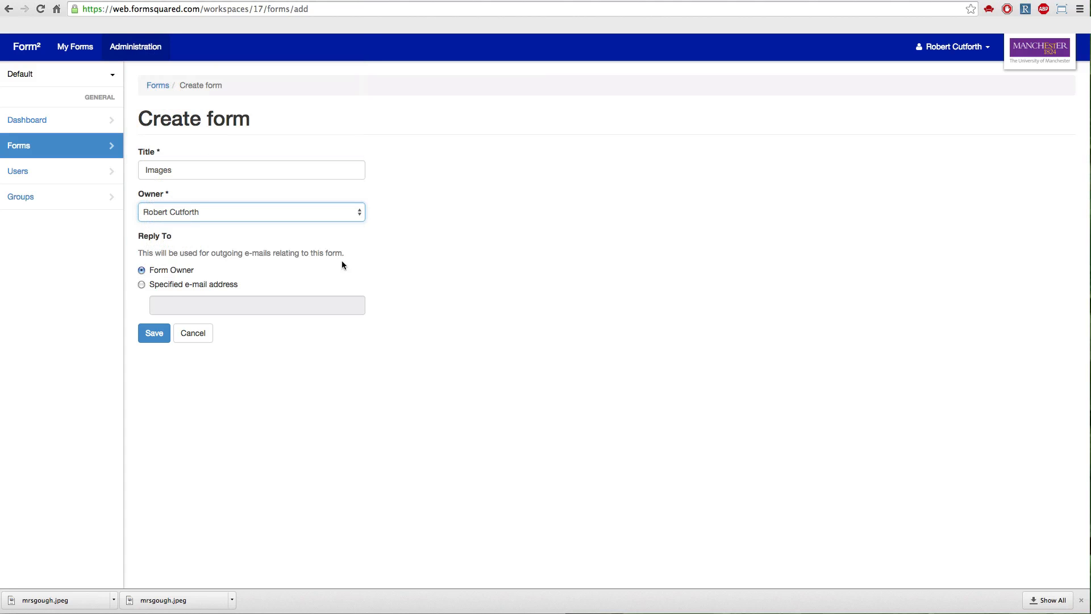
{"action": "left_click", "coordinate": [163, 334]}
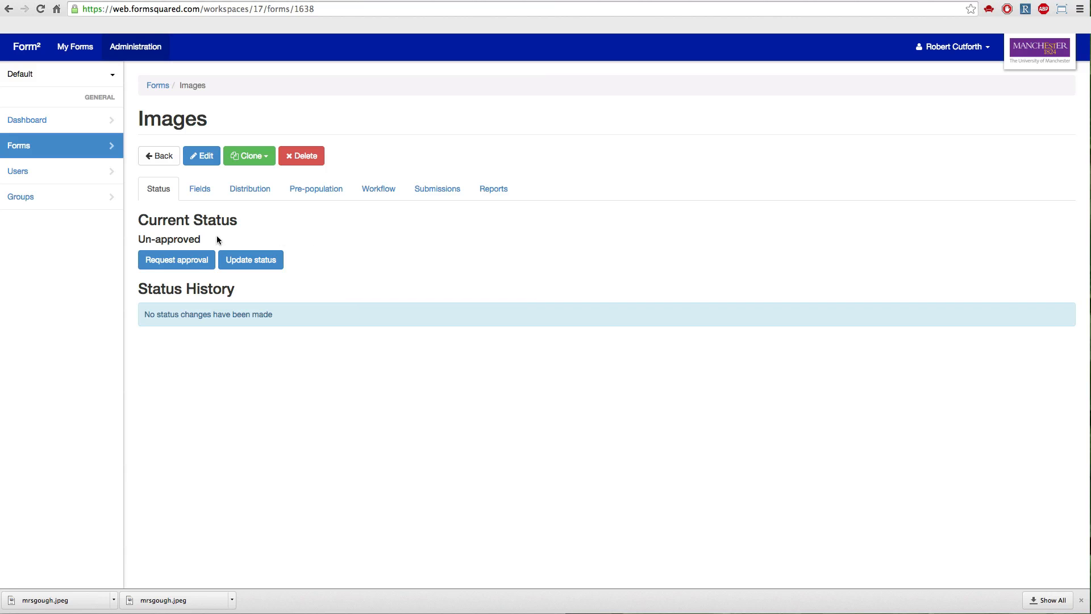
Edit the Images form's fields, adding two section breaks and titling the second one "Section".
{"action": "left_click", "coordinate": [193, 191]}
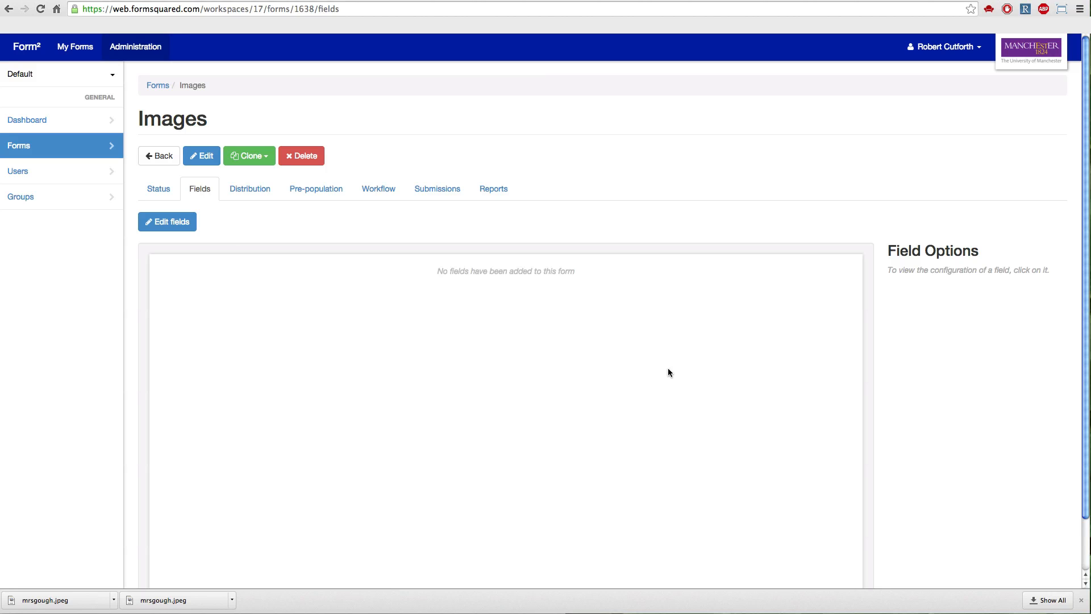
{"action": "left_click", "coordinate": [170, 227]}
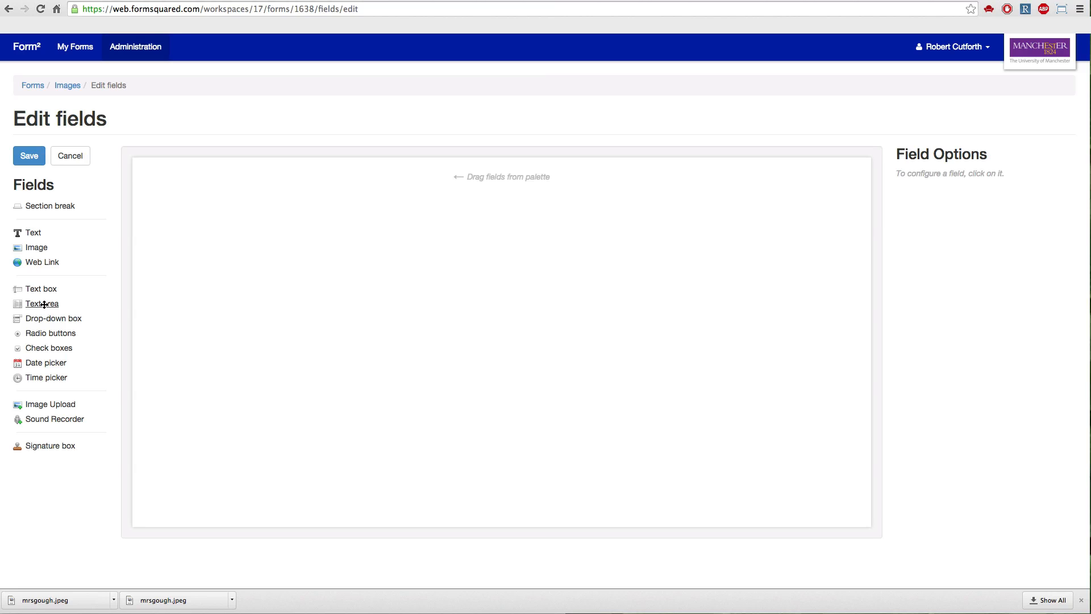
{"action": "left_click_drag", "start_coordinate": [48, 208], "coordinate": [271, 209]}
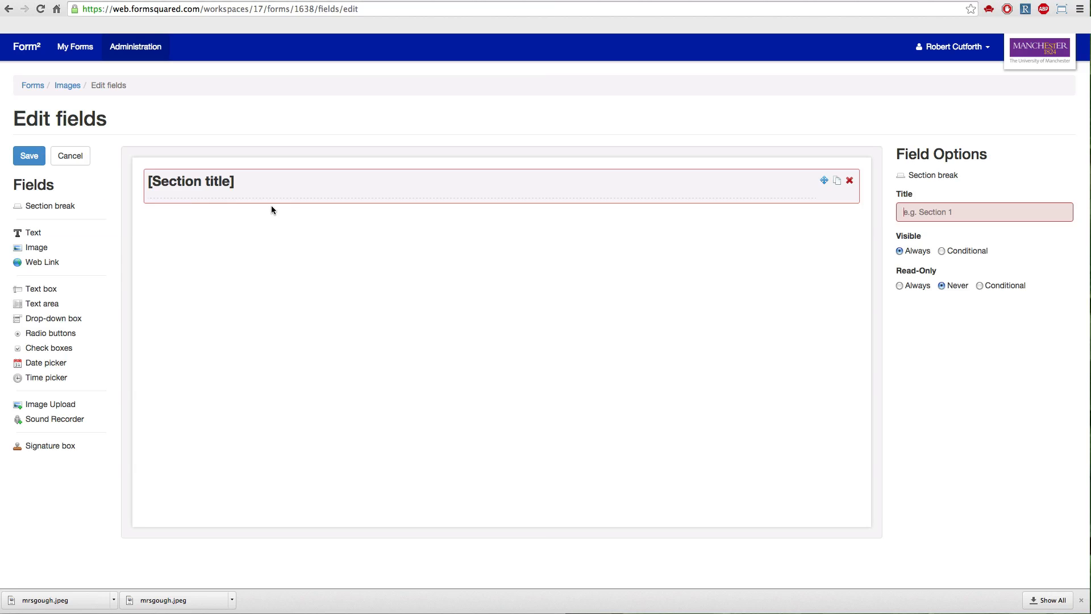
{"action": "left_click_drag", "start_coordinate": [49, 207], "coordinate": [248, 239]}
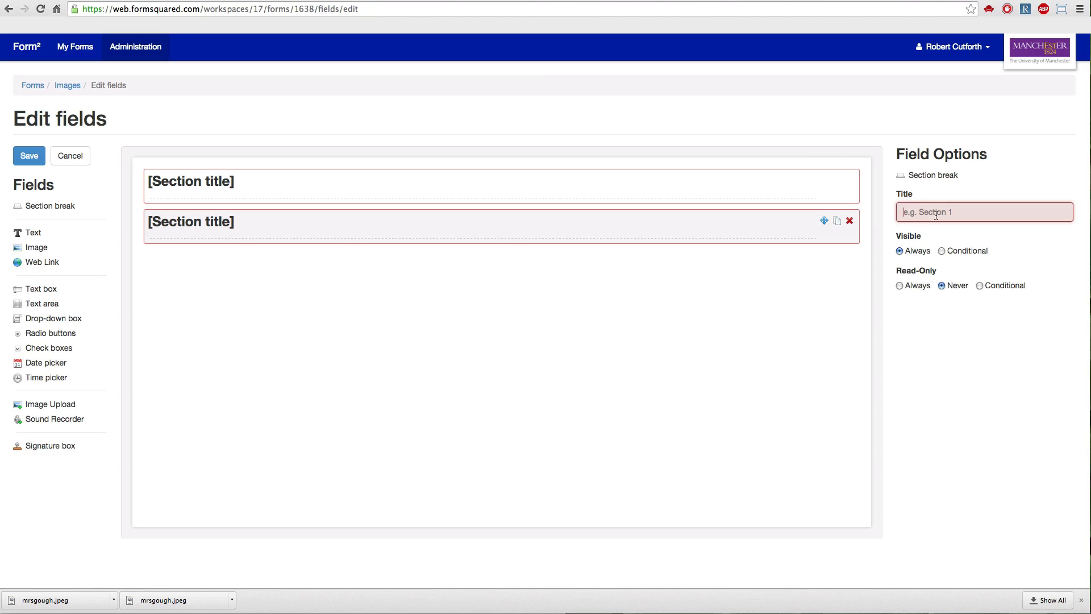
{"action": "type", "text": "Section"}
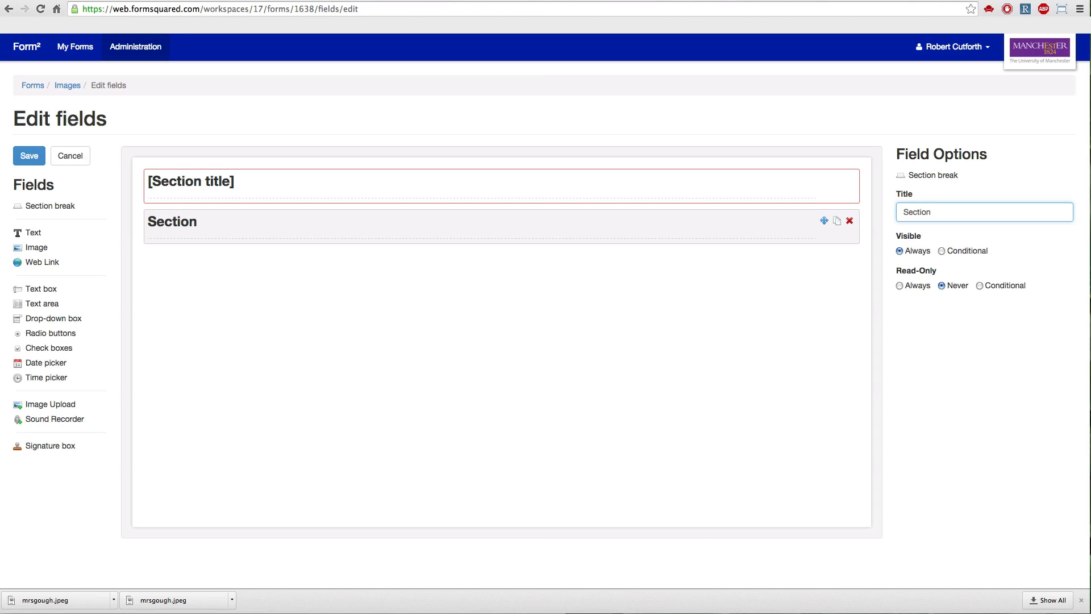
Title the first section break "Section 1: Image labelling".
{"action": "left_click", "coordinate": [680, 199]}
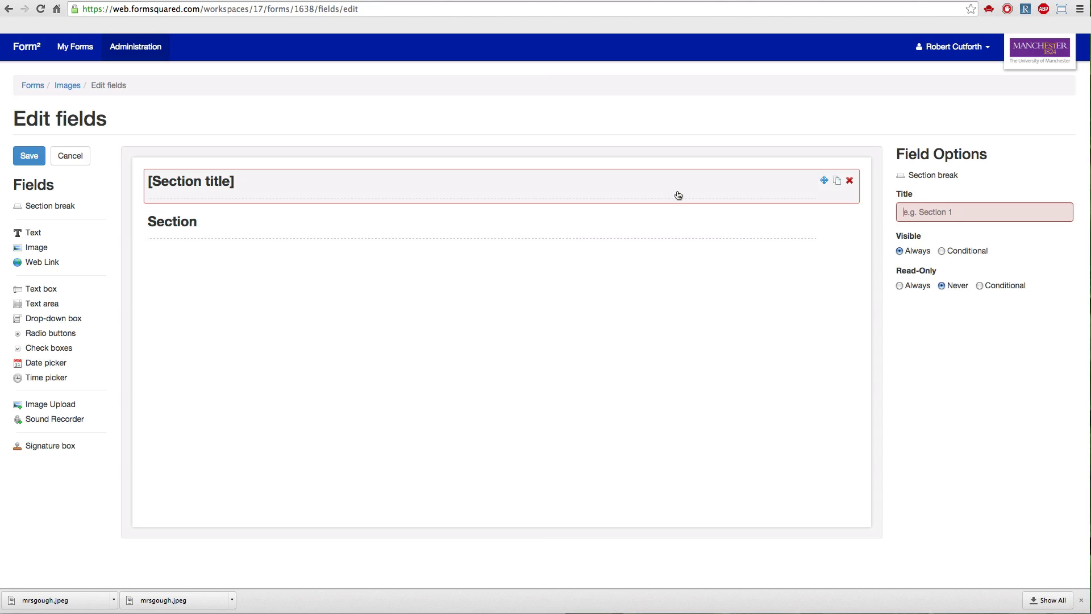
{"action": "type", "text": "Secti"}
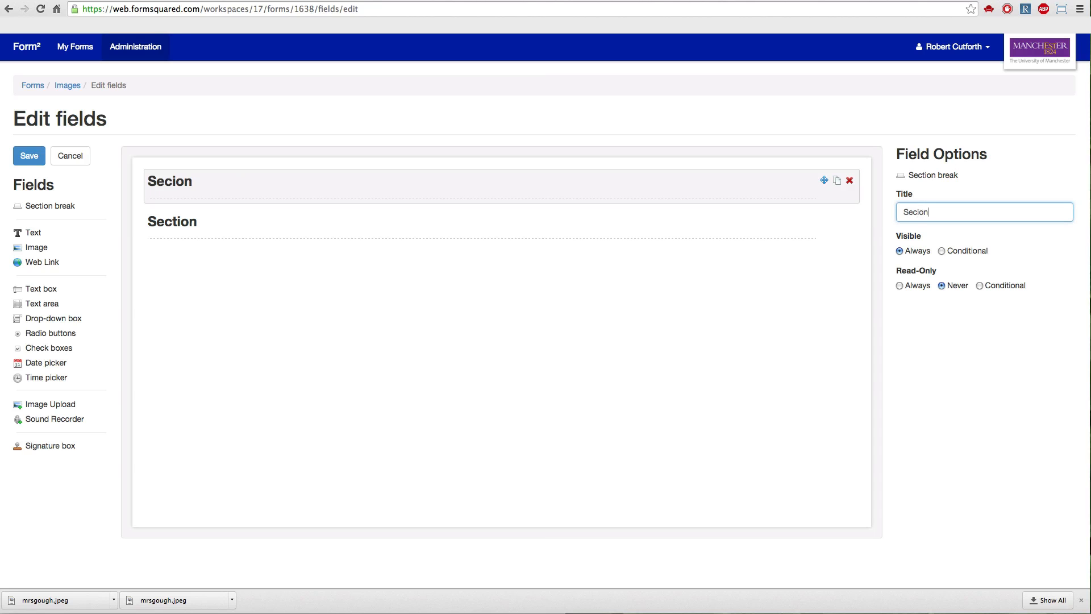
{"action": "type", "text": "on 1: Image labelling"}
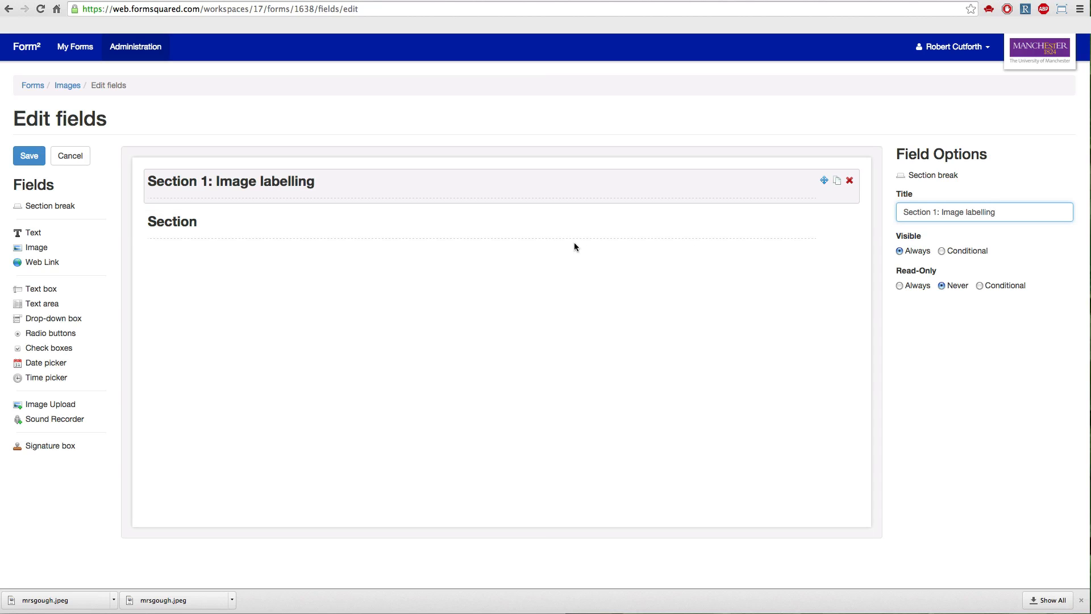
Change the second section break's title to "Section 2: Signature".
{"action": "left_click", "coordinate": [563, 239]}
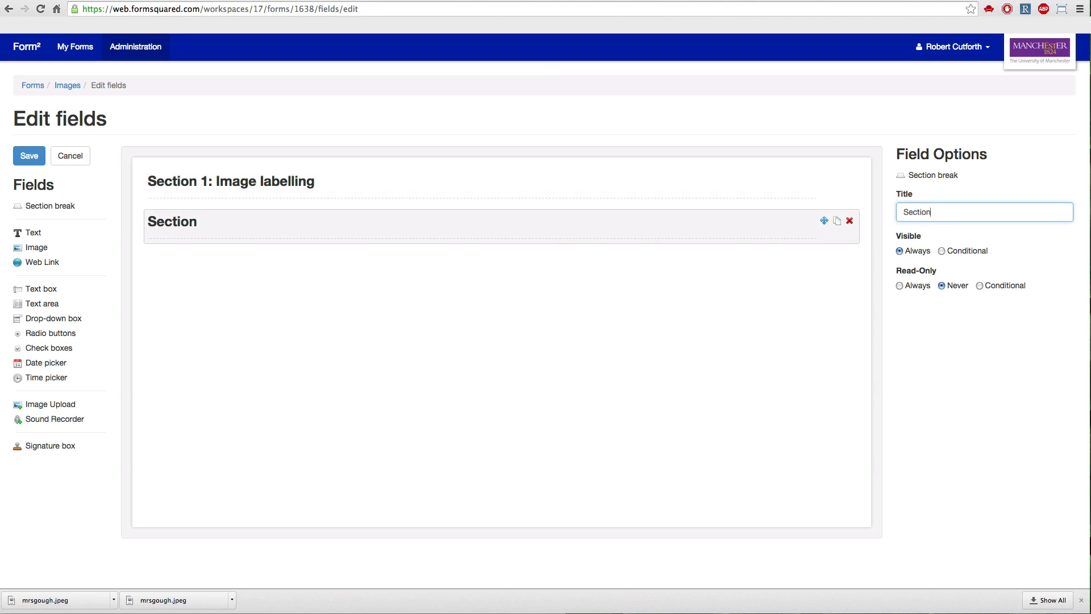
{"action": "type", "text": "2: Se"}
{"action": "key", "text": "BackSpace"}
{"action": "type", "text": "ignature"}
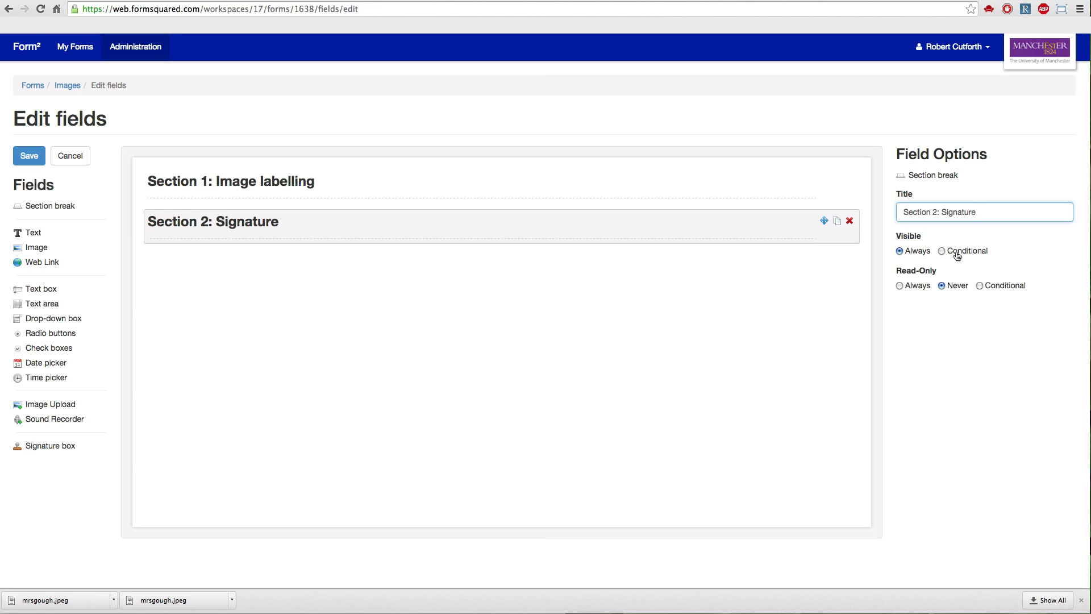
Add a Text field under Section 1 with the content "Please look at the image below and answer the questions.".
{"action": "left_click", "coordinate": [266, 185]}
{"action": "left_click_drag", "start_coordinate": [49, 232], "coordinate": [200, 223]}
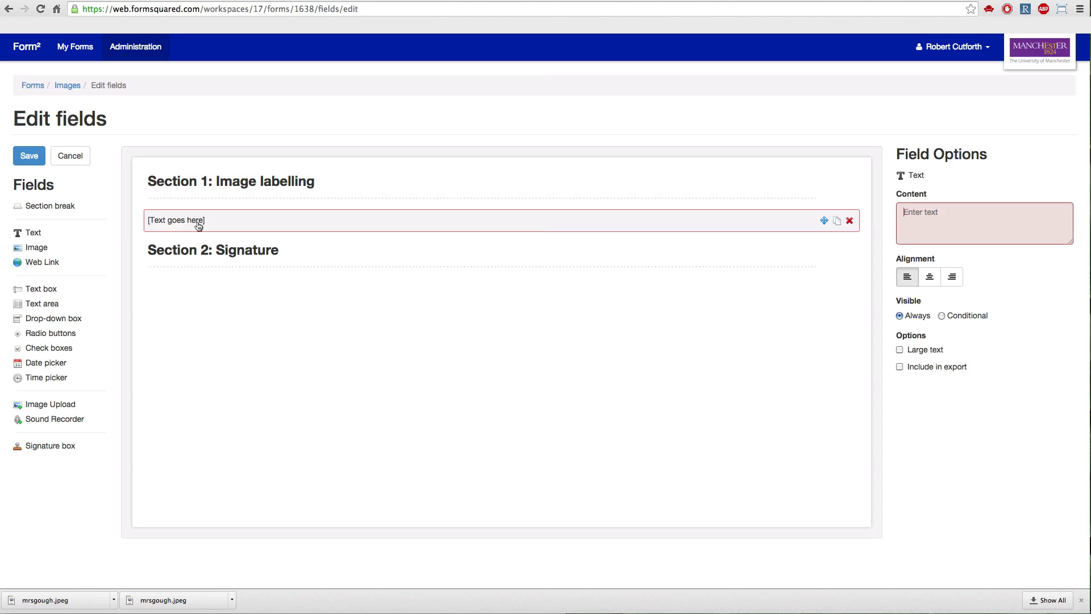
{"action": "left_click", "coordinate": [935, 217]}
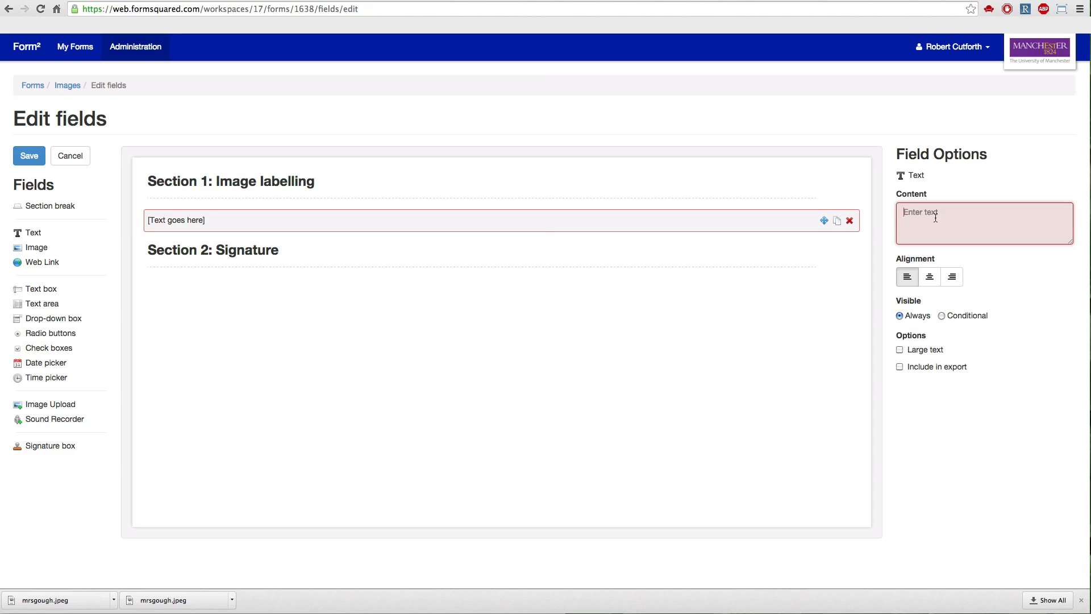
{"action": "type", "text": "Please "}
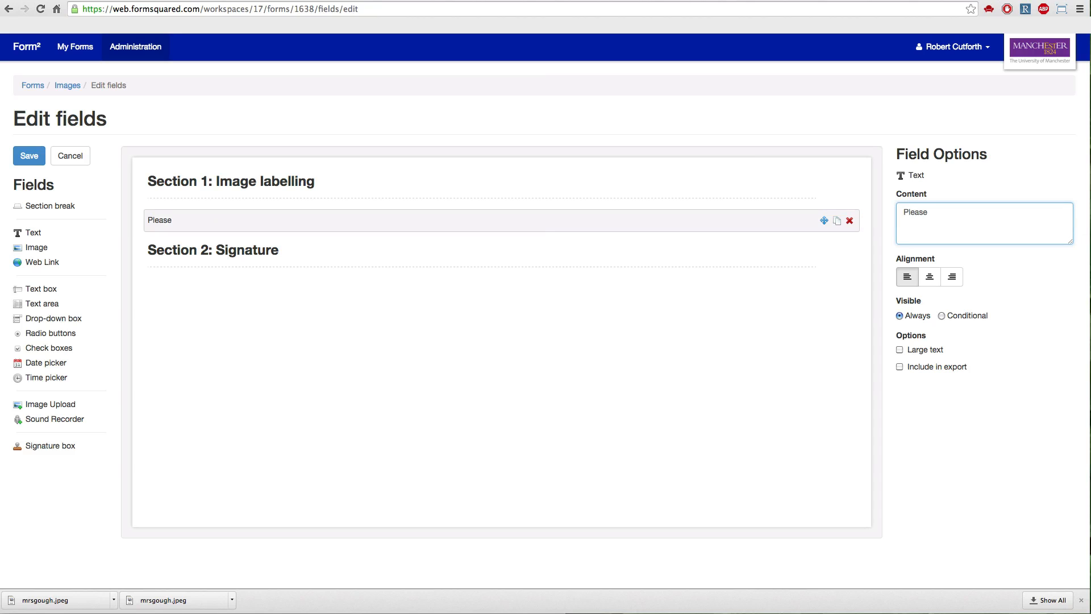
{"action": "type", "text": "look at the image b"}
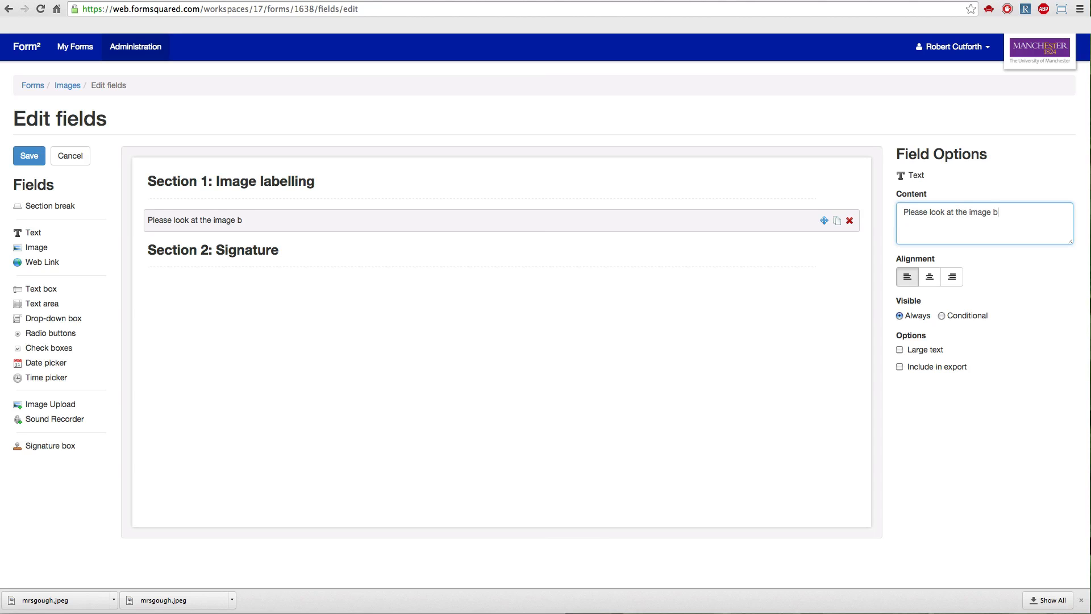
{"action": "type", "text": "elow and answer th"}
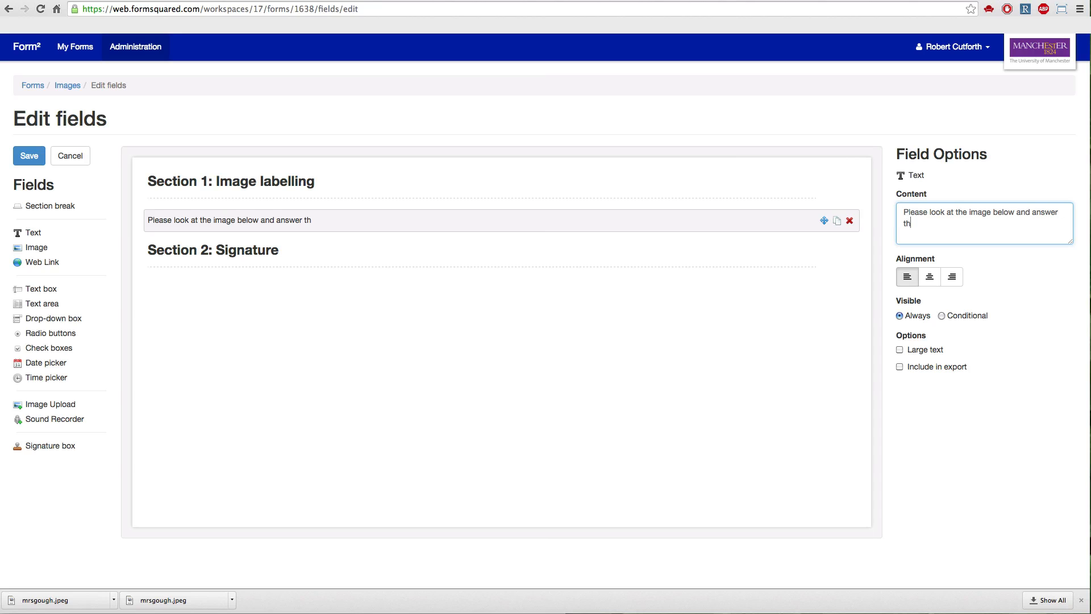
{"action": "type", "text": "e questions."}
Try centre and right alignment on the instruction text and return it to left alignment.
{"action": "left_click", "coordinate": [928, 283]}
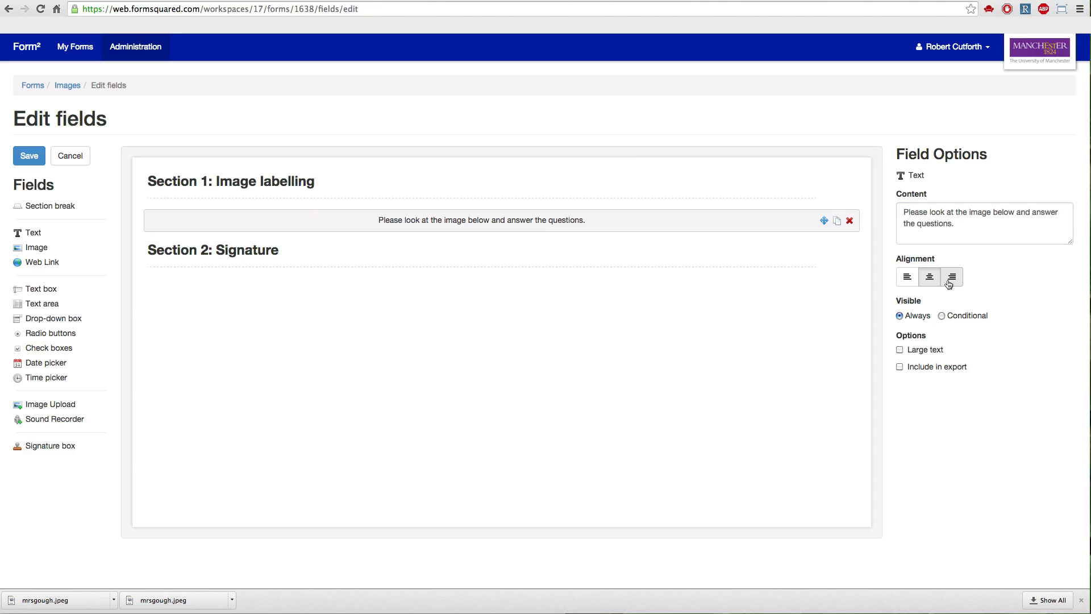
{"action": "left_click", "coordinate": [949, 283]}
{"action": "left_click", "coordinate": [907, 282]}
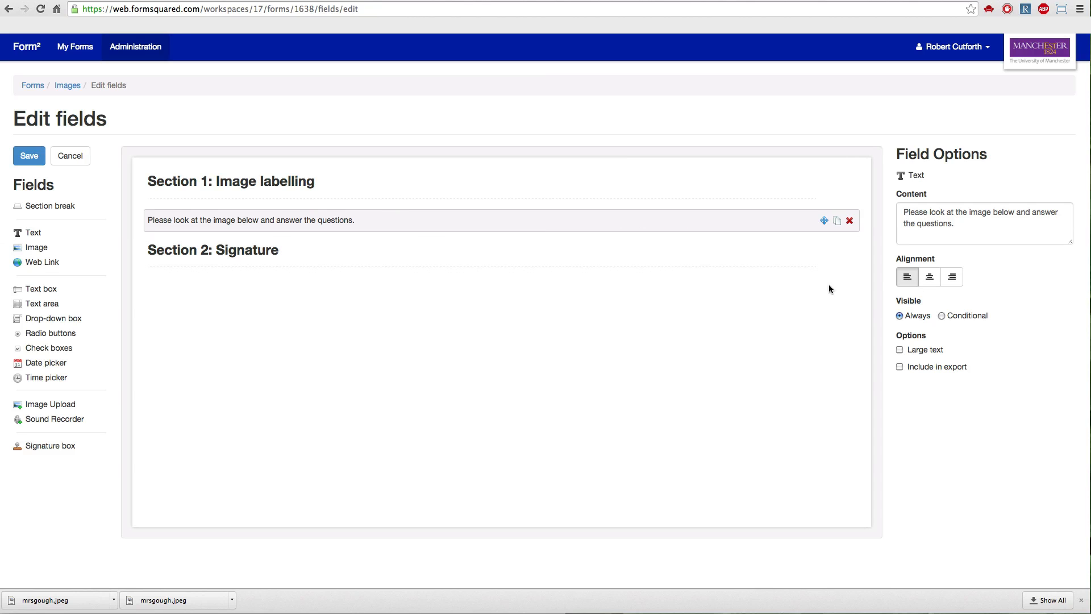
Try the Large text option on the instruction text and switch it back off.
{"action": "left_click", "coordinate": [900, 350]}
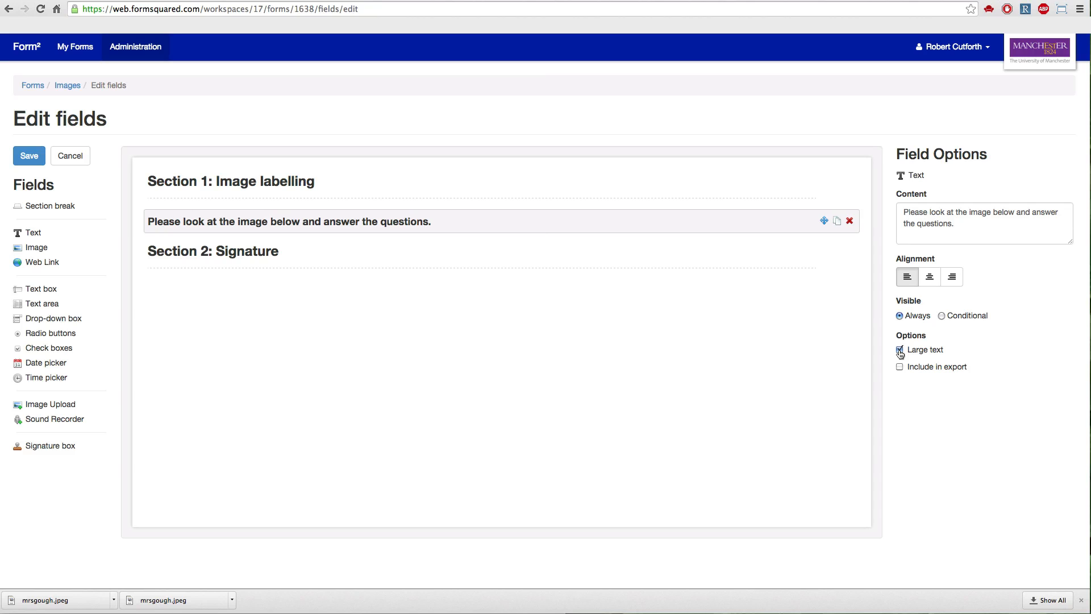
{"action": "left_click", "coordinate": [900, 350]}
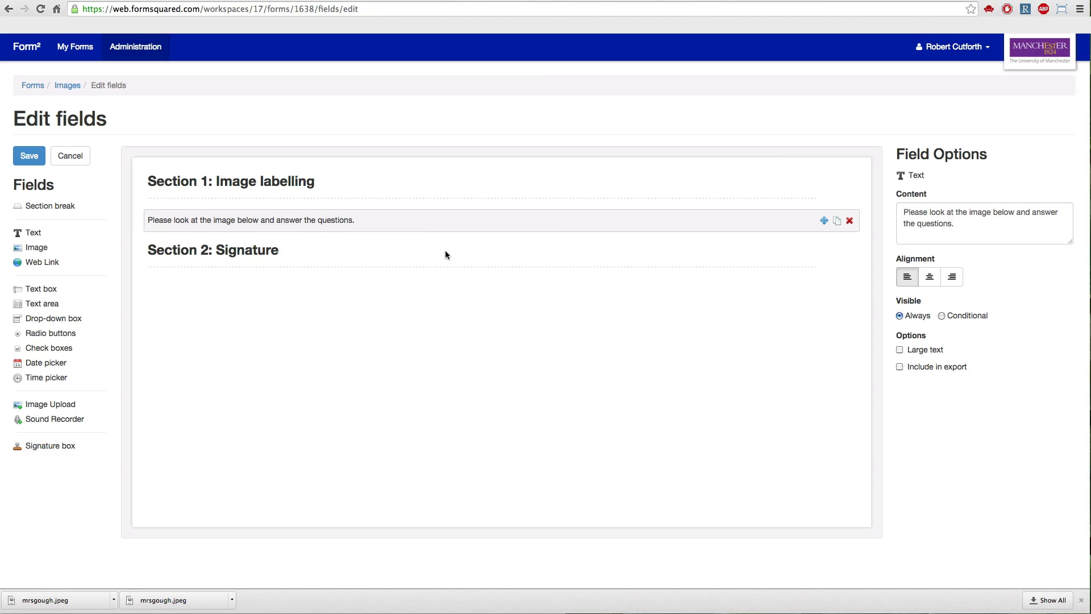
{"action": "left_click", "coordinate": [901, 350]}
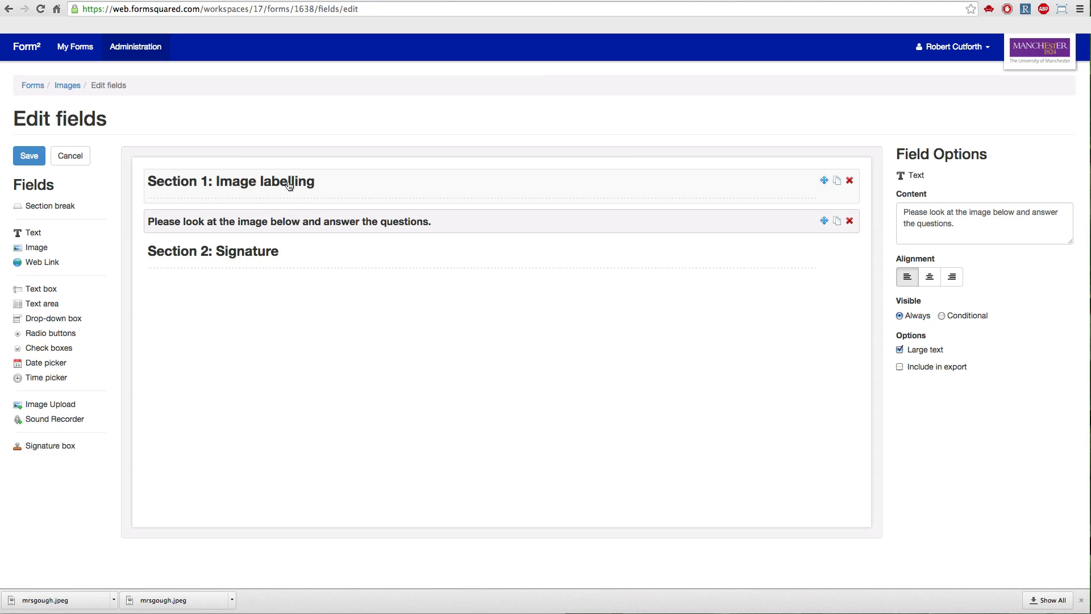
{"action": "left_click", "coordinate": [900, 350]}
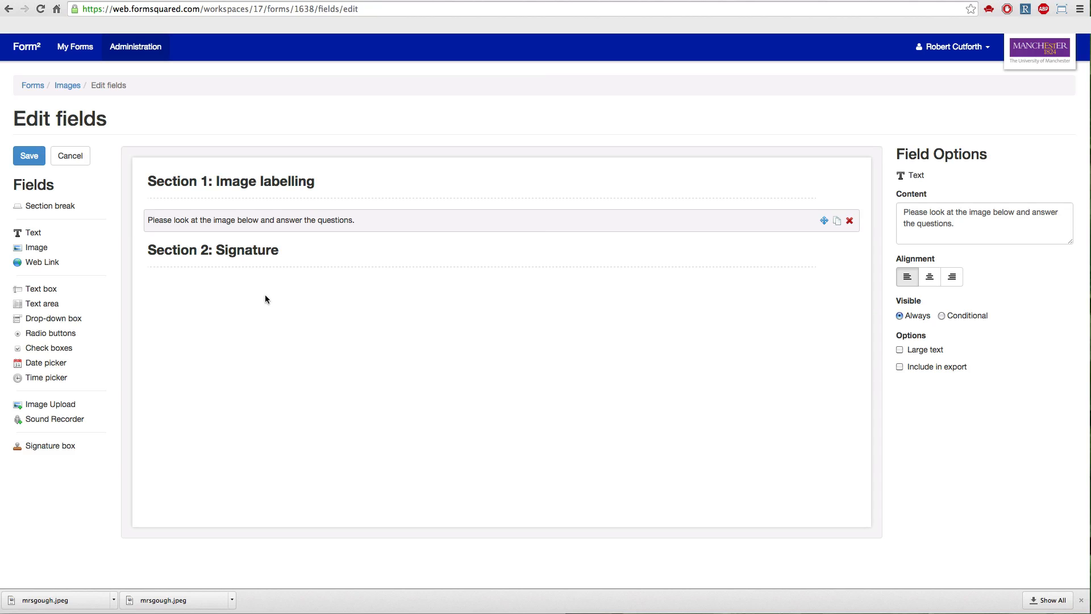
Add an Image field below the instruction text in Section 1 and upload the JPEG portrait from the Desktop folder.
{"action": "left_click_drag", "start_coordinate": [199, 245], "coordinate": [235, 247]}
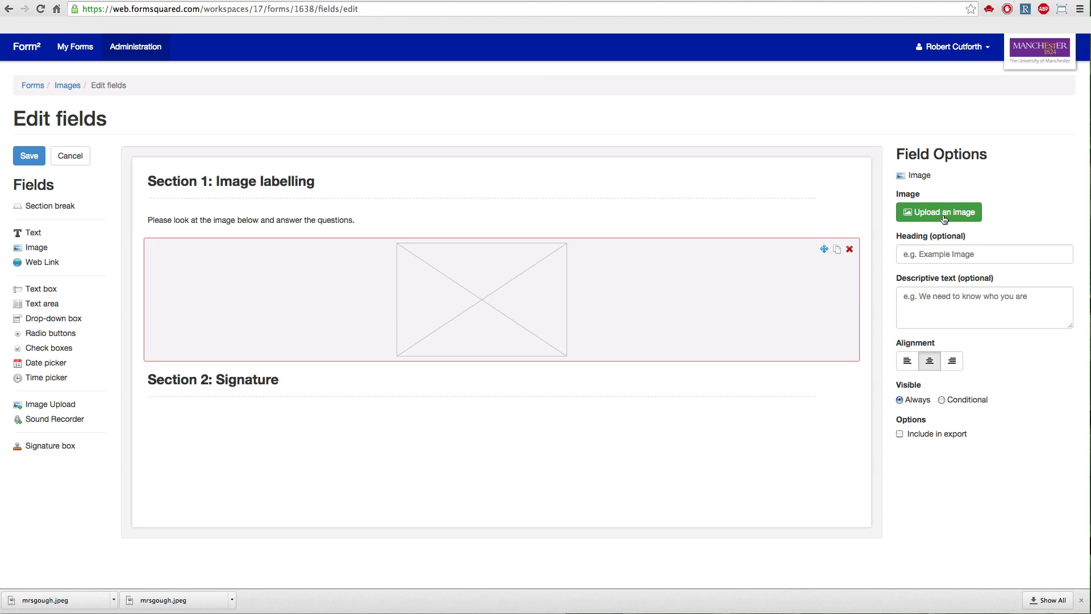
{"action": "left_click", "coordinate": [911, 217]}
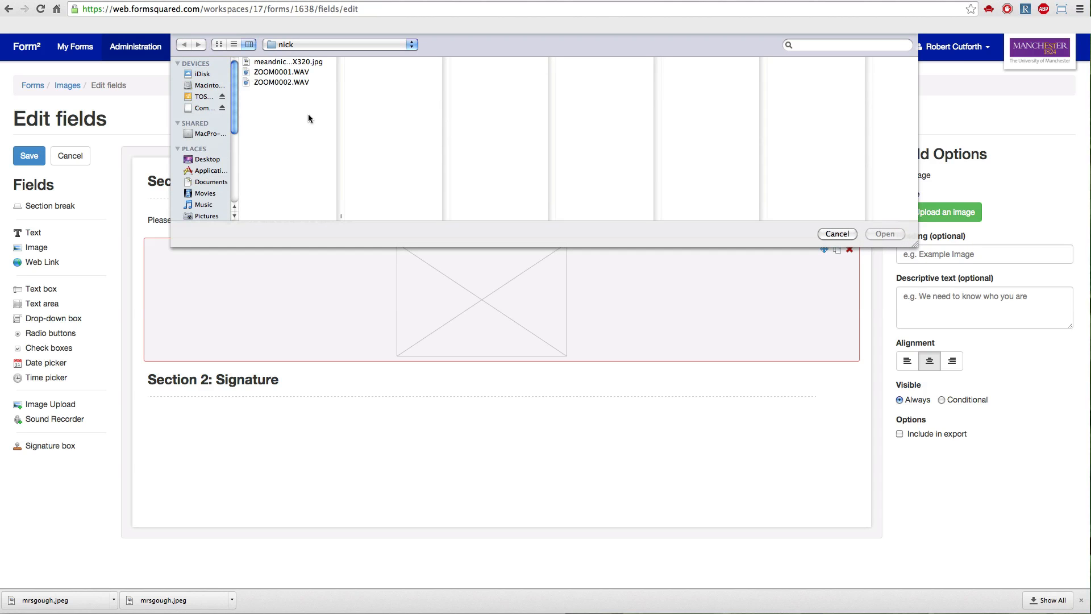
{"action": "left_click", "coordinate": [208, 160]}
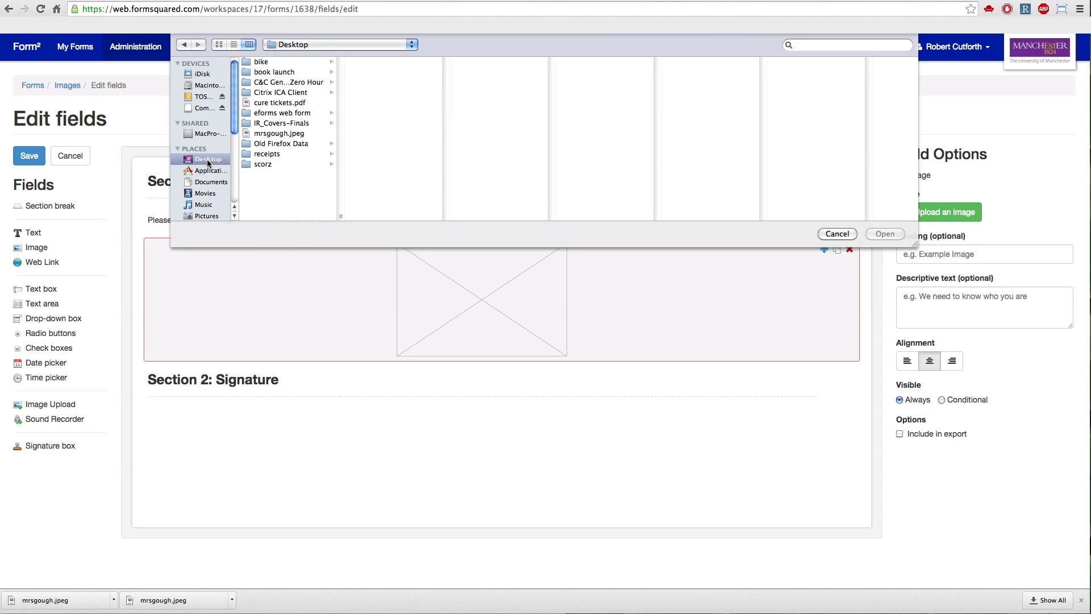
{"action": "left_click", "coordinate": [299, 134]}
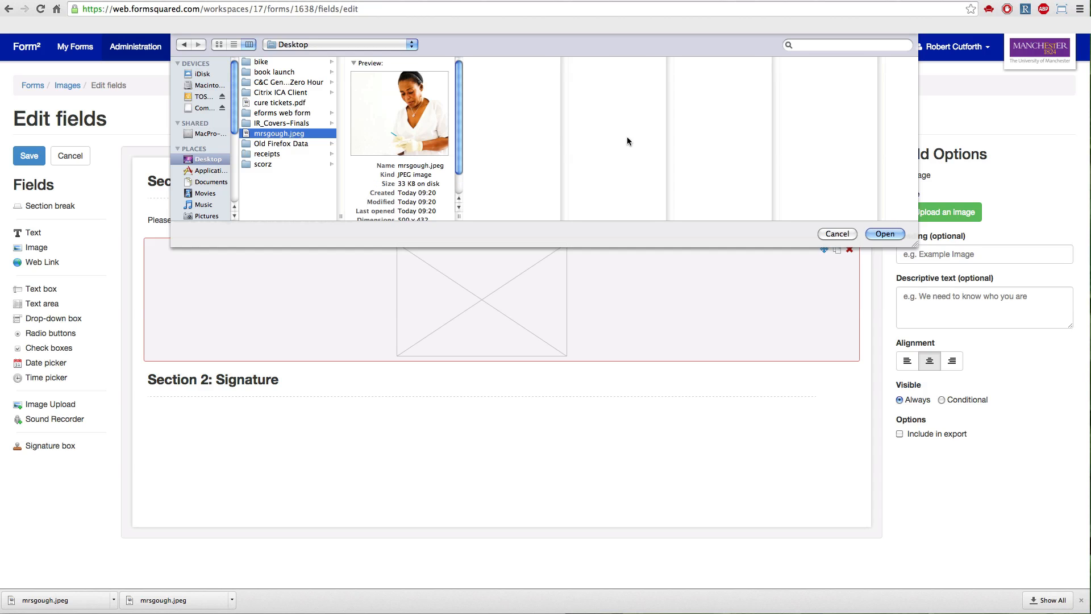
{"action": "left_click", "coordinate": [883, 232]}
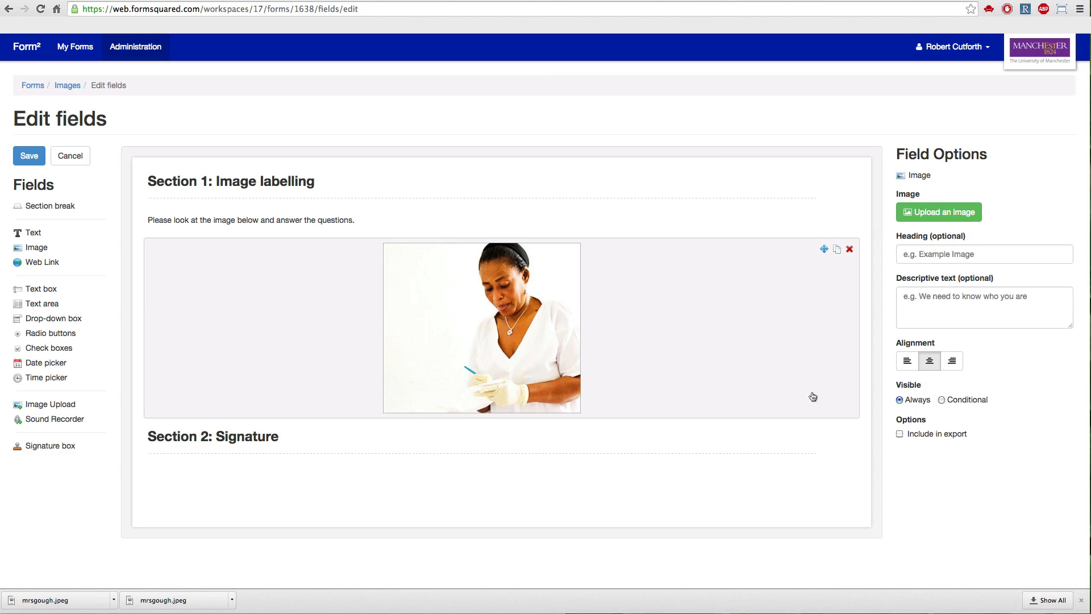
Try left, centre and right alignment on the image and set it to left alignment.
{"action": "left_click", "coordinate": [906, 368]}
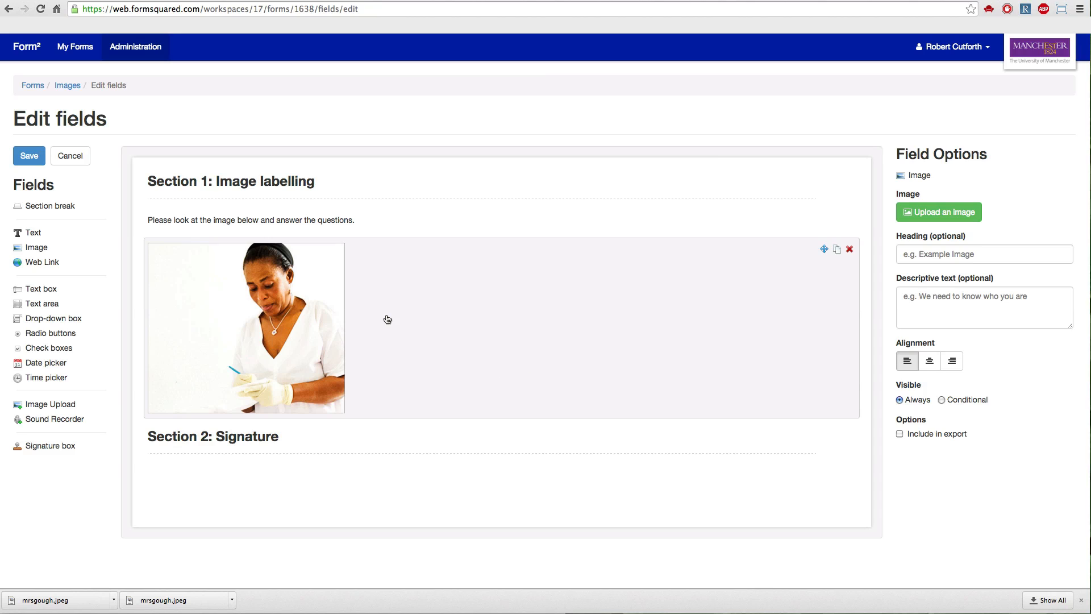
{"action": "left_click", "coordinate": [935, 365]}
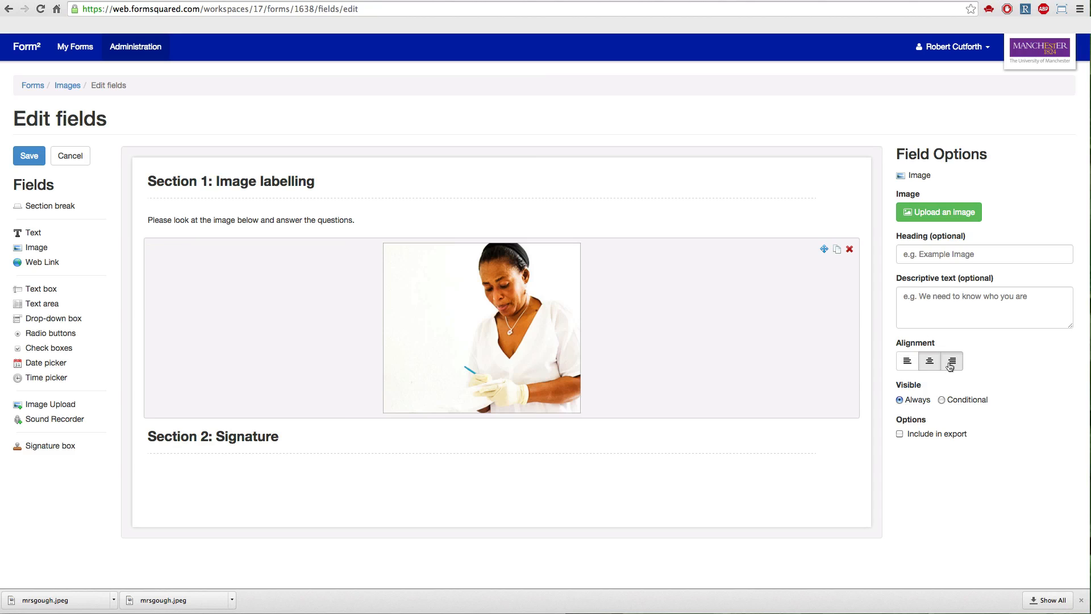
{"action": "left_click", "coordinate": [953, 364]}
{"action": "left_click", "coordinate": [910, 365]}
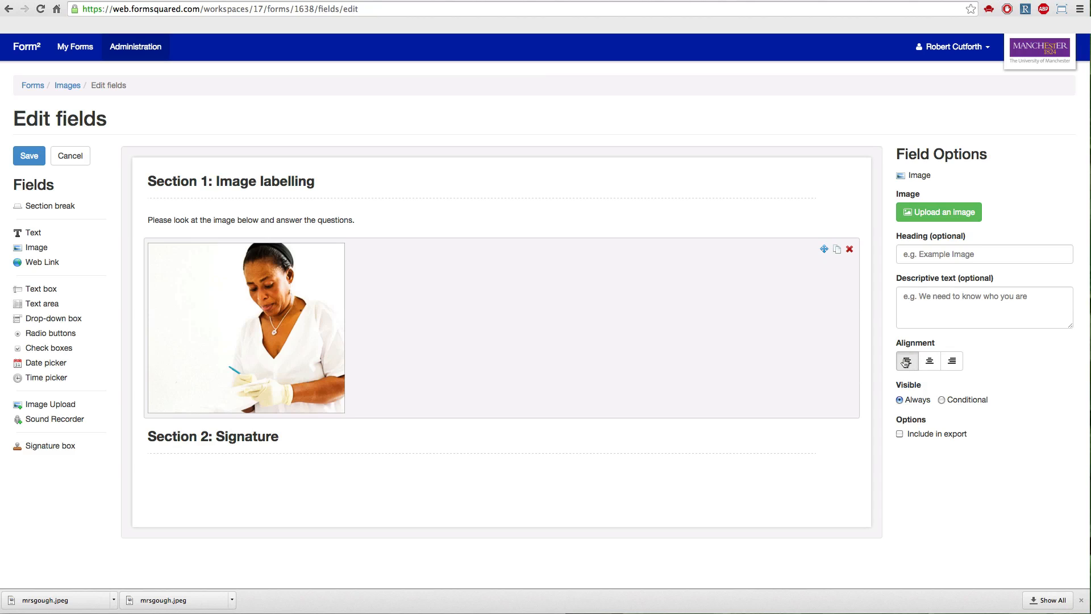
Set the image's heading to the pictured person's name and its descriptive text to "This is an image of" followed by that name.
{"action": "left_click", "coordinate": [929, 256]}
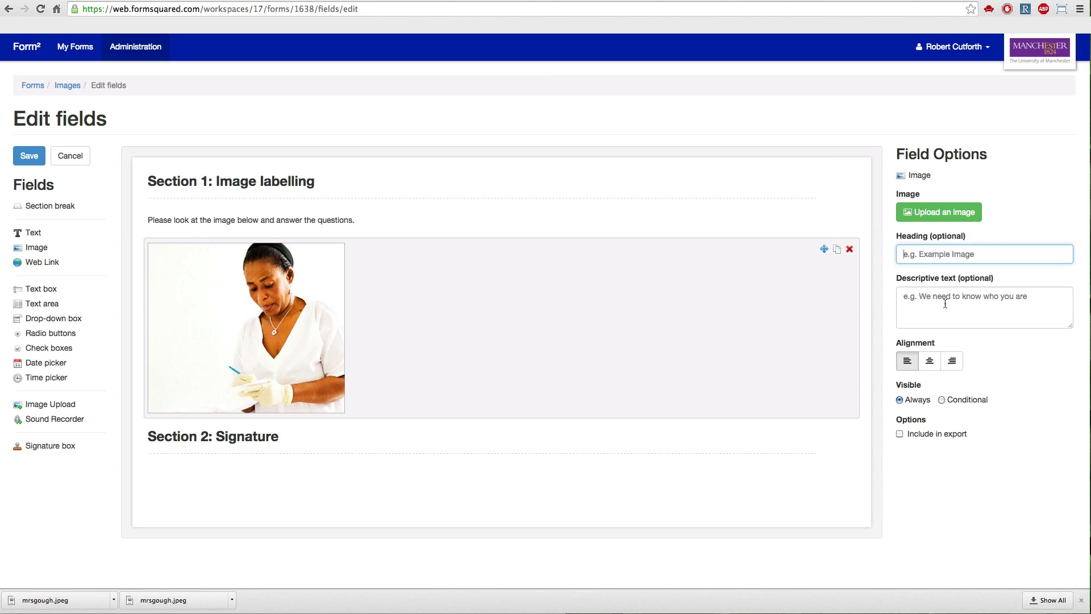
{"action": "type", "text": "Mrs"}
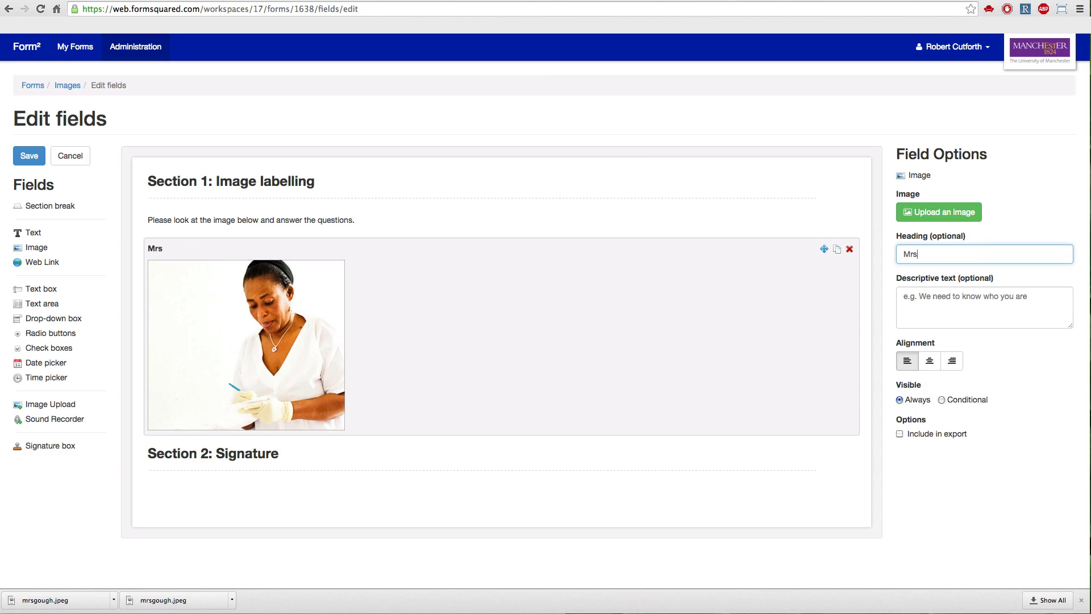
{"action": "type", "text": " Gough"}
{"action": "left_click", "coordinate": [951, 303]}
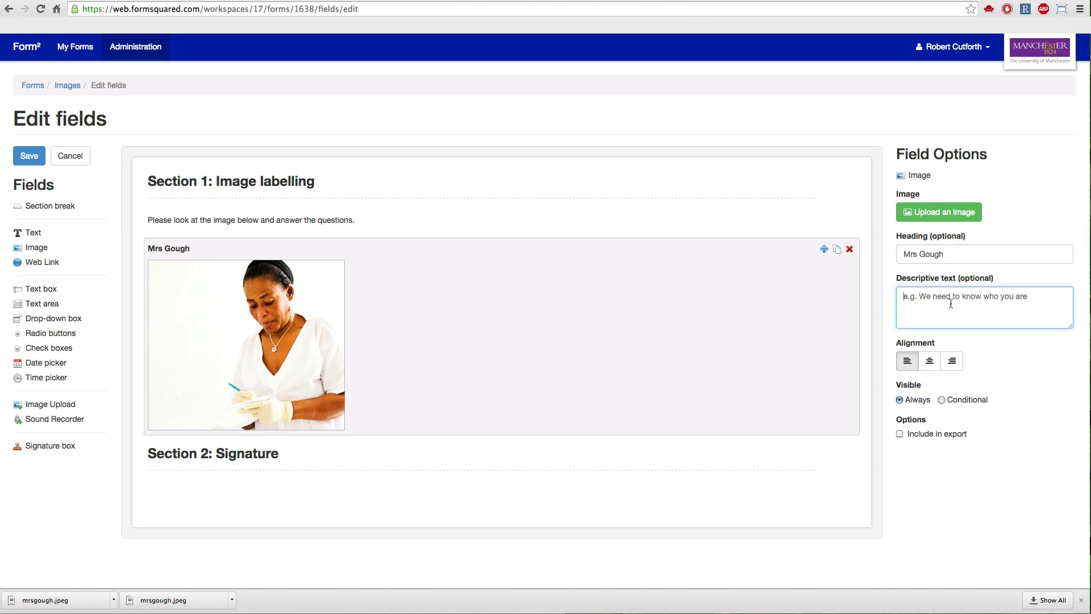
{"action": "type", "text": "This "}
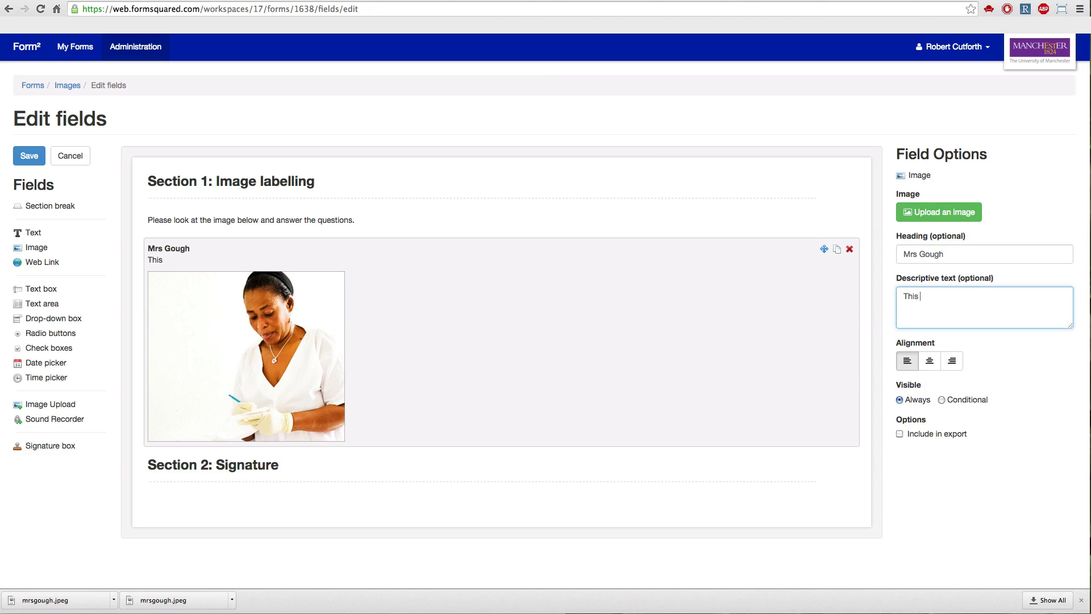
{"action": "type", "text": "is an image of M"}
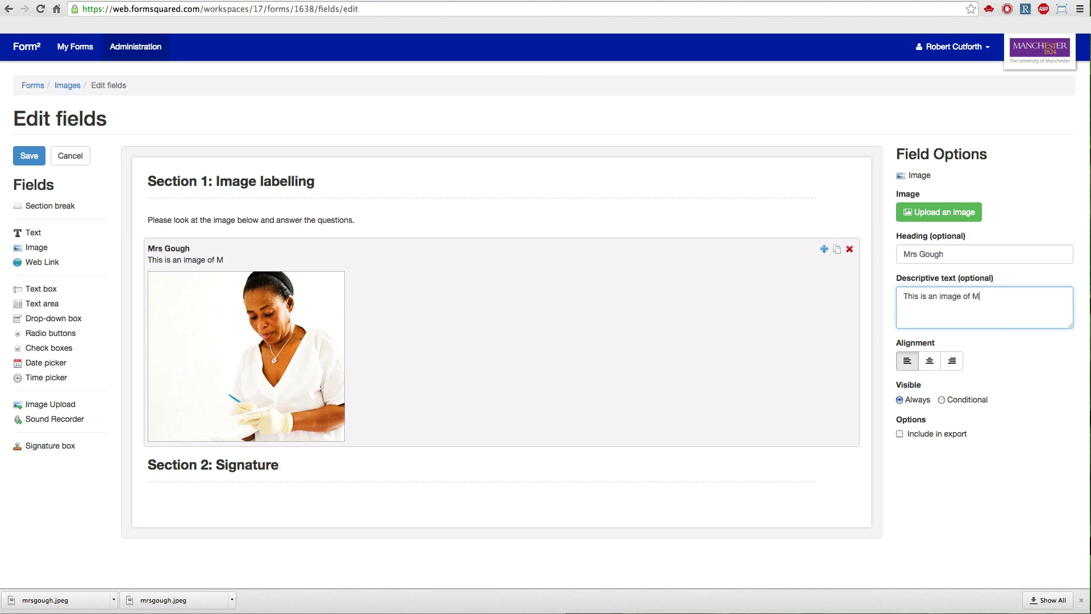
{"action": "type", "text": "rs Gouge"}
{"action": "key", "text": "BackSpace"}
{"action": "type", "text": "h"}
{"action": "left_click_drag", "start_coordinate": [53, 263], "coordinate": [293, 458]}
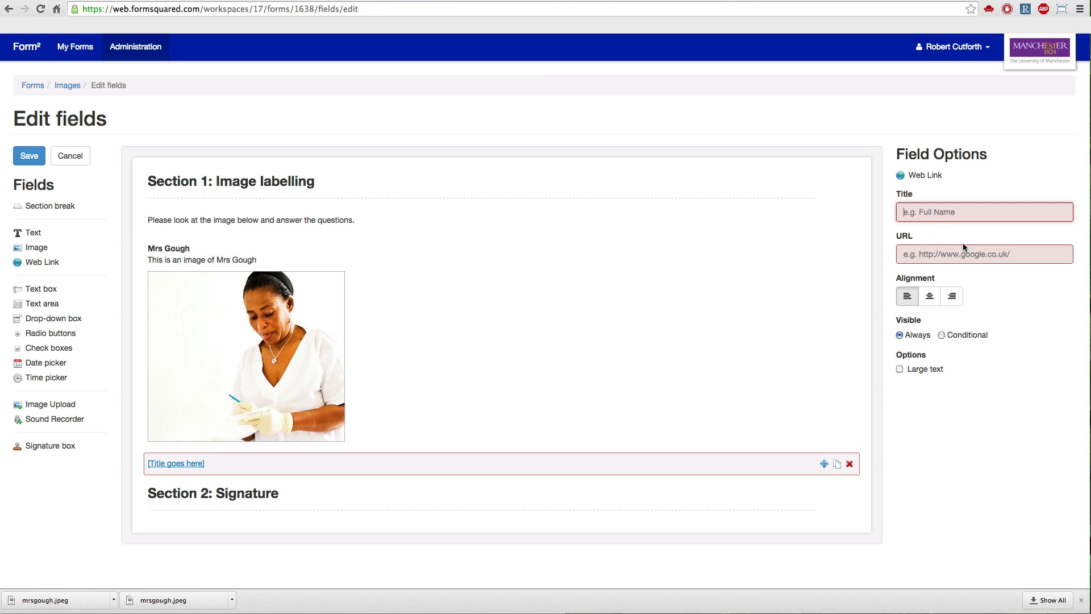
{"action": "left_click", "coordinate": [938, 214]}
{"action": "type", "text": "BBC we"}
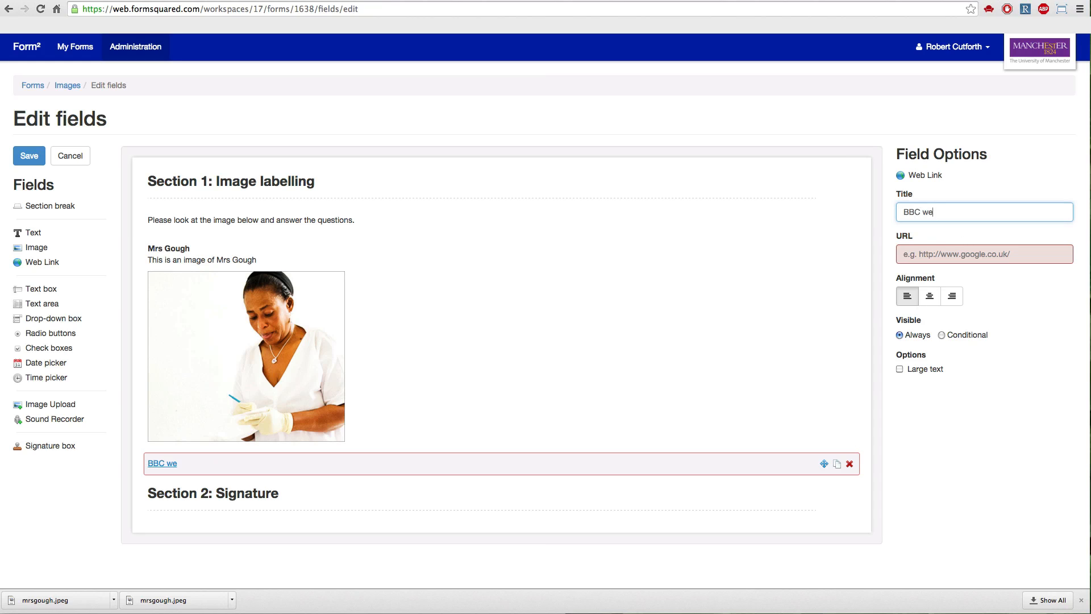
{"action": "type", "text": "bsite"}
{"action": "left_click", "coordinate": [977, 254]}
{"action": "type", "text": "http"}
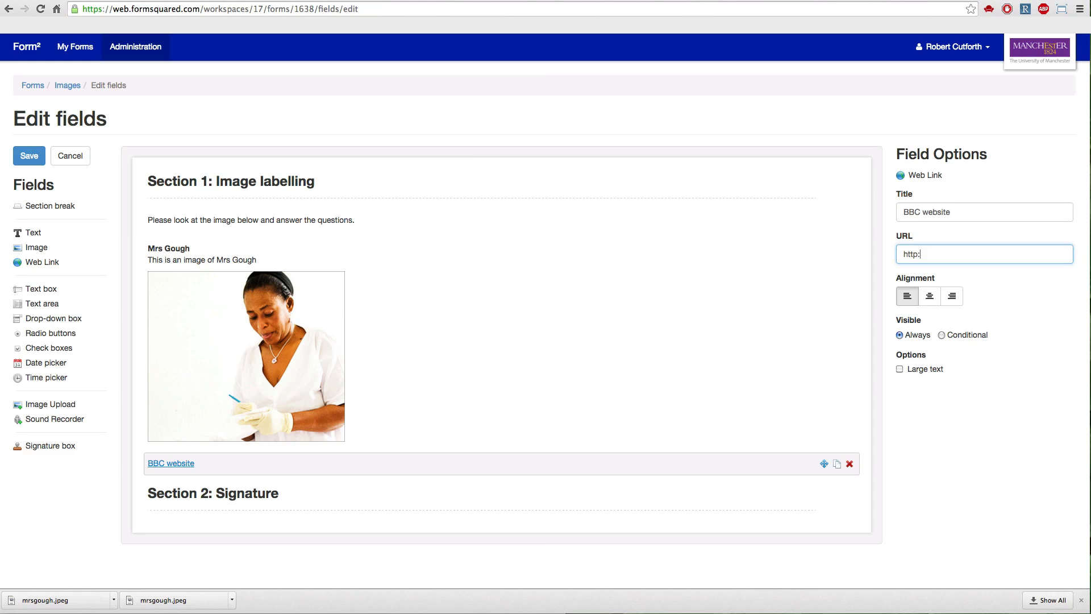
{"action": "type", "text": "://bbc.co.uk"}
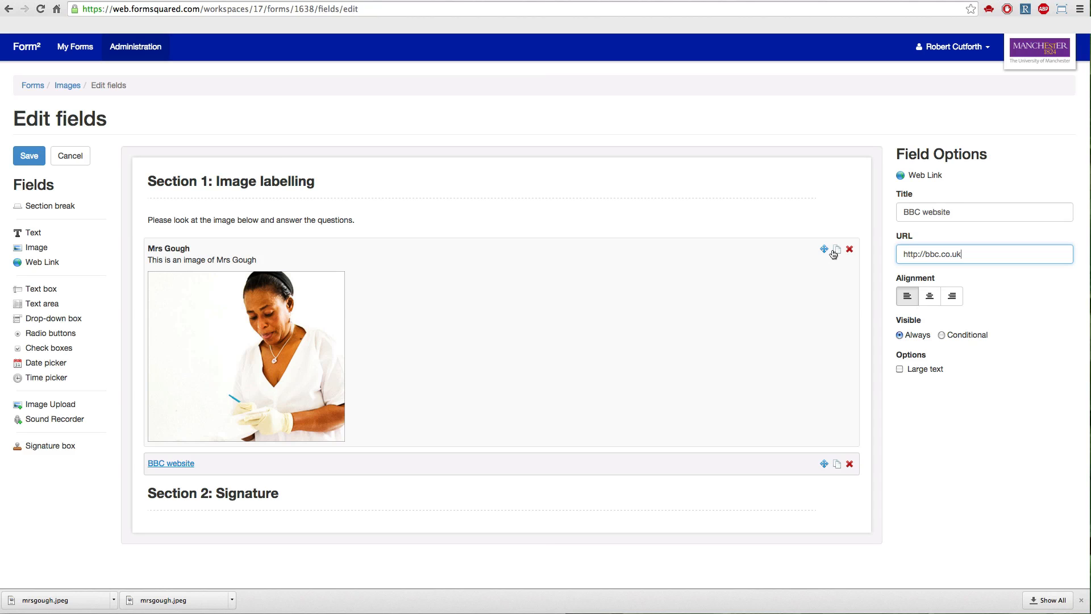
Move the image field into Section 2, and from there to the start of Section 1 above the instruction text.
{"action": "left_click_drag", "start_coordinate": [826, 254], "coordinate": [822, 424]}
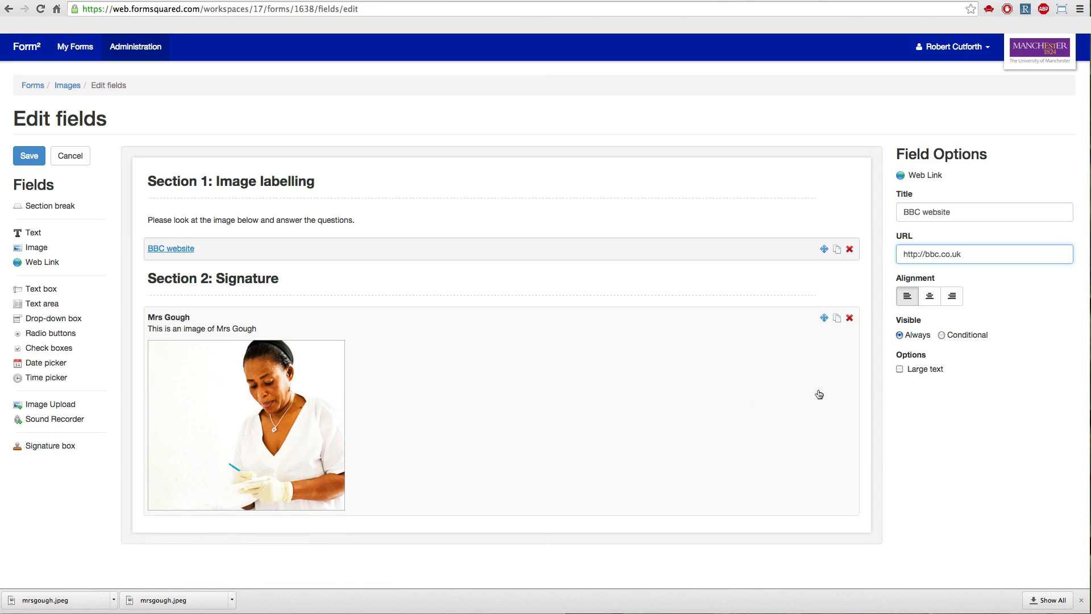
{"action": "left_click_drag", "start_coordinate": [824, 318], "coordinate": [822, 214]}
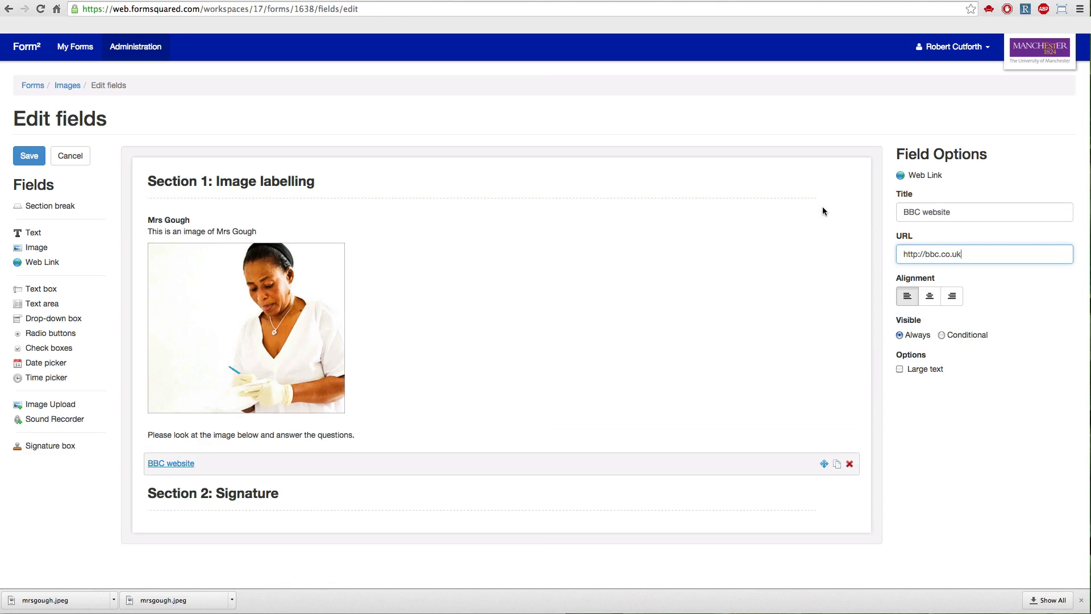
Duplicate the image field and delete the copy.
{"action": "left_click", "coordinate": [824, 245]}
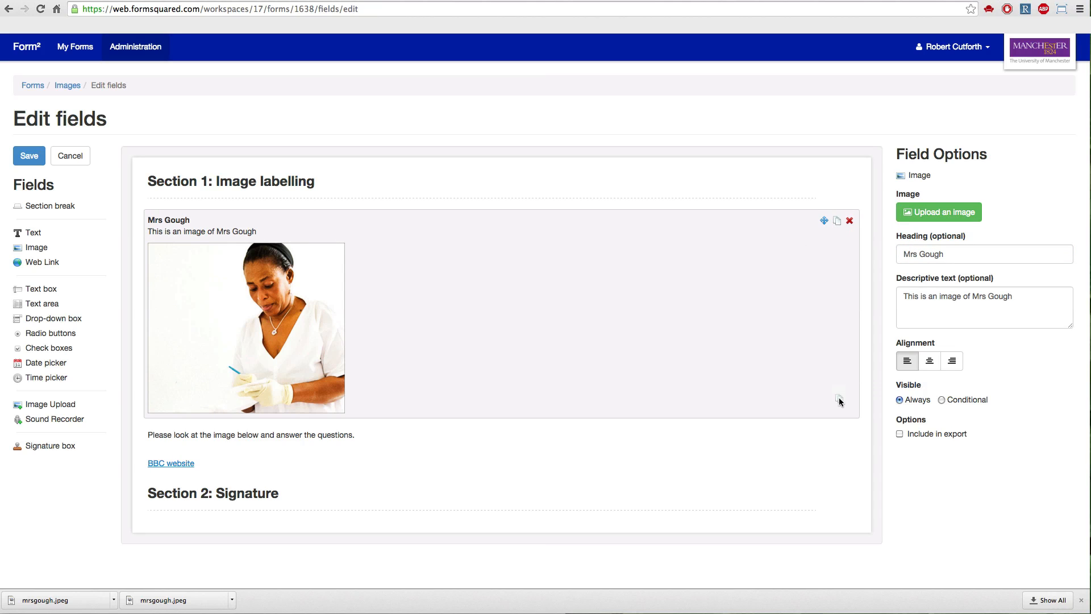
{"action": "left_click", "coordinate": [838, 223]}
{"action": "scroll", "coordinate": [728, 328], "scroll_direction": "down", "scroll_amount": 3}
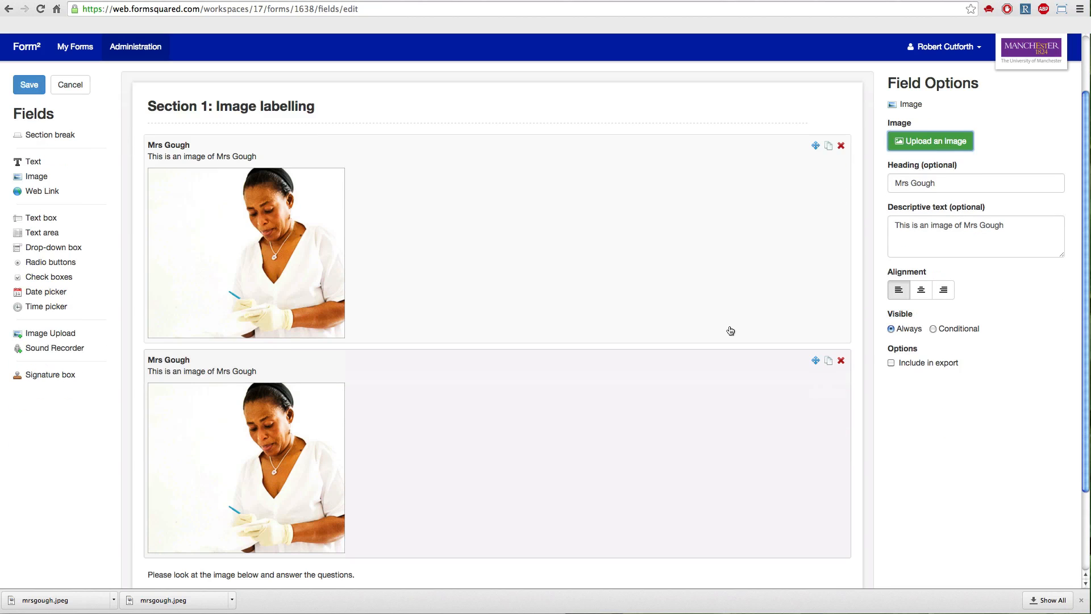
{"action": "left_click", "coordinate": [841, 362]}
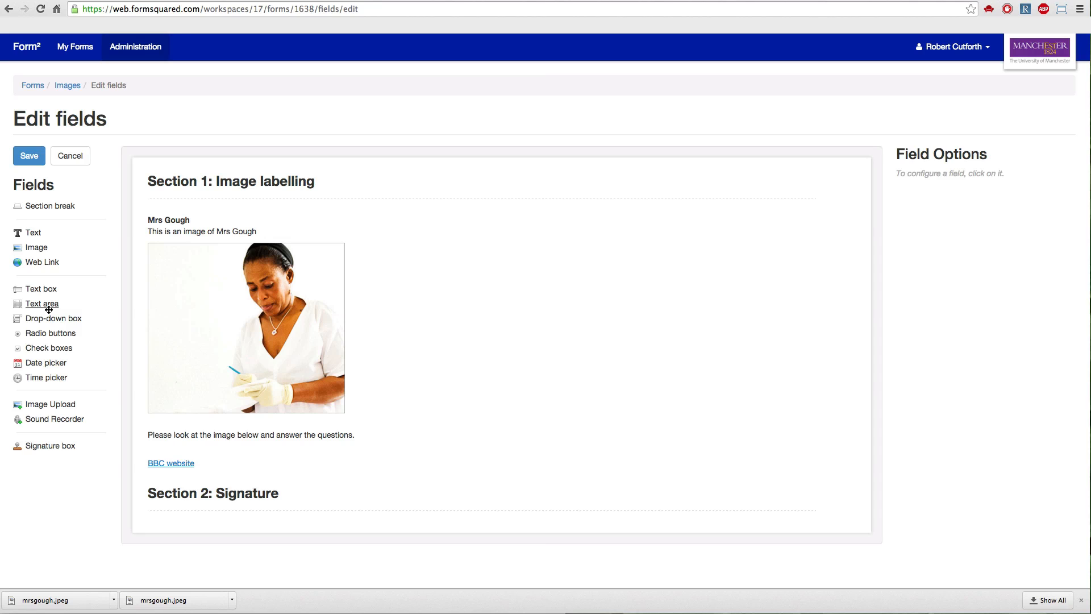
Add a Text box field below the web link with the system name "question1" and the title "What is this person's occupation?".
{"action": "left_click_drag", "start_coordinate": [44, 290], "coordinate": [226, 498]}
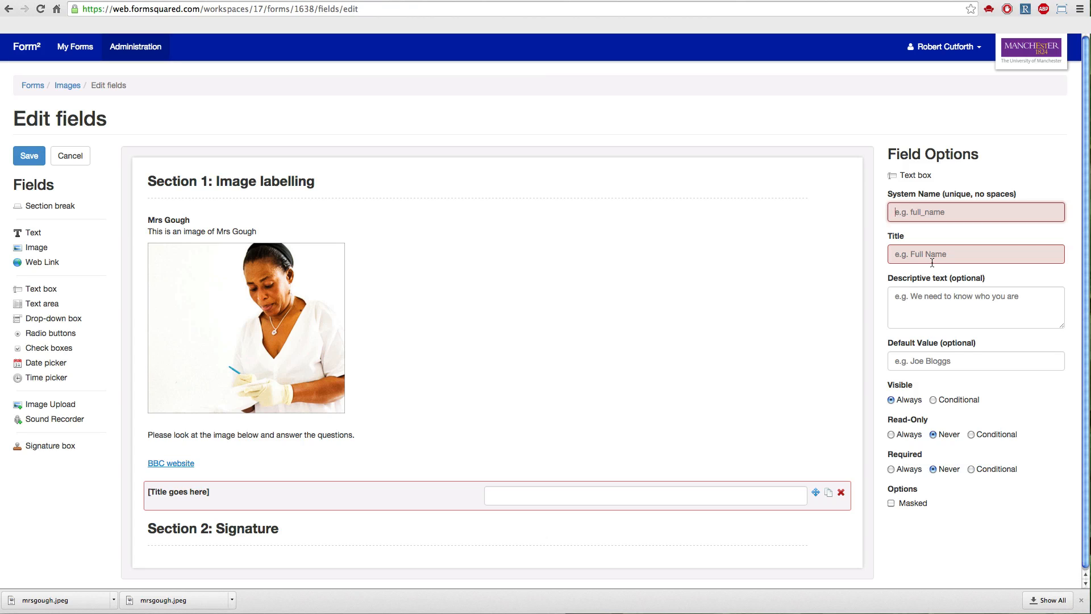
{"action": "left_click", "coordinate": [921, 215]}
{"action": "type", "text": "qu"}
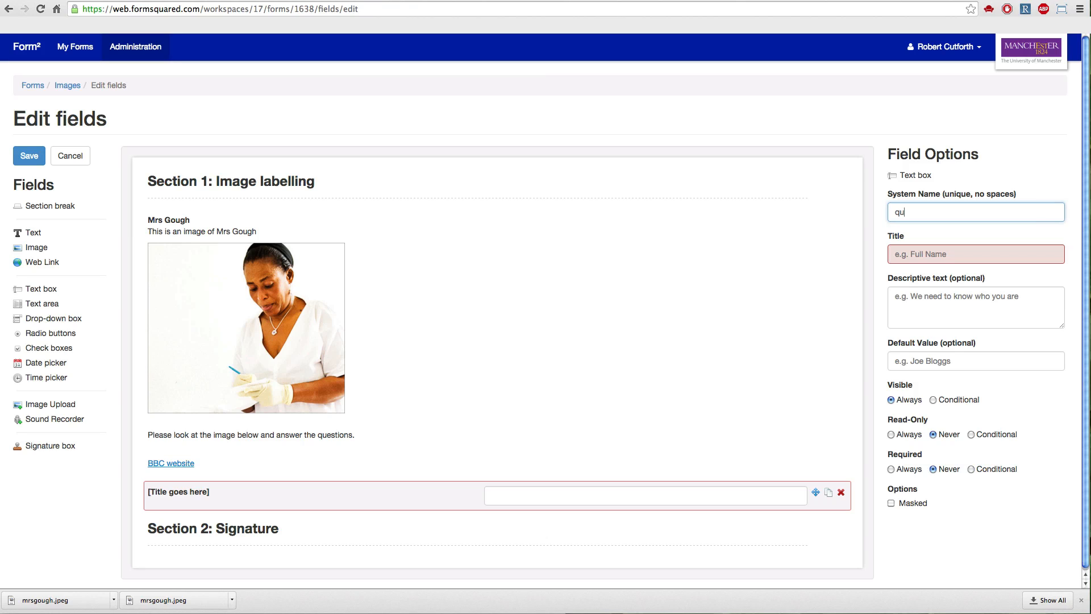
{"action": "type", "text": "estion"}
{"action": "left_click", "coordinate": [917, 256]}
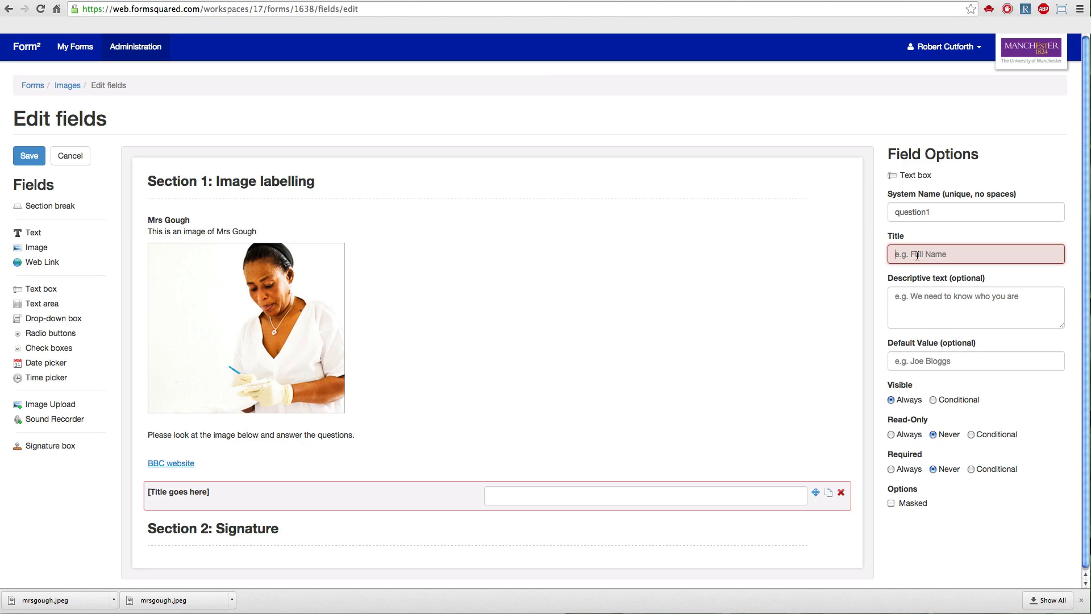
{"action": "type", "text": "What is this person's occupation?"}
Give the occupation question the descriptive text "Enter in the box to the right" and the default value "Fireman".
{"action": "left_click", "coordinate": [910, 304]}
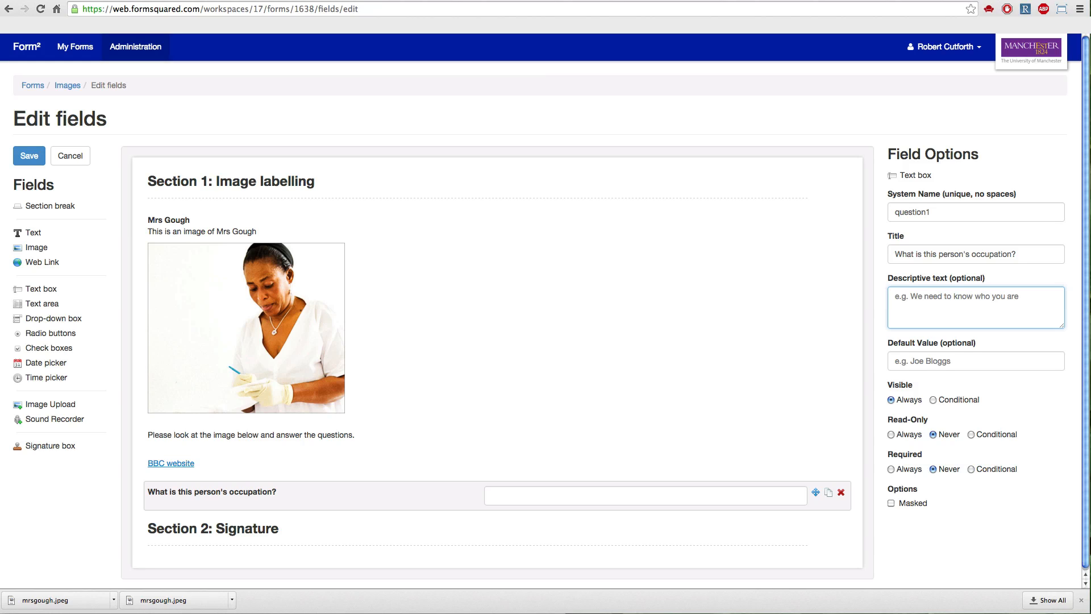
{"action": "type", "text": "Enter in the box to the right"}
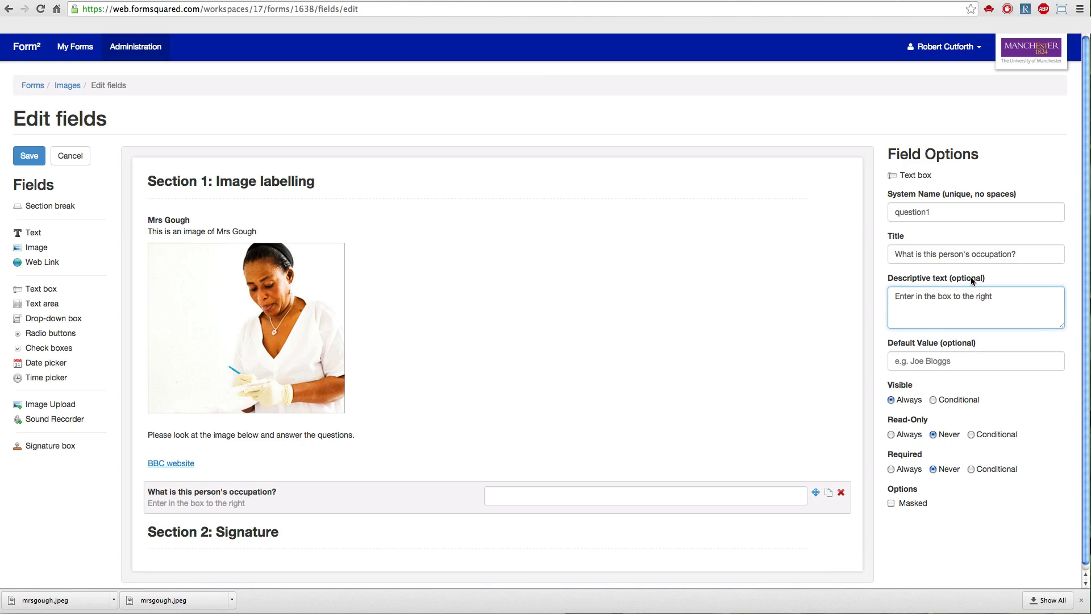
{"action": "left_click", "coordinate": [924, 368]}
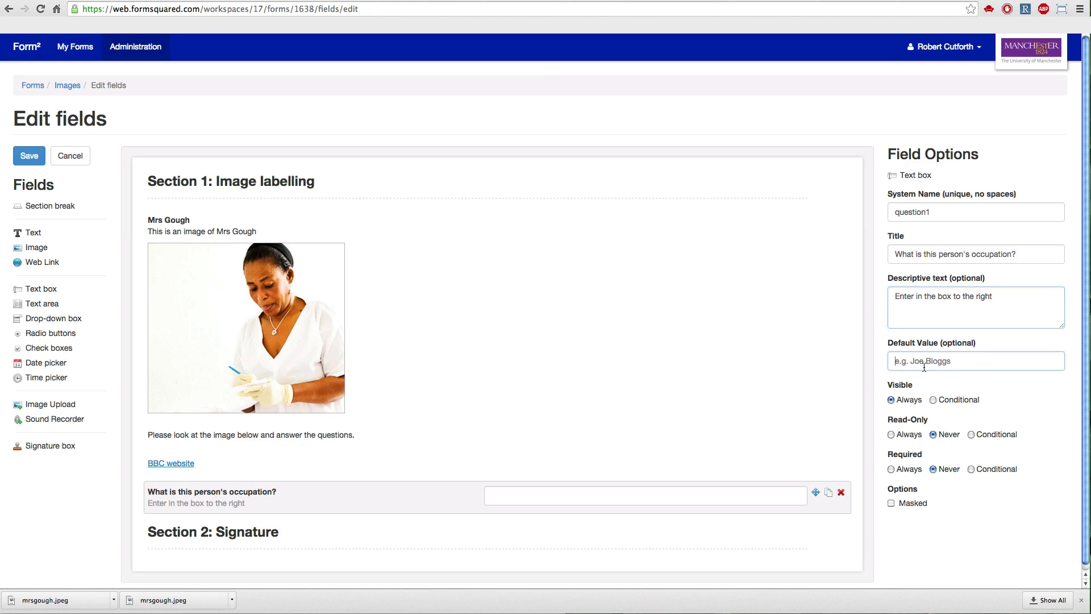
{"action": "type", "text": "Fireman"}
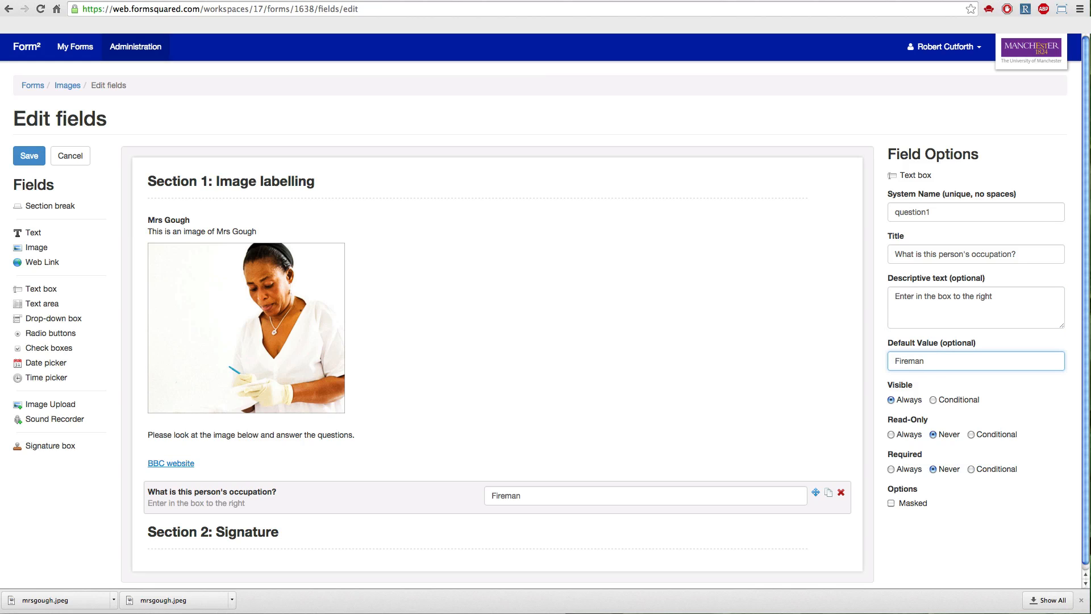
Make the occupation question always required, and try the Masked option before switching it back off.
{"action": "scroll", "coordinate": [952, 363], "scroll_direction": "down", "scroll_amount": 1}
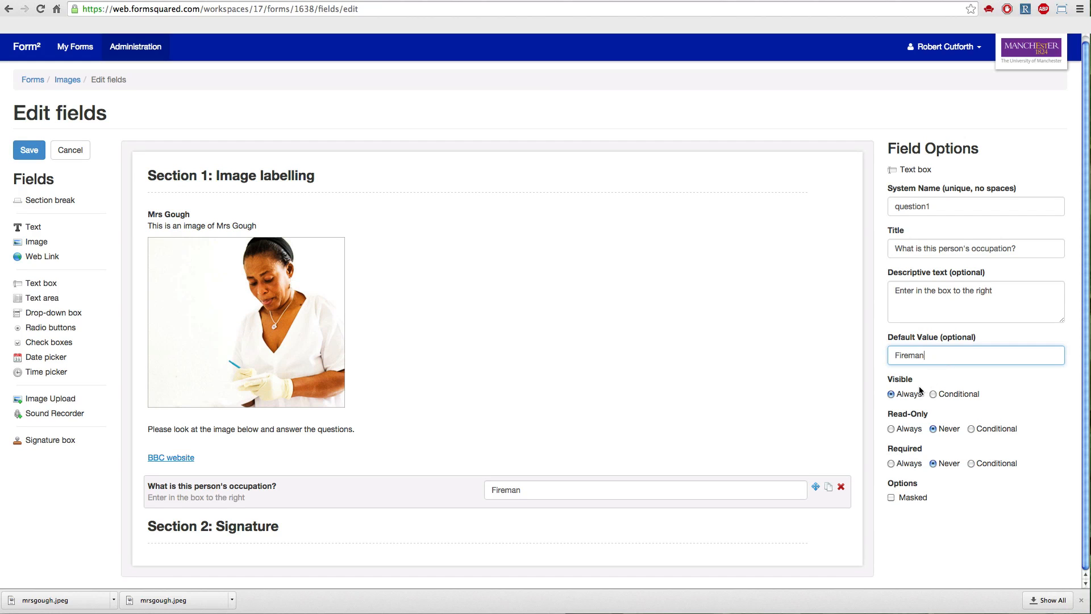
{"action": "left_click", "coordinate": [895, 467]}
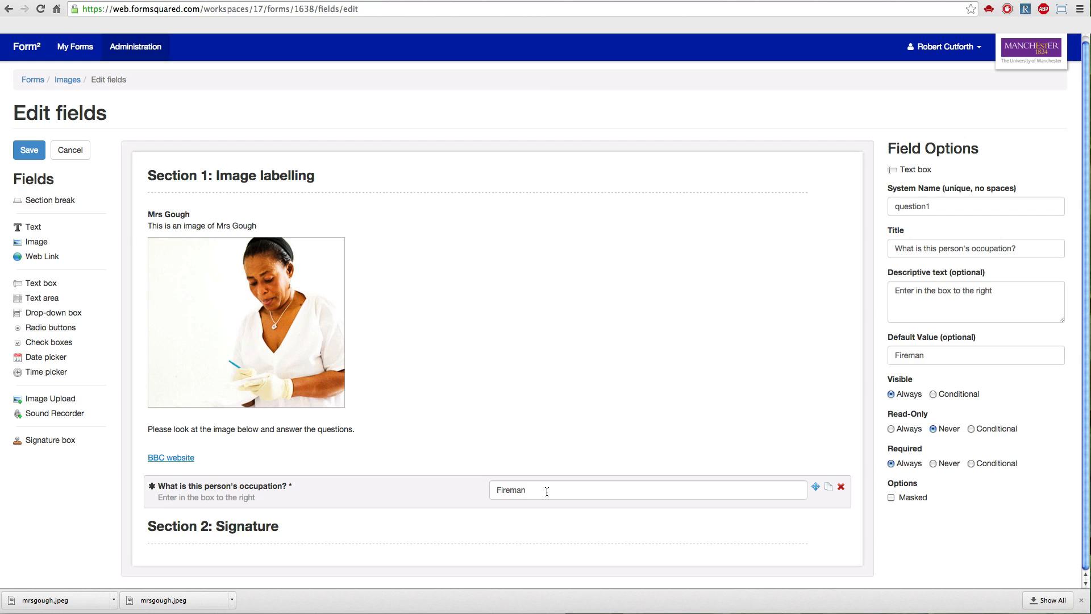
{"action": "left_click", "coordinate": [891, 499]}
{"action": "left_click", "coordinate": [891, 498]}
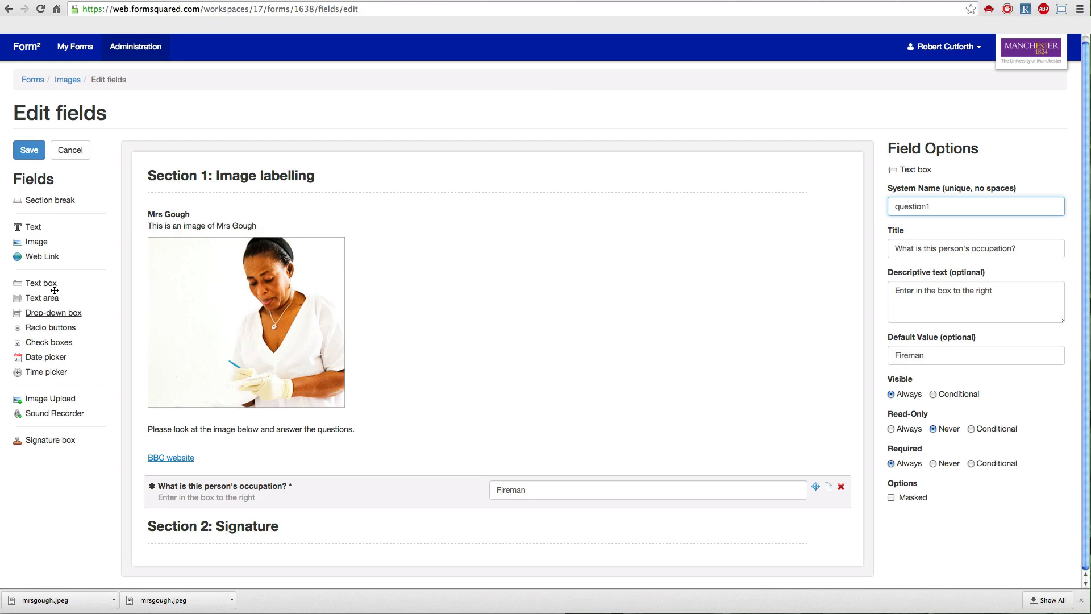
Add a Text area below the occupation question with the system name "question2" and a title asking what the pictured woman is doing in the image.
{"action": "left_click_drag", "start_coordinate": [55, 295], "coordinate": [333, 512]}
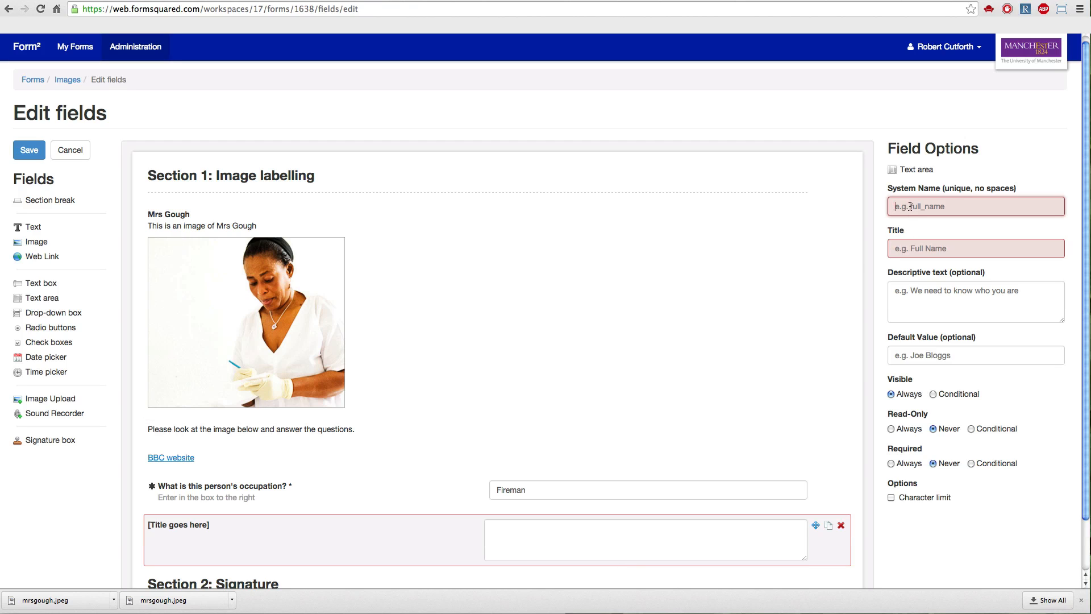
{"action": "type", "text": "question2"}
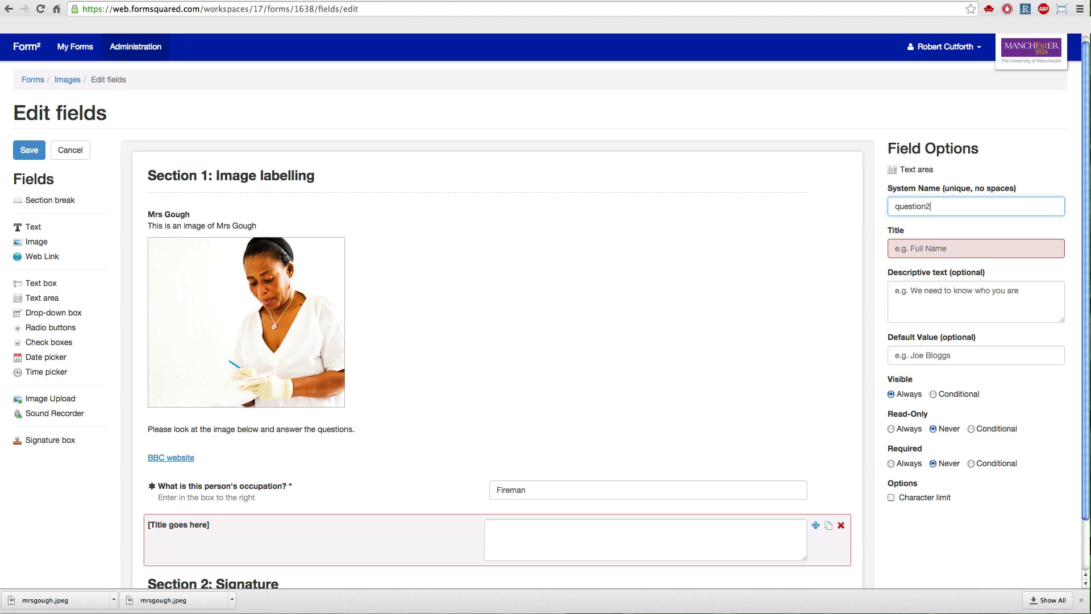
{"action": "left_click", "coordinate": [909, 251]}
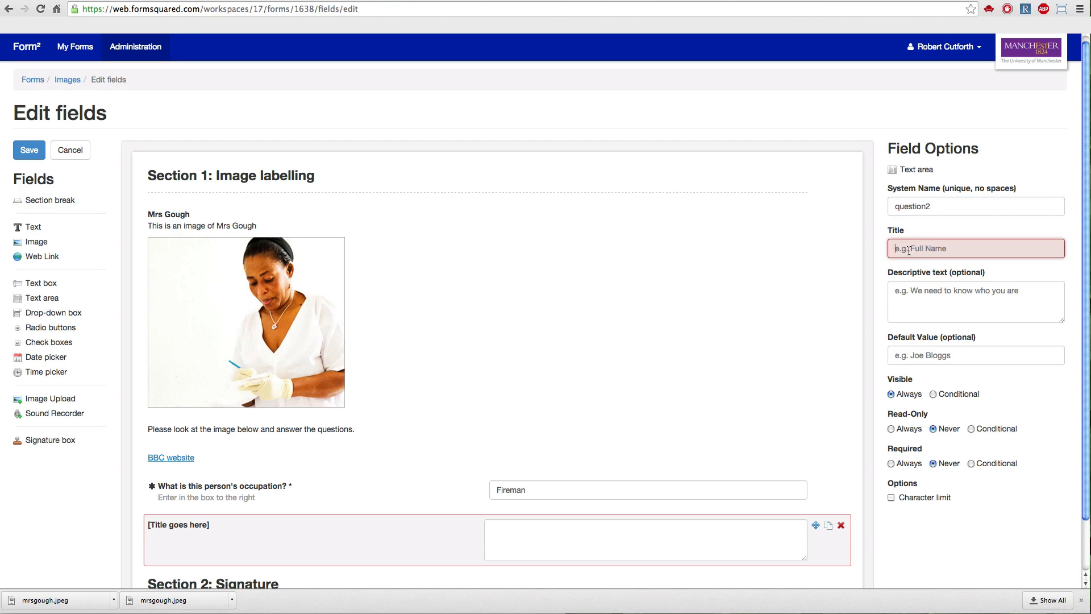
{"action": "type", "text": "Why"}
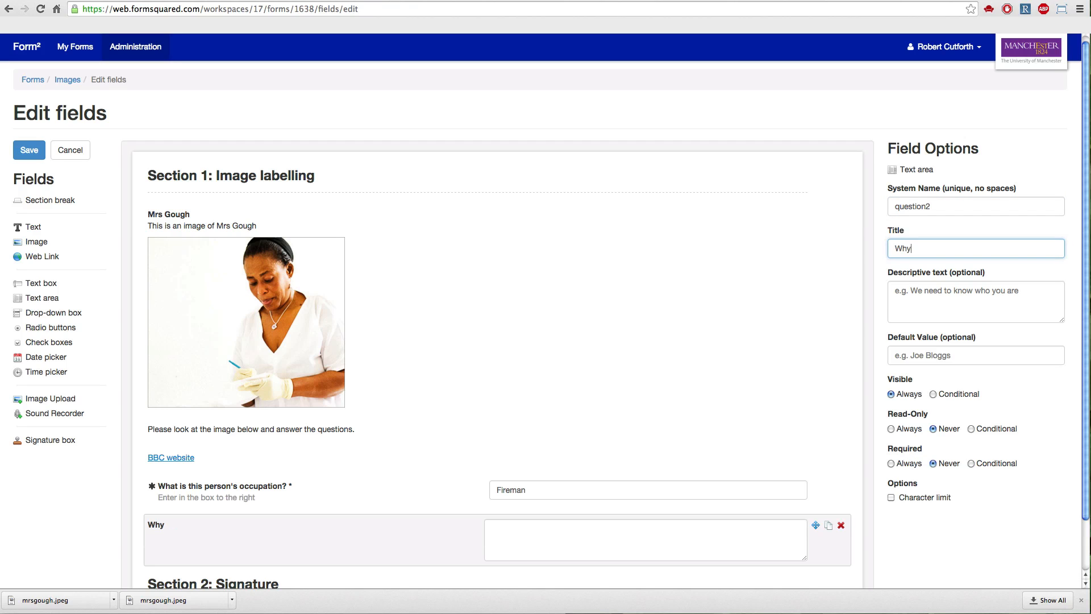
{"action": "key", "text": "BackSpace"}
{"action": "key", "text": "BackSpace"}
{"action": "type", "text": "at is Mrs Gough doing in the image?"}
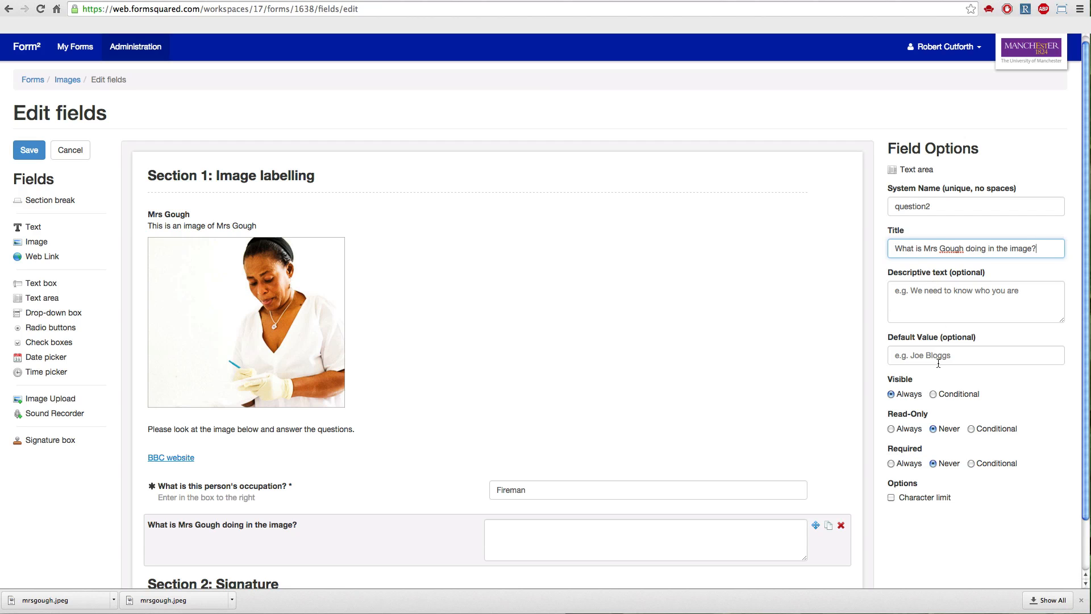
Make the "question2" text area always required and give it a character limit of 100.
{"action": "scroll", "coordinate": [938, 373], "scroll_direction": "down", "scroll_amount": 1}
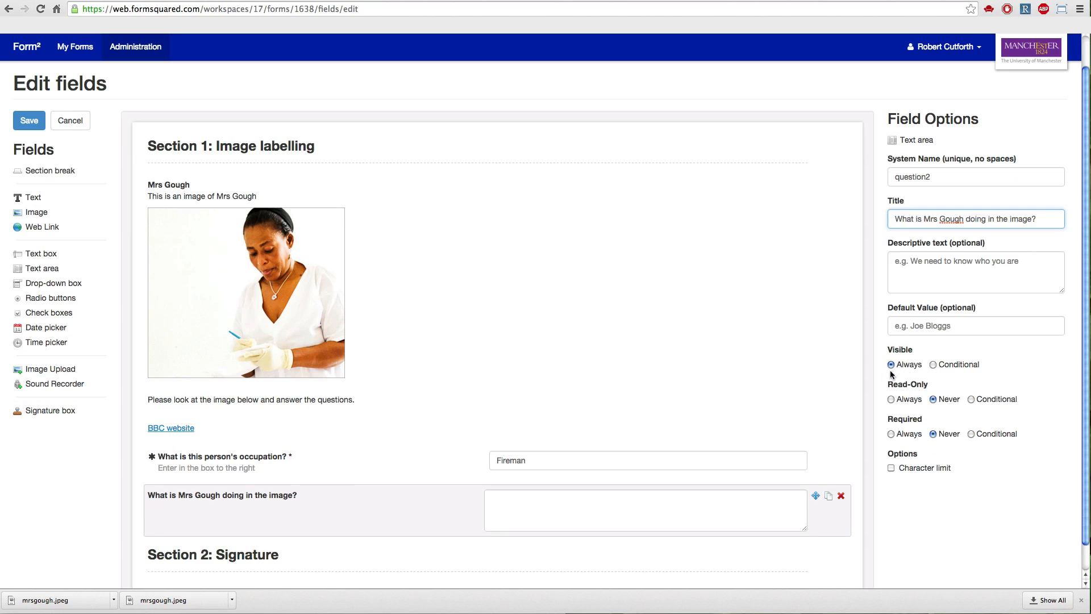
{"action": "left_click", "coordinate": [891, 434]}
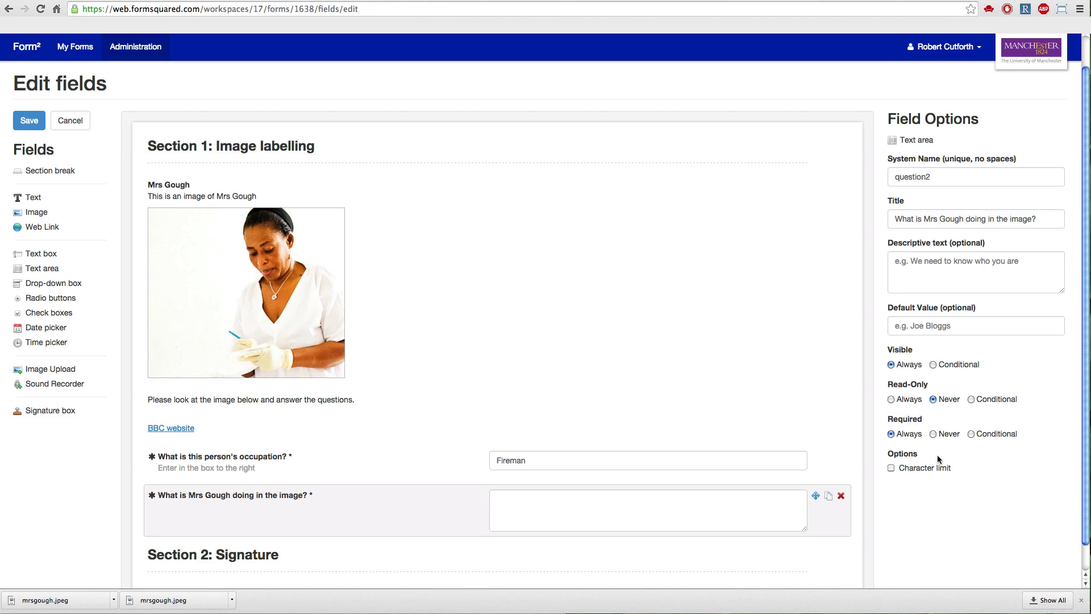
{"action": "left_click", "coordinate": [892, 468]}
{"action": "left_click", "coordinate": [919, 491]}
{"action": "type", "text": "100"}
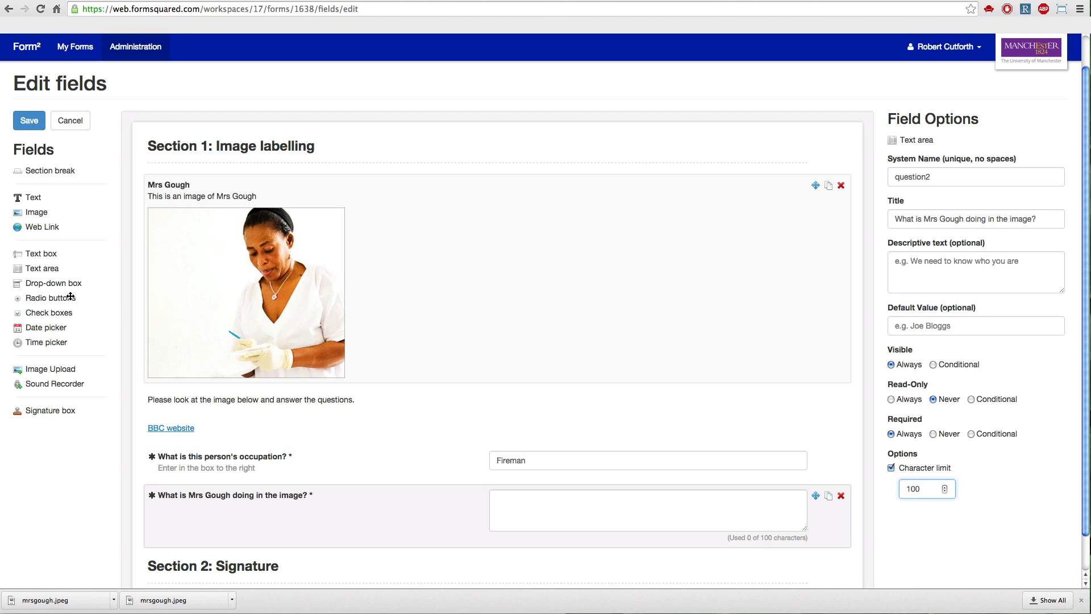
Add a Drop-down box below the text area with the system name "question3" and a title asking whether the pictured woman's job is important.
{"action": "scroll", "coordinate": [246, 304], "scroll_direction": "down", "scroll_amount": 2}
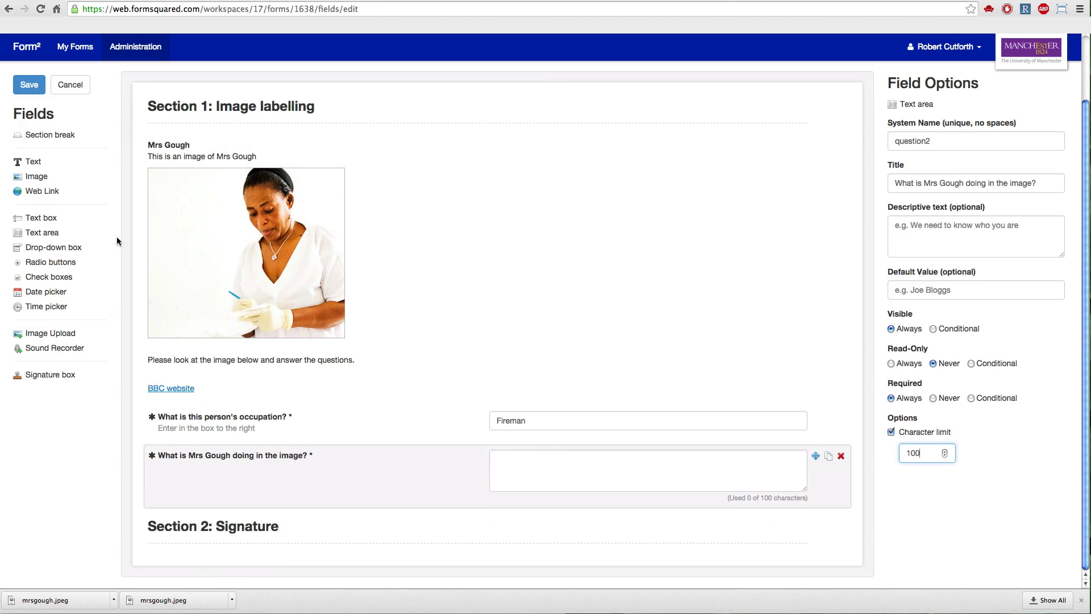
{"action": "left_click_drag", "start_coordinate": [68, 247], "coordinate": [297, 524]}
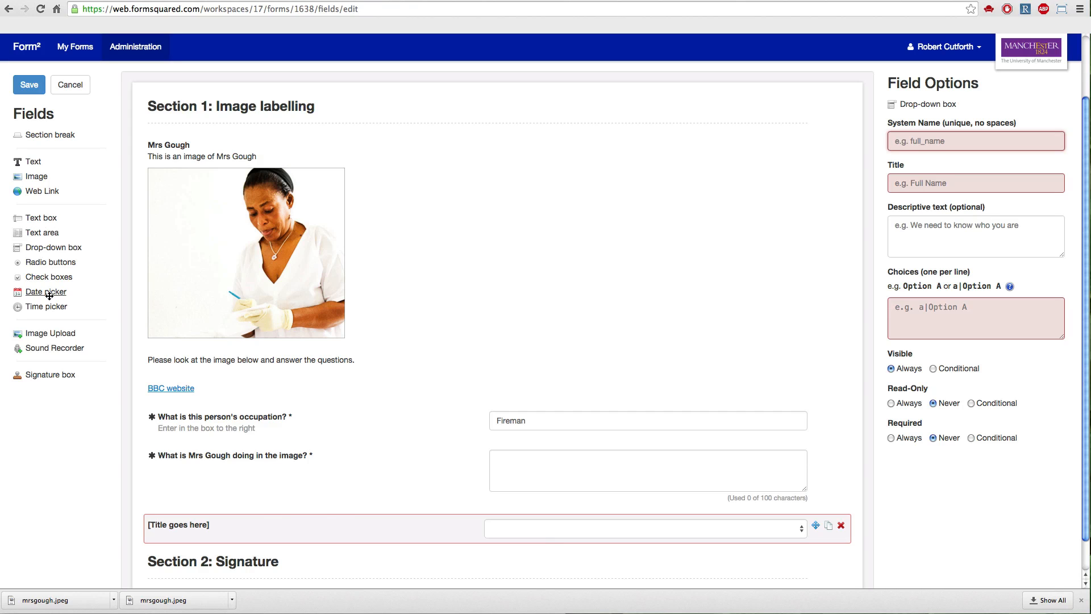
{"action": "left_click", "coordinate": [896, 146]}
{"action": "type", "text": "question3"}
{"action": "left_click", "coordinate": [909, 184]}
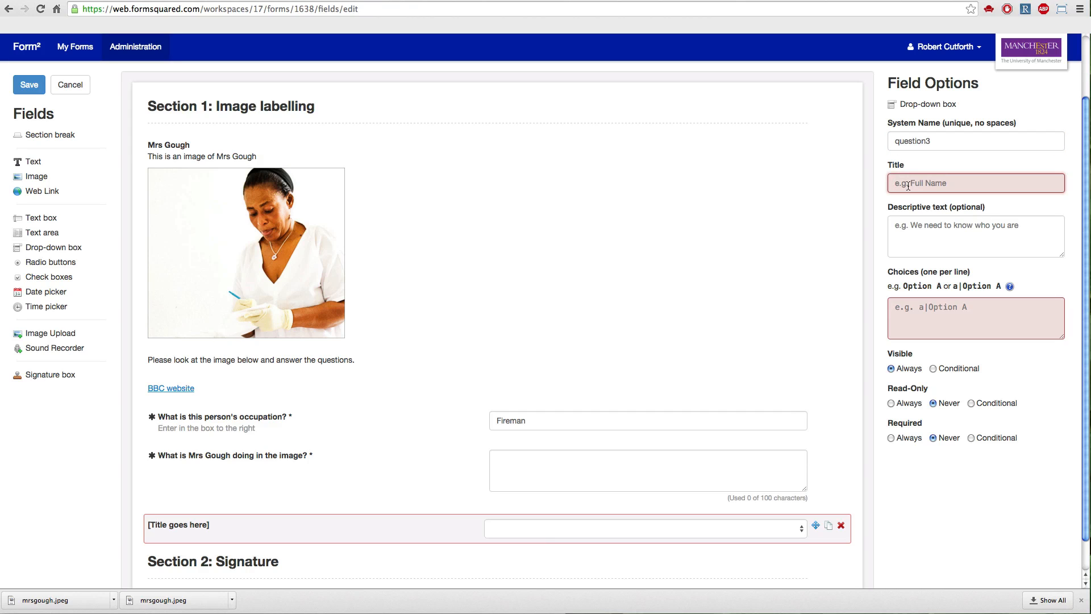
{"action": "type", "text": "Is Mrs Gough's "}
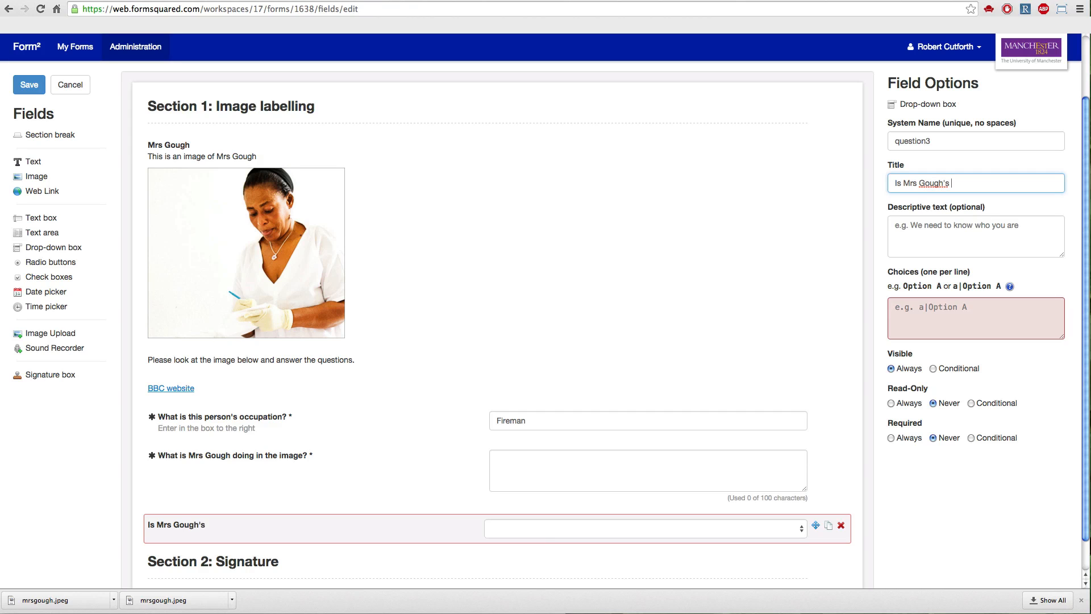
{"action": "type", "text": "job important?"}
Give the job importance drop-down the choices "yes" and "no" and make it always required.
{"action": "left_click", "coordinate": [924, 307]}
{"action": "type", "text": "yes"}
{"action": "key", "text": "Return"}
{"action": "type", "text": "no"}
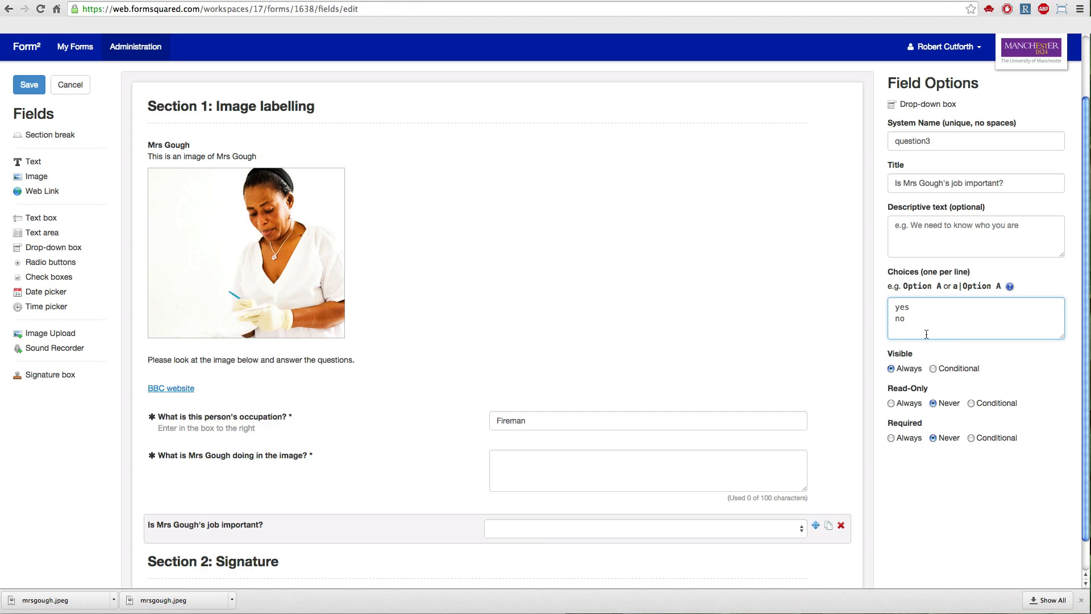
{"action": "scroll", "coordinate": [918, 368], "scroll_direction": "down", "scroll_amount": 1}
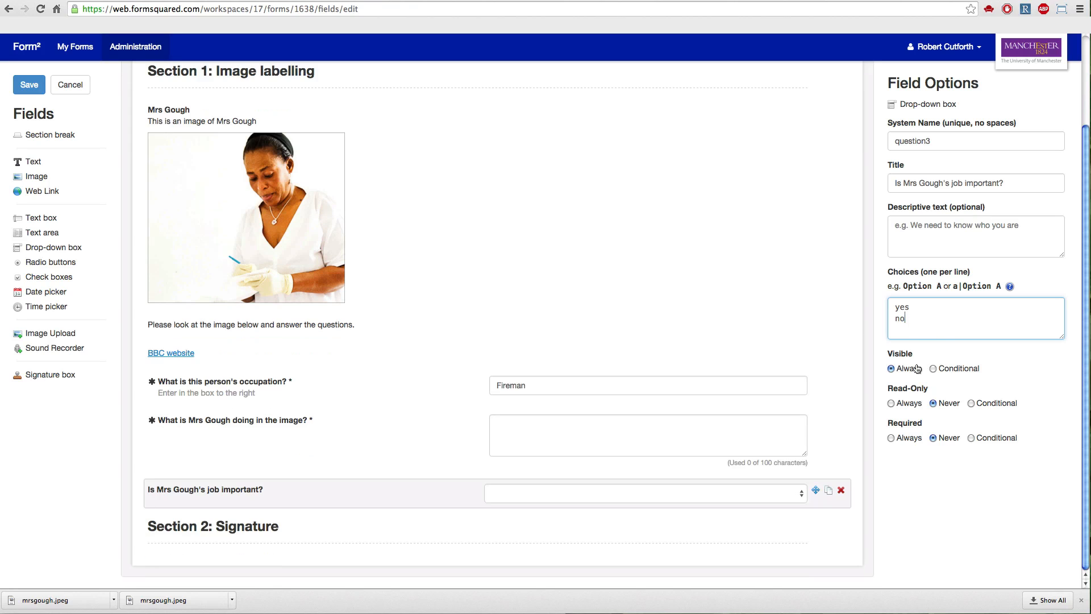
{"action": "scroll", "coordinate": [918, 368], "scroll_direction": "up", "scroll_amount": 1}
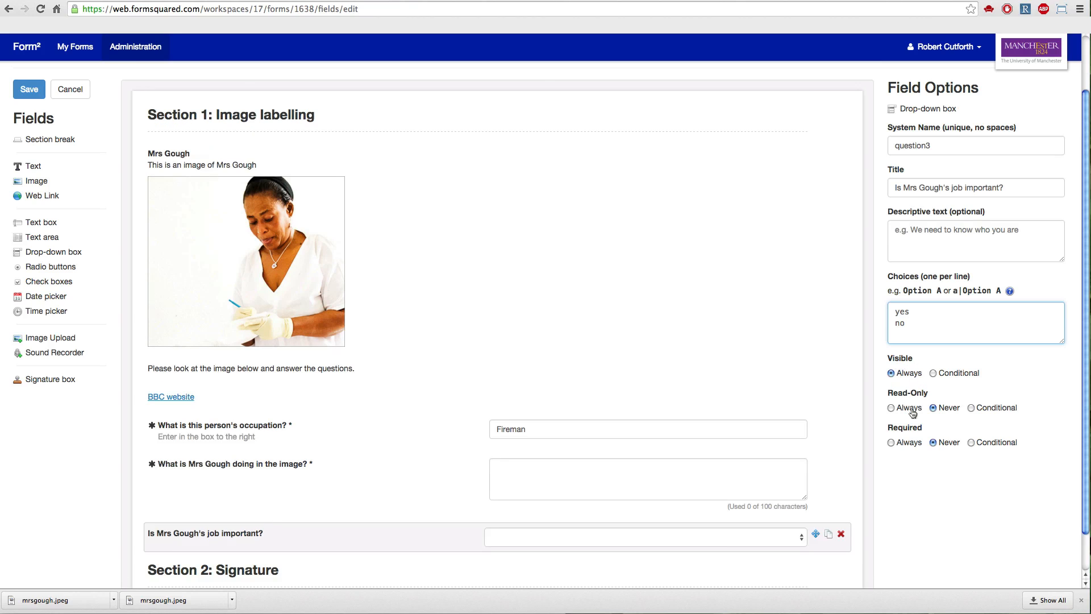
{"action": "left_click", "coordinate": [891, 443]}
{"action": "mouse_move", "coordinate": [840, 427]}
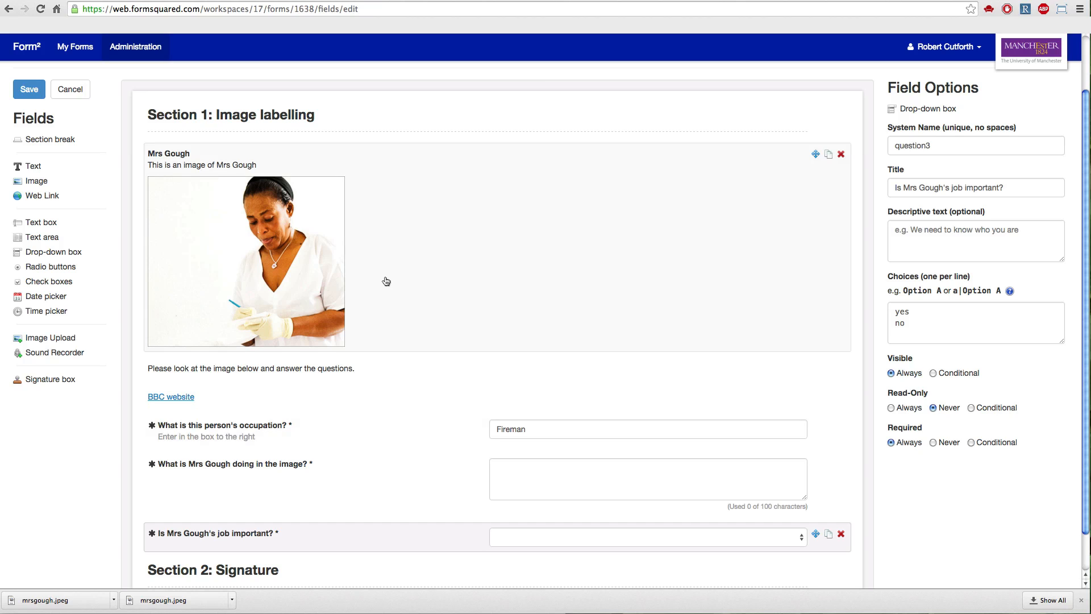
Add a Radio buttons field below the drop-down with the system name "question4" and a title asking what colour the pictured woman's uniform is.
{"action": "left_click", "coordinate": [56, 265]}
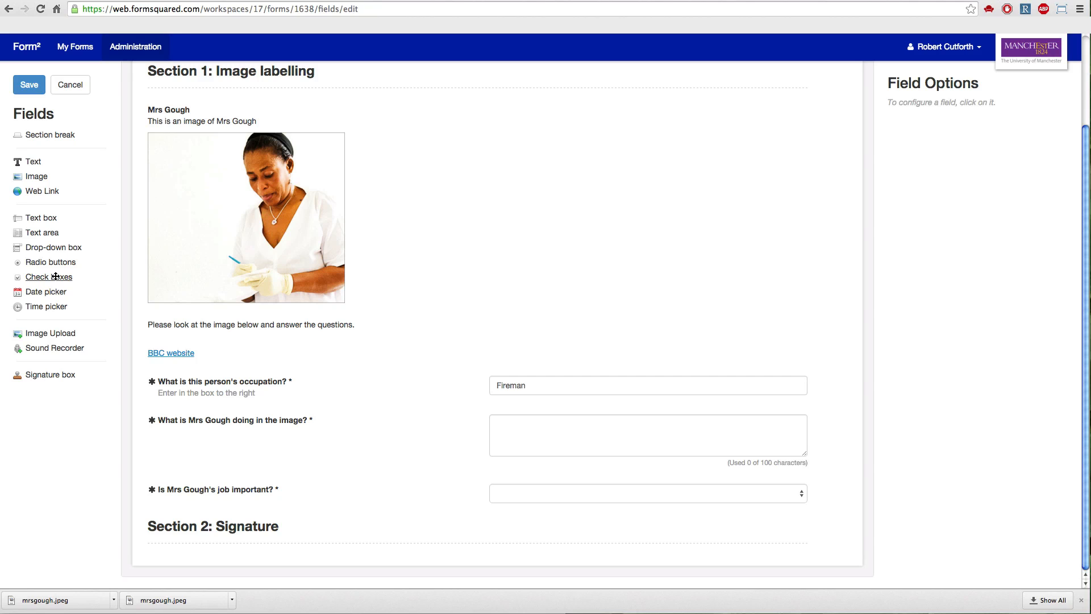
{"action": "left_click_drag", "start_coordinate": [55, 262], "coordinate": [252, 510]}
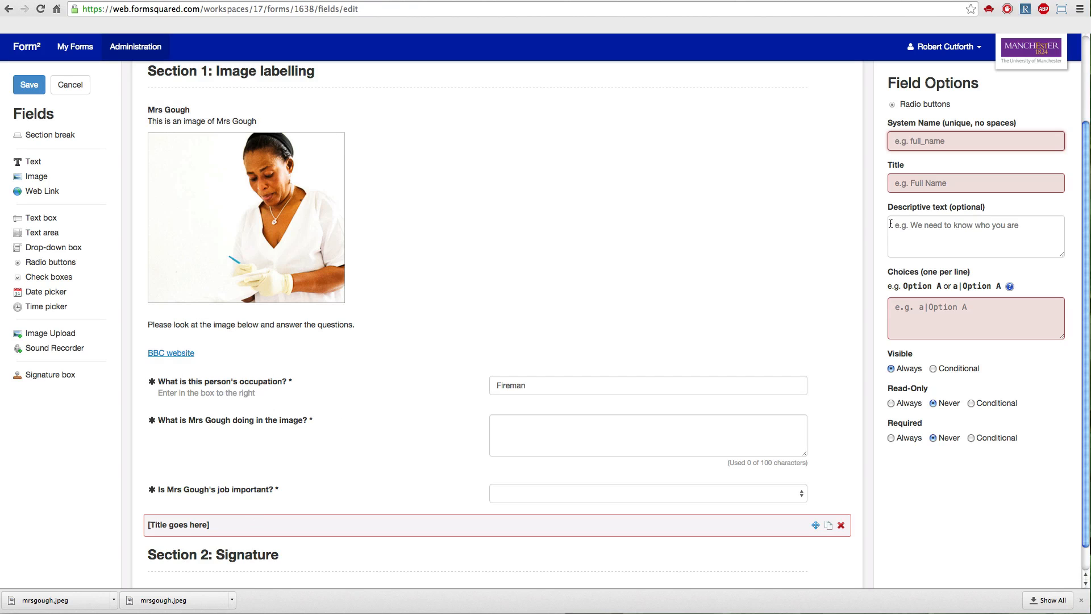
{"action": "left_click", "coordinate": [923, 142]}
{"action": "type", "text": "question3"}
{"action": "key", "text": "BackSpace"}
{"action": "type", "text": "4"}
{"action": "key", "text": "BackSpace"}
{"action": "type", "text": "3"}
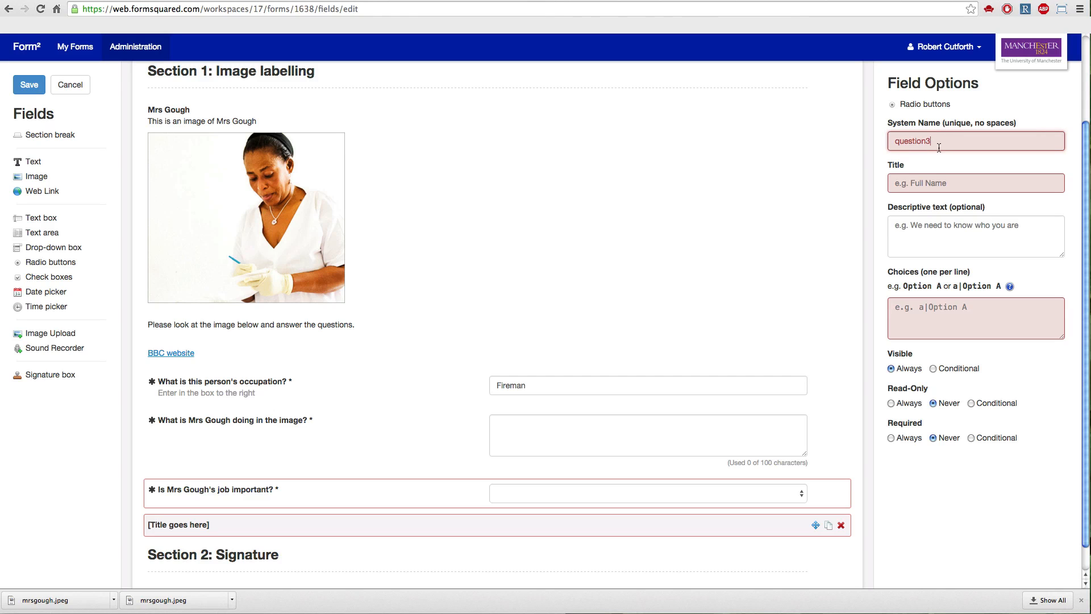
{"action": "key", "text": "BackSpace"}
{"action": "type", "text": "4"}
{"action": "left_click", "coordinate": [929, 186]}
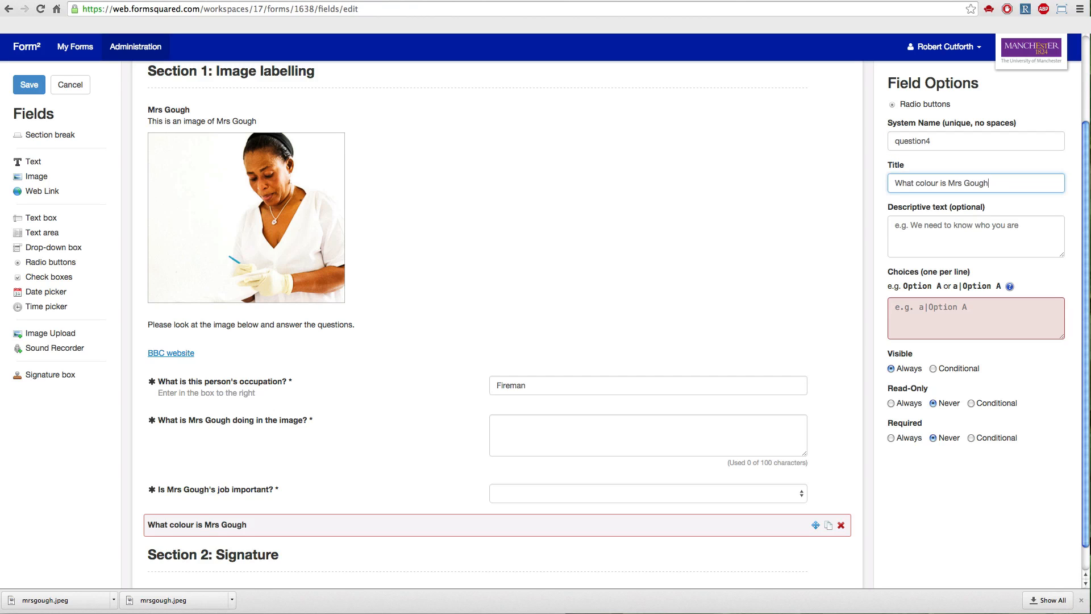
{"action": "type", "text": "'s uniform?"}
Give the uniform colour question the choices White, Blue, Green and Black, and make it always required.
{"action": "left_click", "coordinate": [923, 316]}
{"action": "type", "text": "White"}
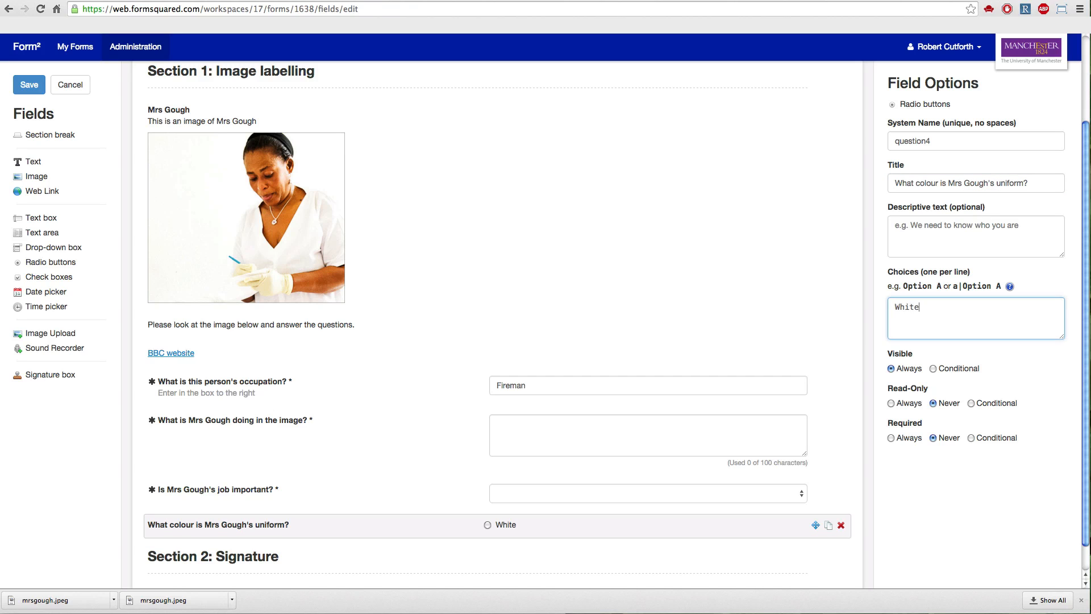
{"action": "key", "text": "Return"}
{"action": "type", "text": "Blue"}
{"action": "key", "text": "Return"}
{"action": "type", "text": "Green"}
{"action": "key", "text": "Return"}
{"action": "type", "text": "Black"}
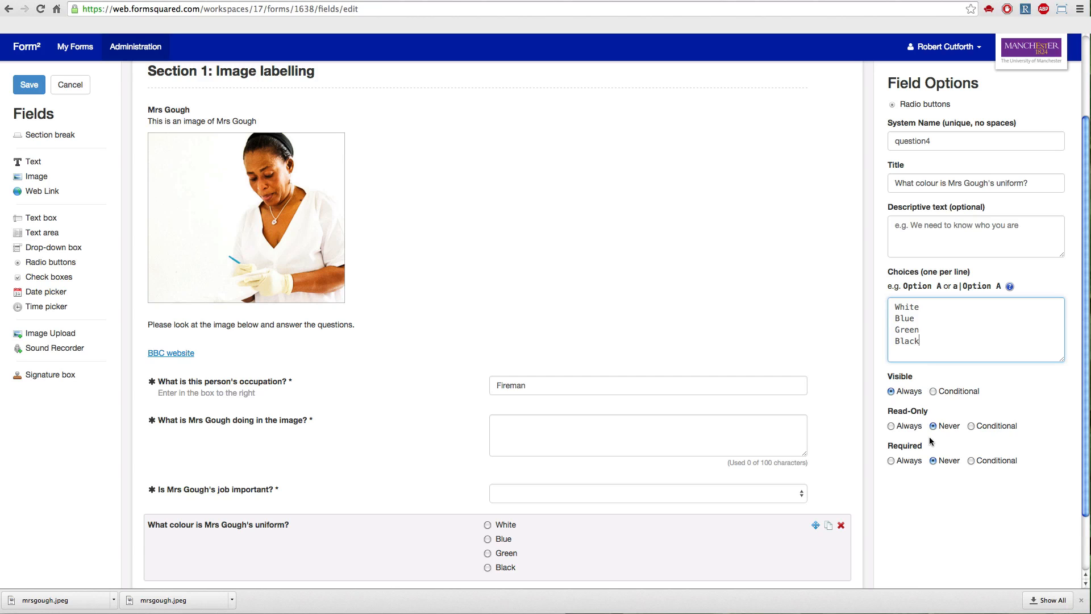
{"action": "left_click", "coordinate": [891, 461]}
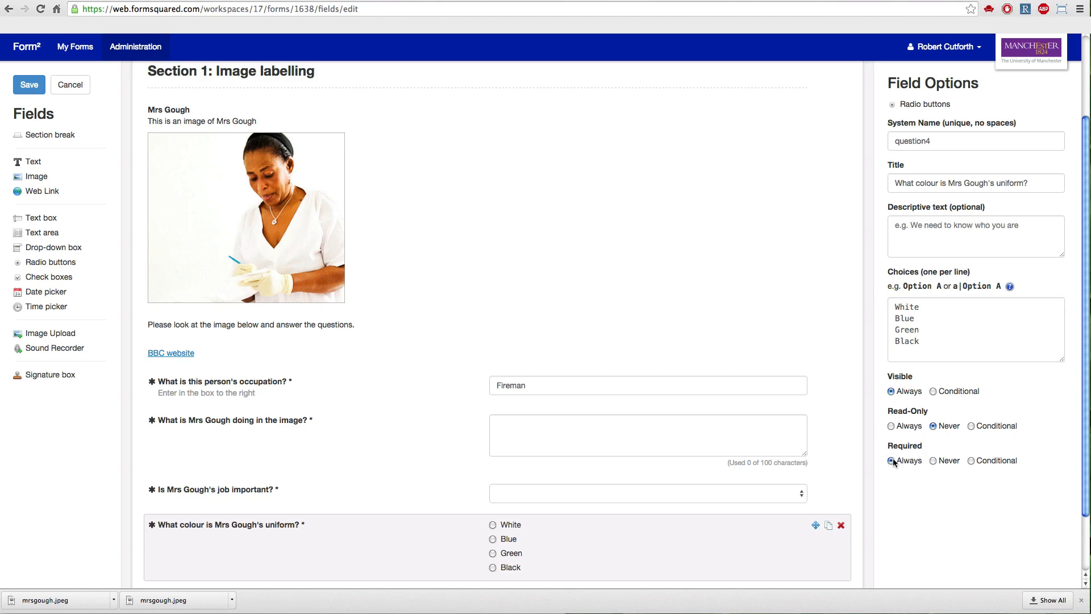
Add a Check boxes field below the uniform question with the system name "question5" and a title asking for the pictured woman's main responsibilities.
{"action": "scroll", "coordinate": [752, 414], "scroll_direction": "down", "scroll_amount": 2}
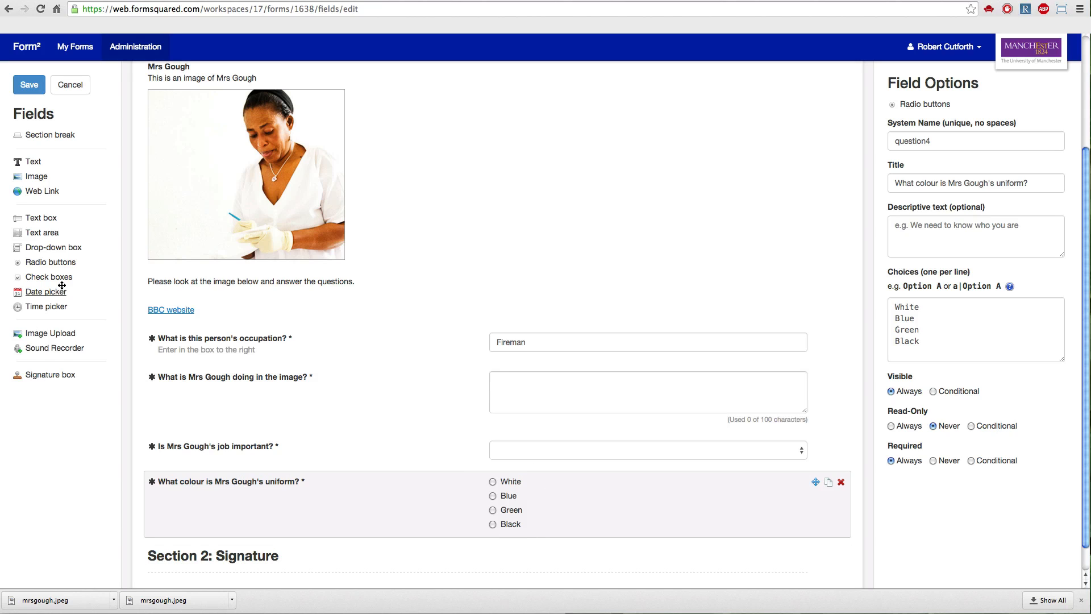
{"action": "left_click_drag", "start_coordinate": [60, 281], "coordinate": [437, 545]}
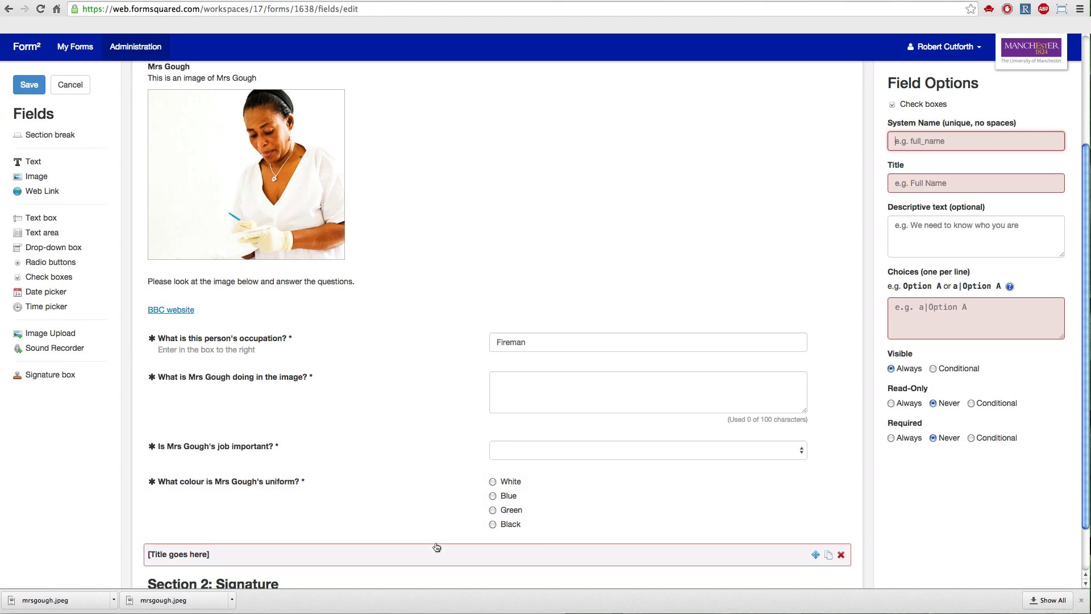
{"action": "left_click", "coordinate": [907, 135]}
{"action": "type", "text": "q"}
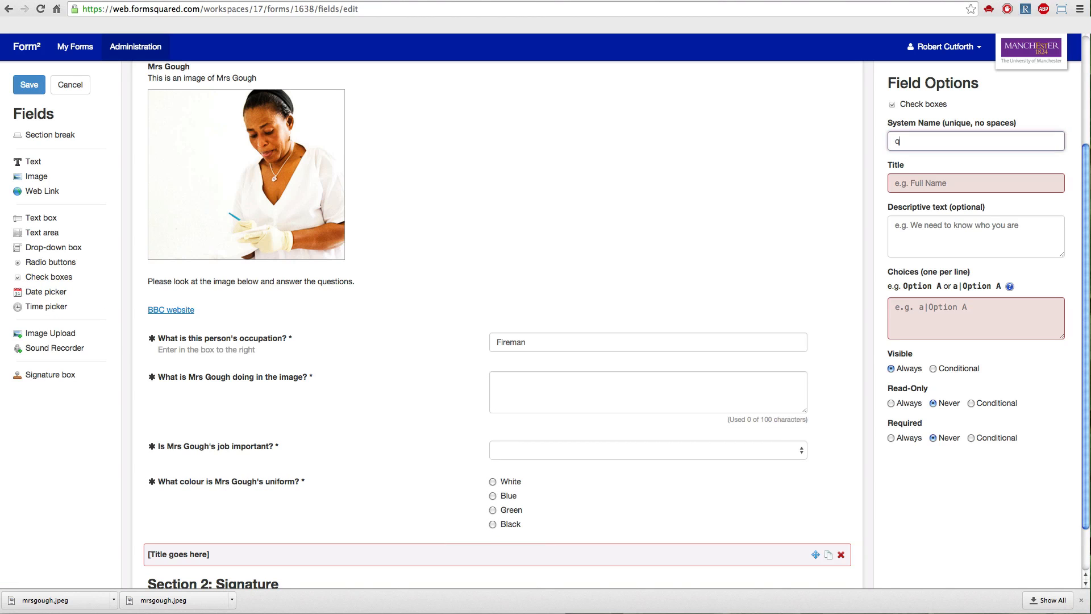
{"action": "type", "text": "uestion"}
{"action": "type", "text": "5"}
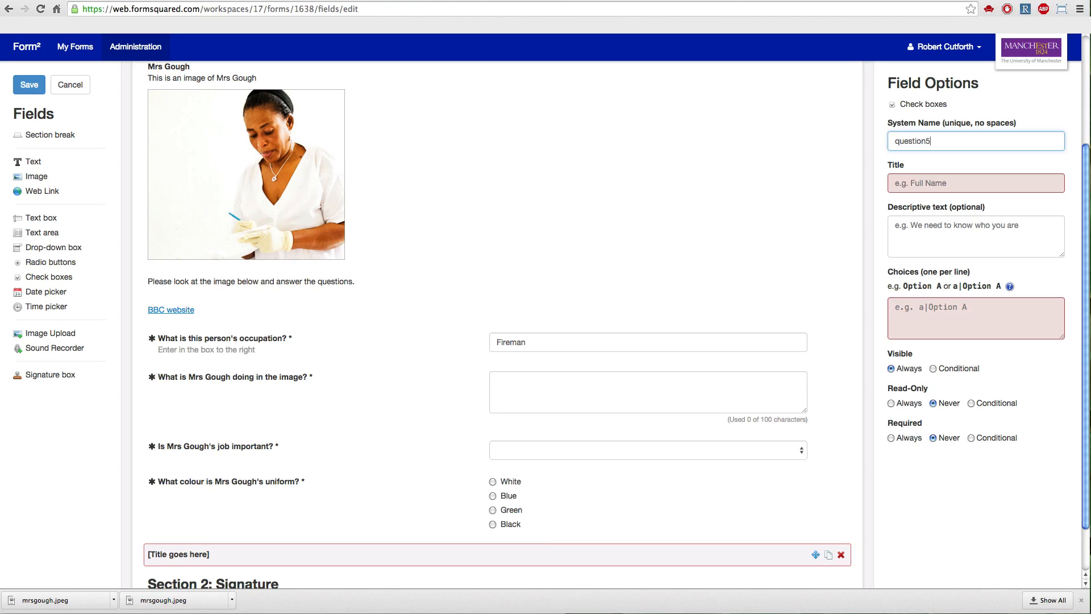
{"action": "left_click", "coordinate": [916, 180]}
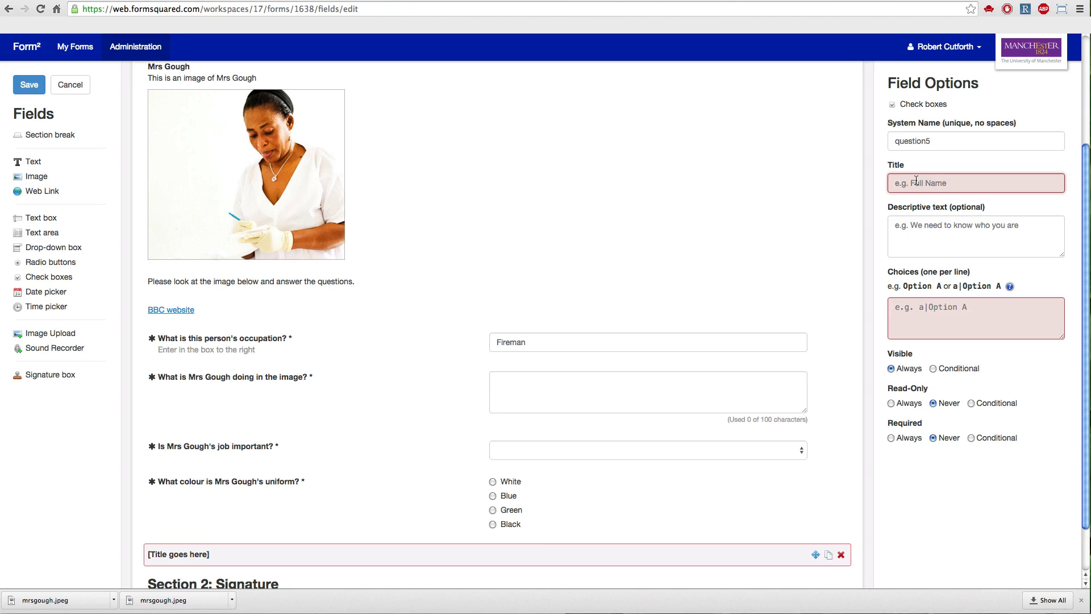
{"action": "type", "text": "What"}
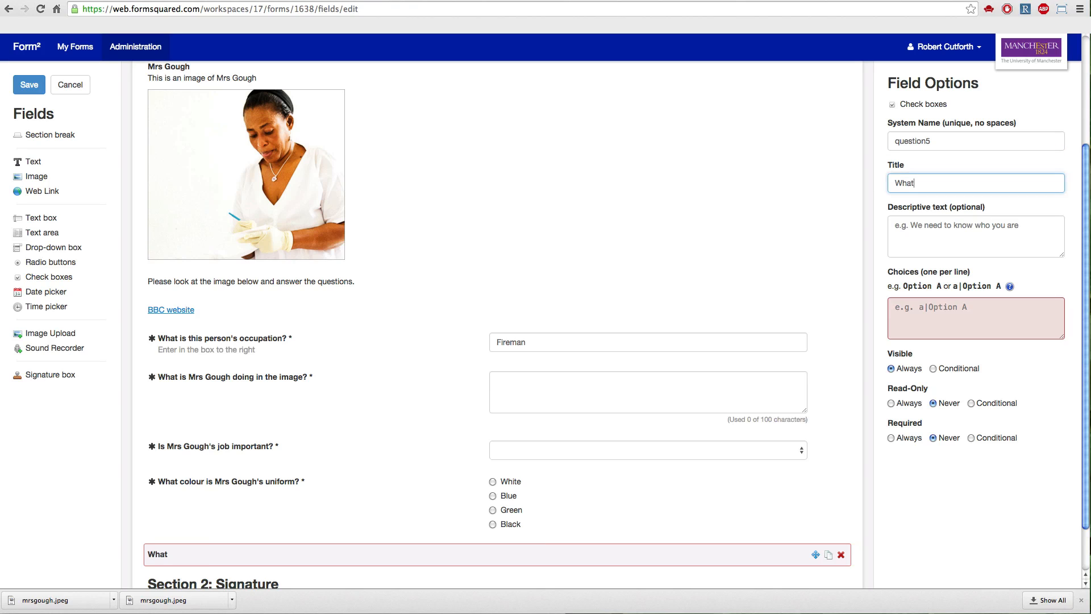
{"action": "type", "text": " are Mrs Gough's main responsibilities?"}
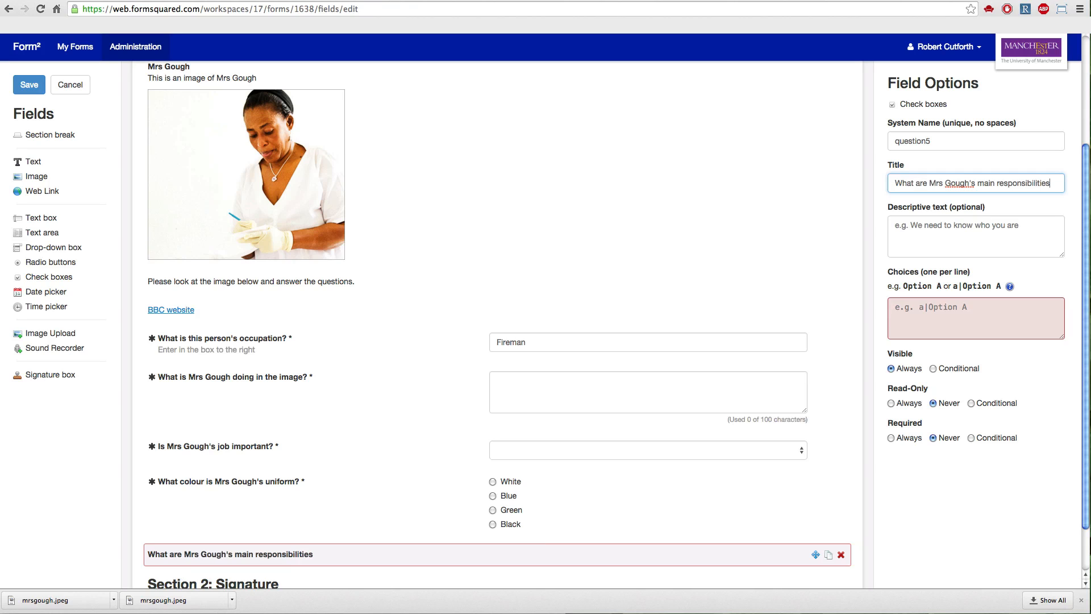
Give the responsibilities question the choices Taking blood, Driving, Baking cakes and Writing prescriptions.
{"action": "left_click", "coordinate": [918, 306]}
{"action": "type", "text": "T"}
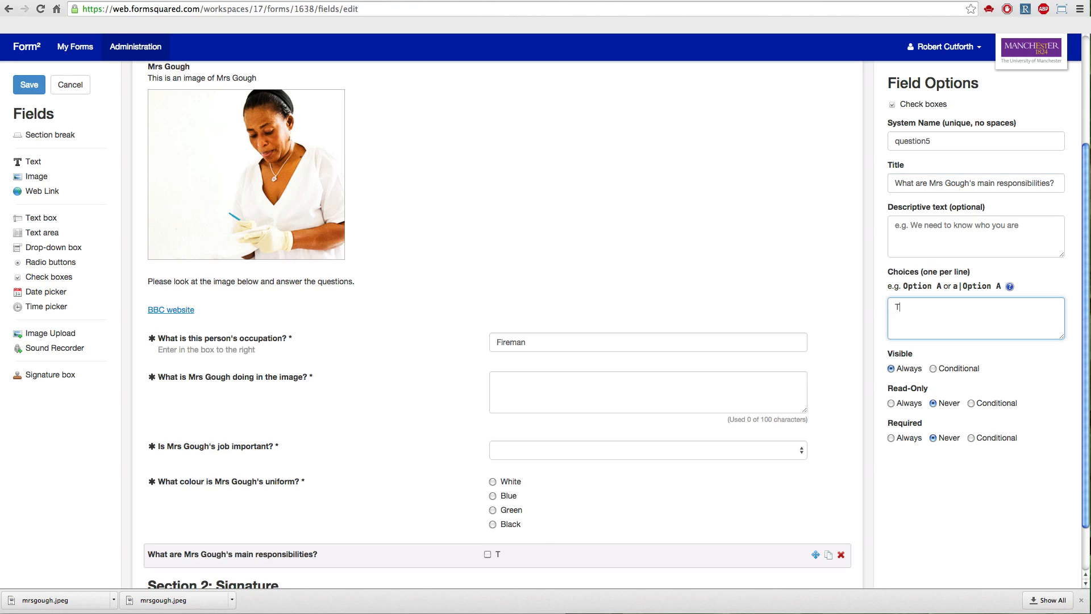
{"action": "type", "text": "aking blood"}
{"action": "key", "text": "Return"}
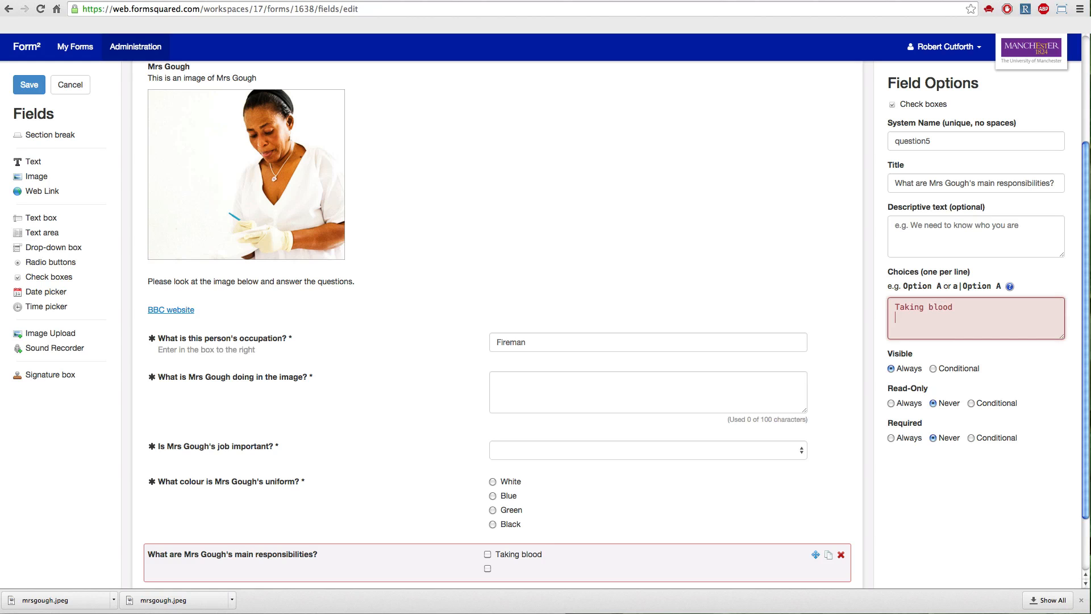
{"action": "type", "text": "Driving"}
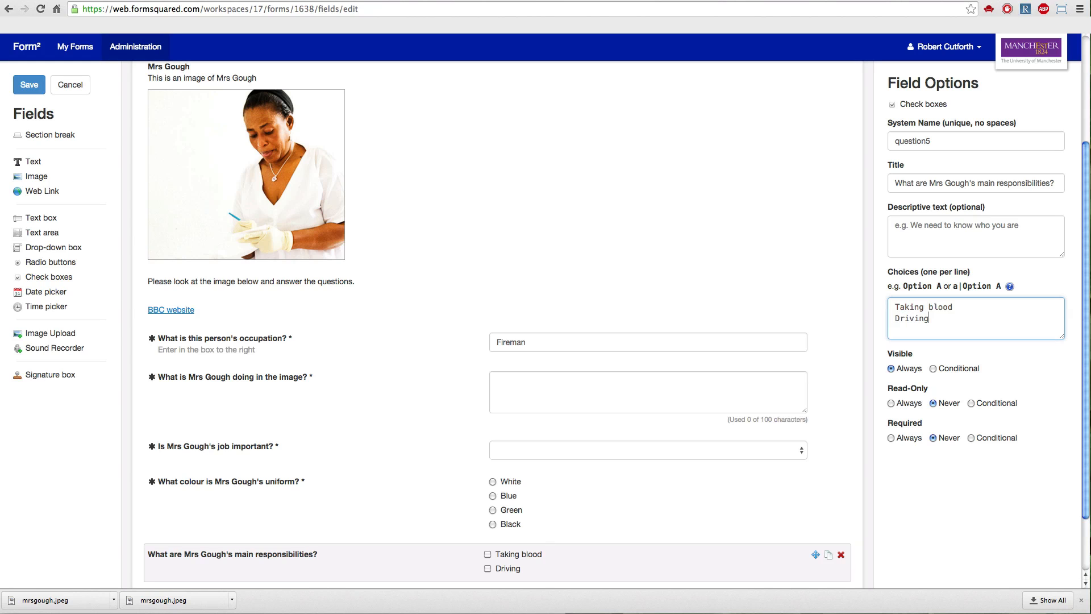
{"action": "key", "text": "Return"}
{"action": "type", "text": "Baking cake"}
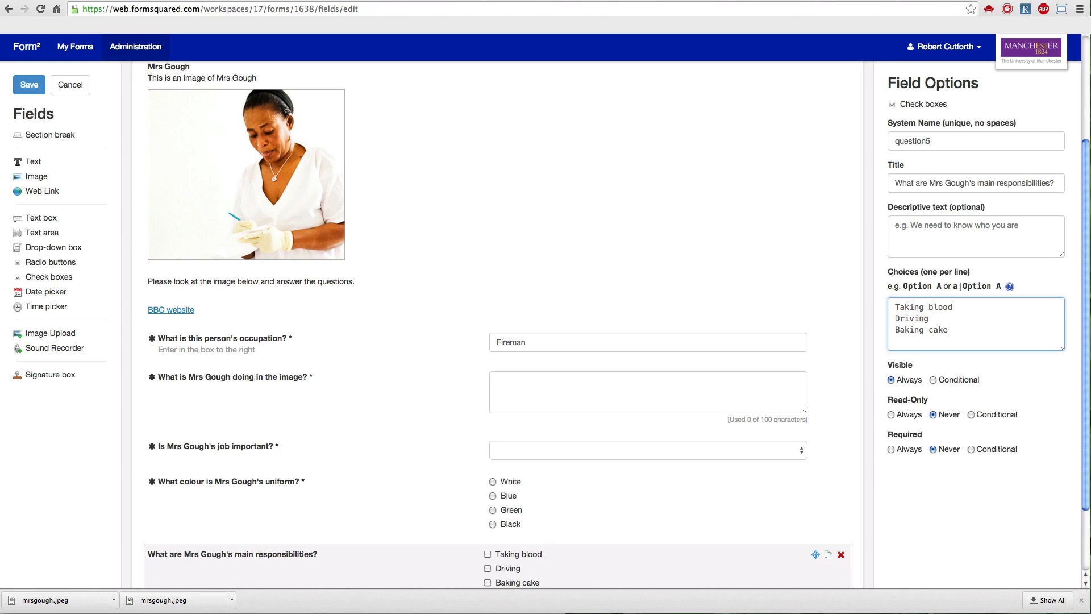
{"action": "type", "text": "s Writ"}
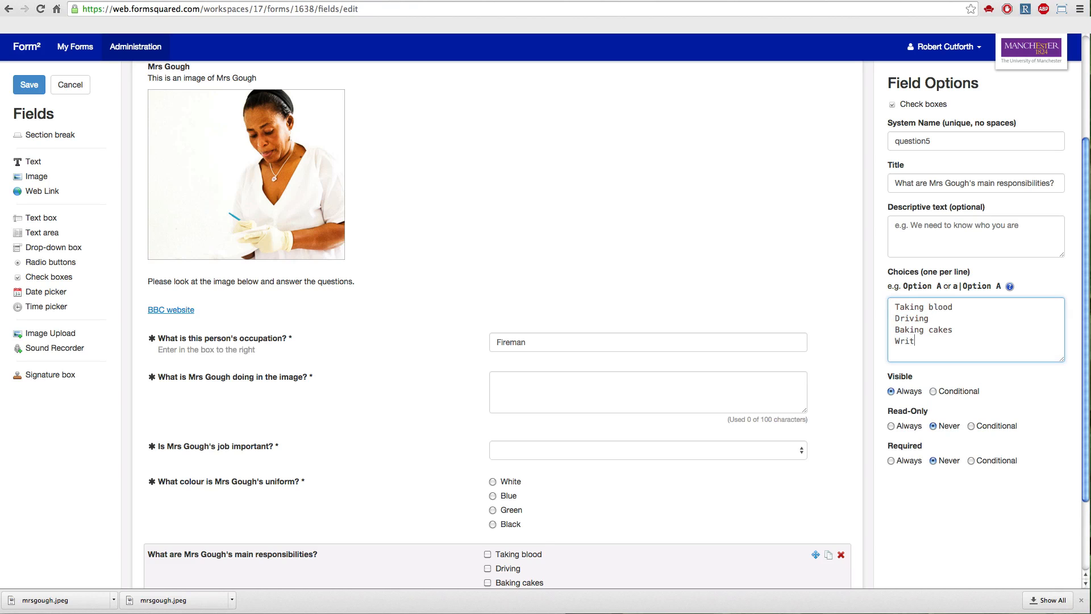
{"action": "type", "text": "ing prescriptions"}
Try out ticking and clearing the check boxes of the responsibilities question.
{"action": "scroll", "coordinate": [759, 372], "scroll_direction": "down", "scroll_amount": 2}
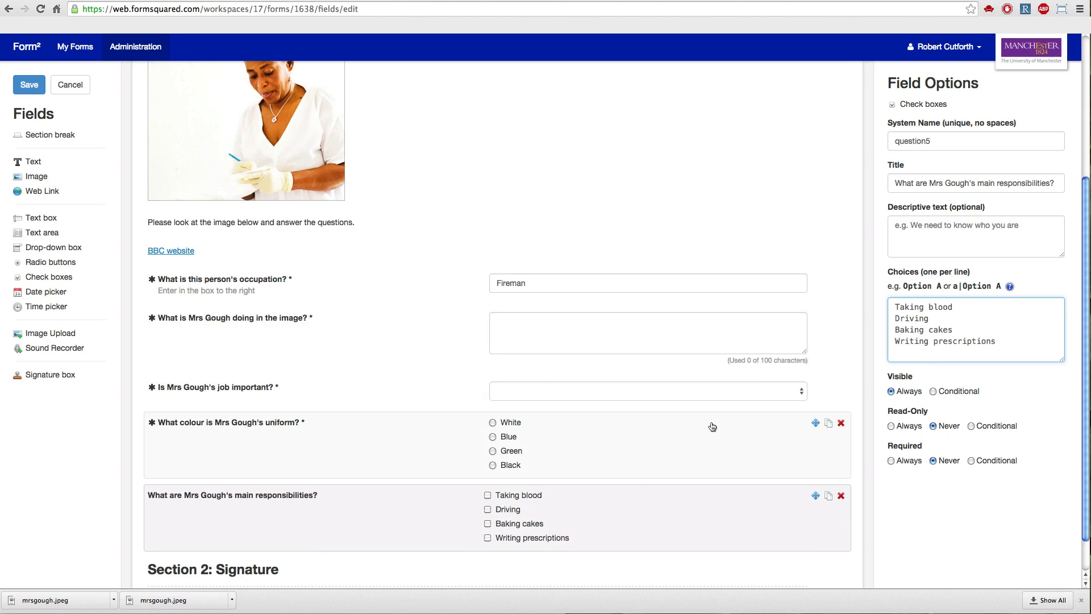
{"action": "left_click", "coordinate": [487, 496]}
{"action": "left_click", "coordinate": [488, 509]}
{"action": "left_click", "coordinate": [487, 523]}
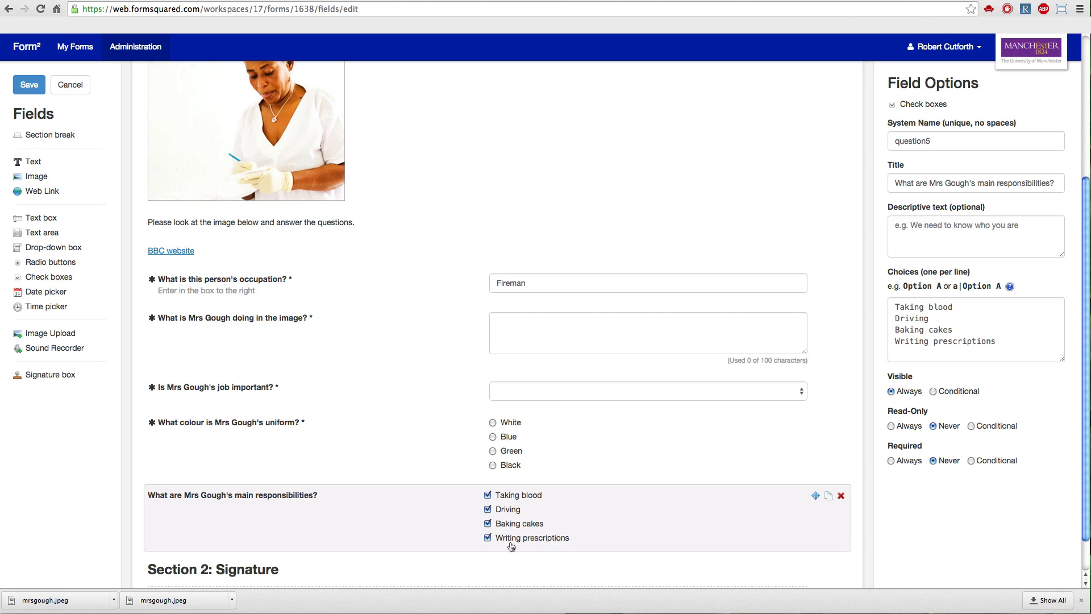
{"action": "left_click", "coordinate": [488, 523]}
{"action": "left_click", "coordinate": [487, 509]}
{"action": "left_click", "coordinate": [487, 495]}
Make the responsibilities question always required with 1 response, and tick Taking blood and Writing prescriptions in it.
{"action": "left_click", "coordinate": [892, 462]}
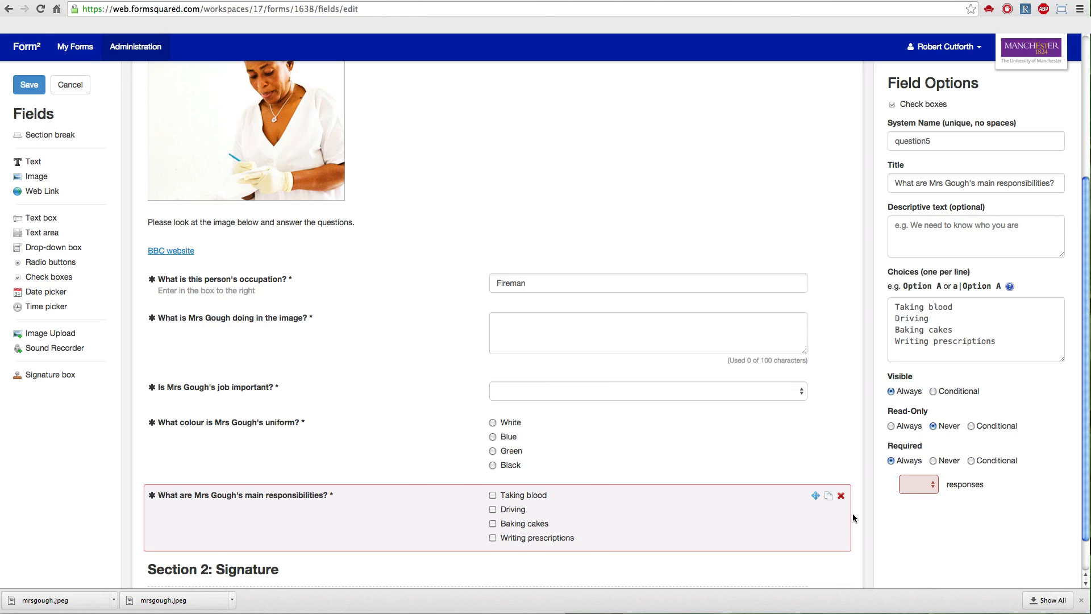
{"action": "left_click", "coordinate": [932, 487]}
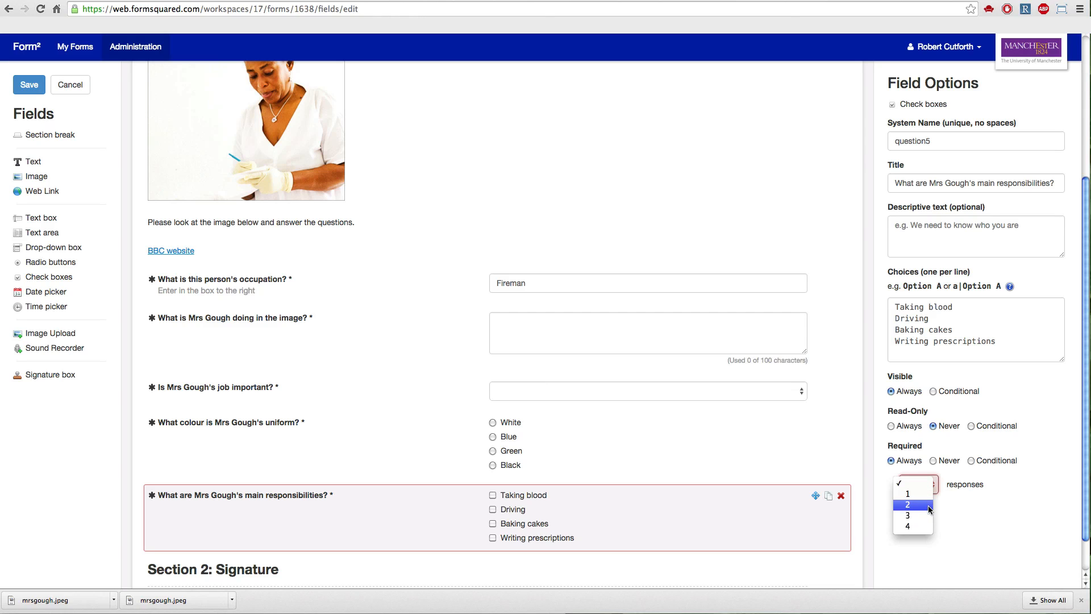
{"action": "left_click", "coordinate": [921, 494]}
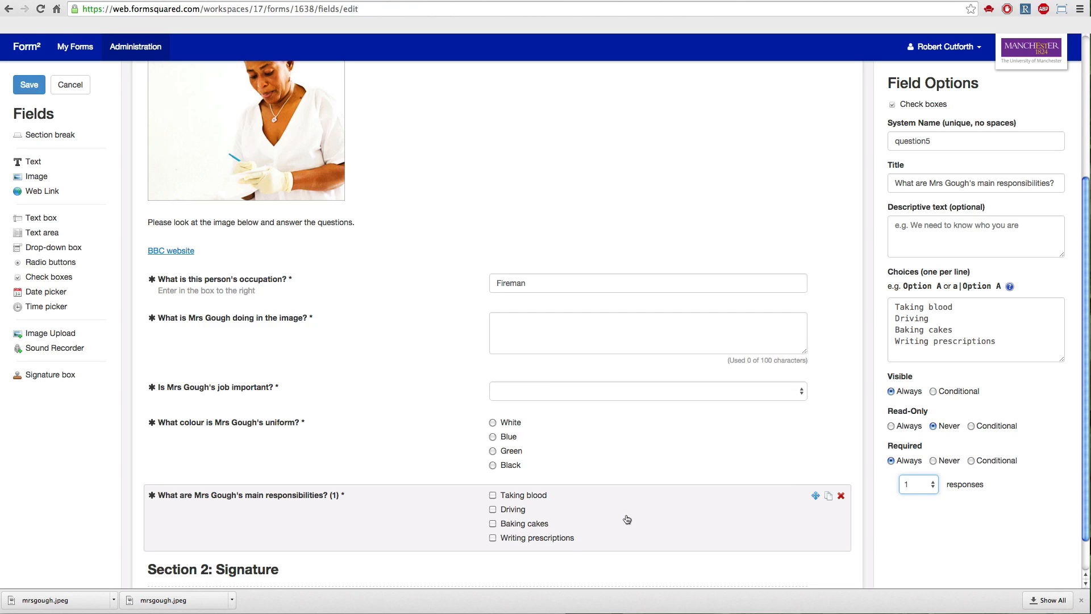
{"action": "left_click", "coordinate": [493, 495]}
{"action": "left_click", "coordinate": [493, 538]}
Add a Date picker field below the responsibilities question with system name "date" and title "Date", and make it always required.
{"action": "scroll", "coordinate": [284, 388], "scroll_direction": "down", "scroll_amount": 2}
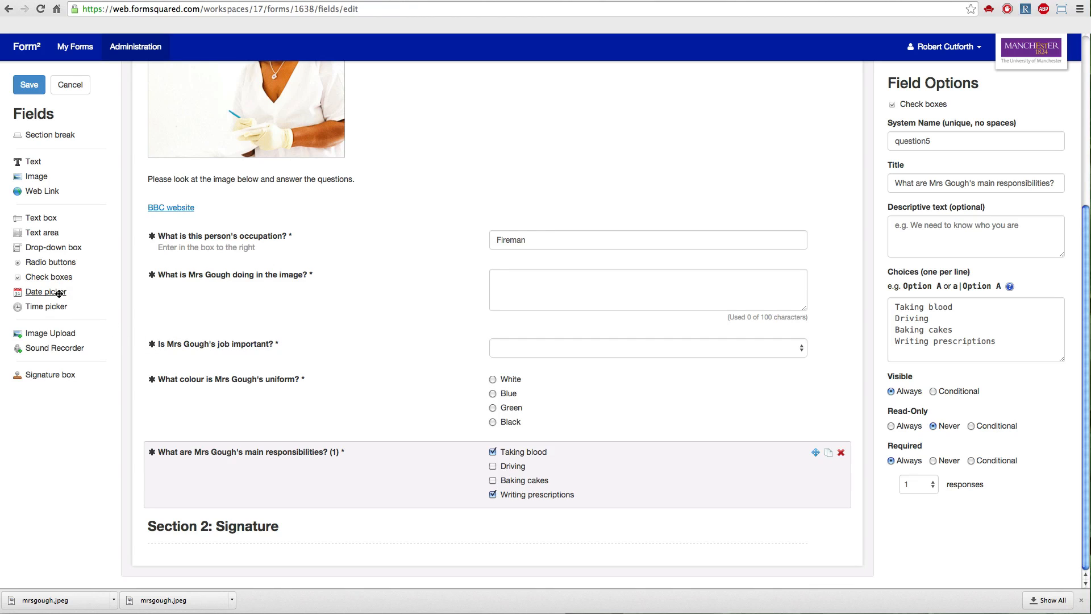
{"action": "left_click_drag", "start_coordinate": [56, 294], "coordinate": [304, 533]}
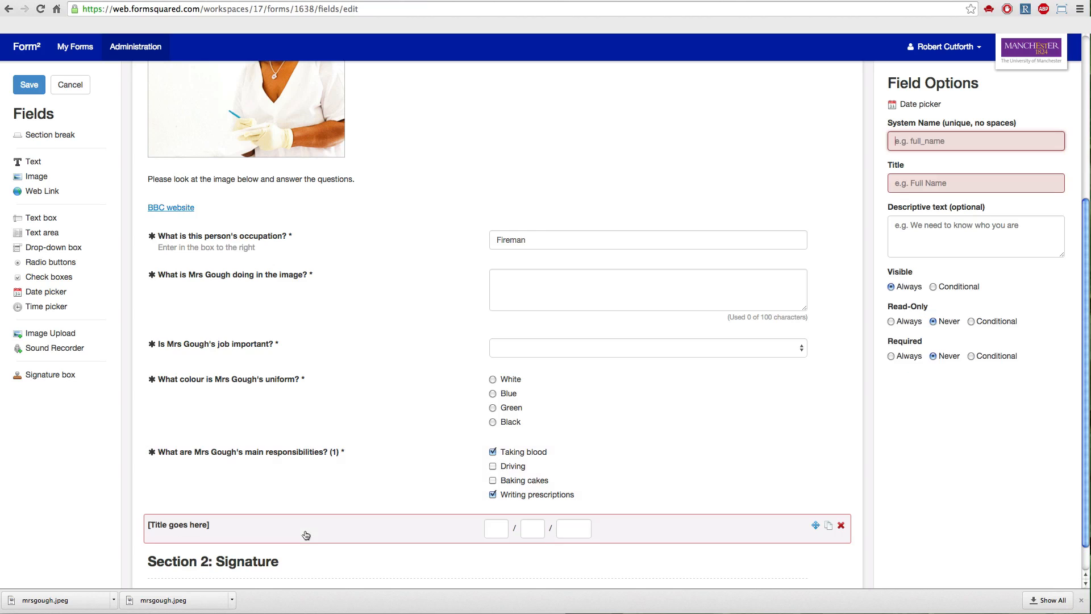
{"action": "left_click", "coordinate": [926, 146]}
{"action": "type", "text": "date"}
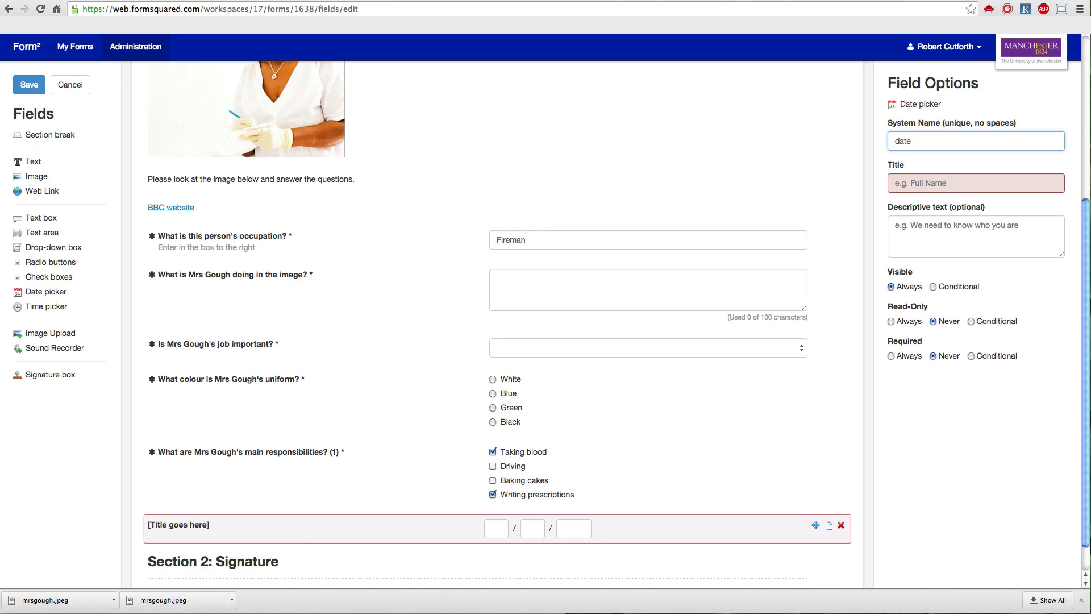
{"action": "left_click", "coordinate": [929, 183]}
{"action": "type", "text": "Date"}
{"action": "left_click", "coordinate": [892, 356]}
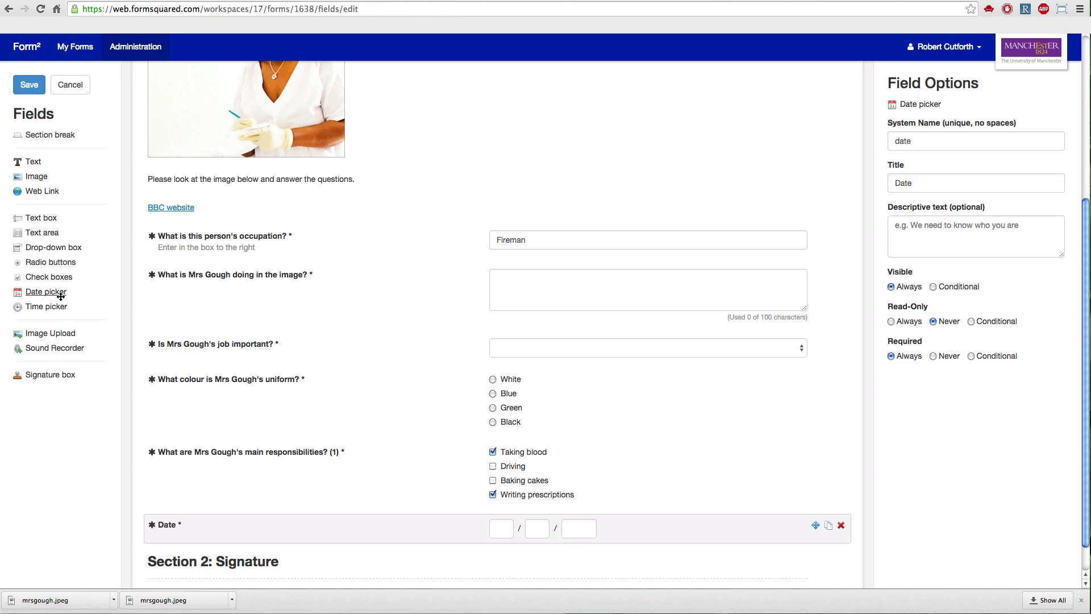
{"action": "left_click", "coordinate": [499, 533]}
{"action": "left_click", "coordinate": [537, 529]}
{"action": "left_click", "coordinate": [588, 529]}
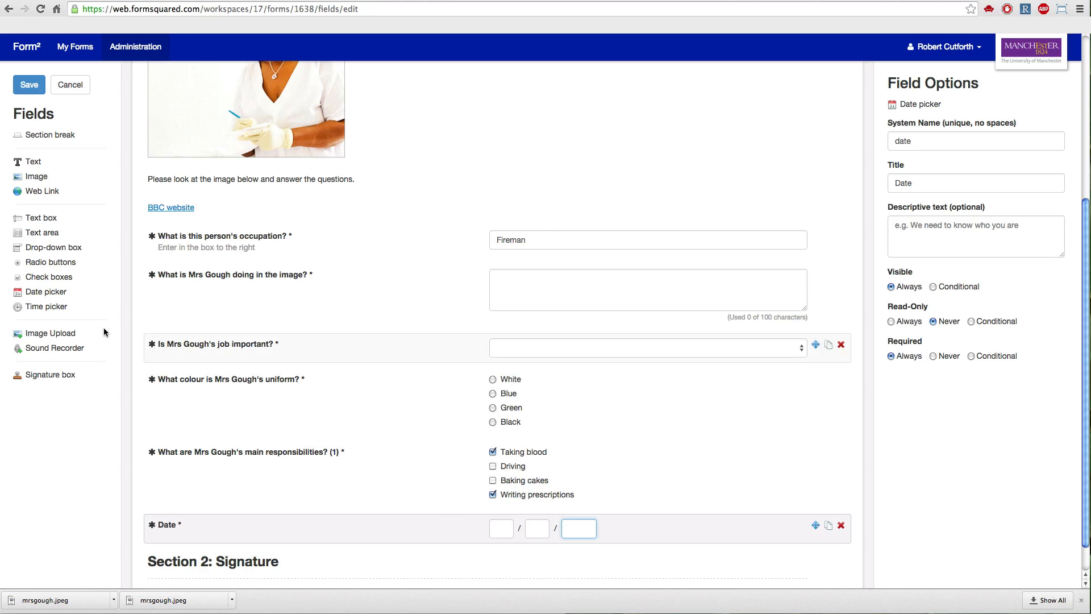
Add a Time picker field below the Date field with system name "time" and title "Time", and make it always required.
{"action": "left_click_drag", "start_coordinate": [46, 306], "coordinate": [260, 550]}
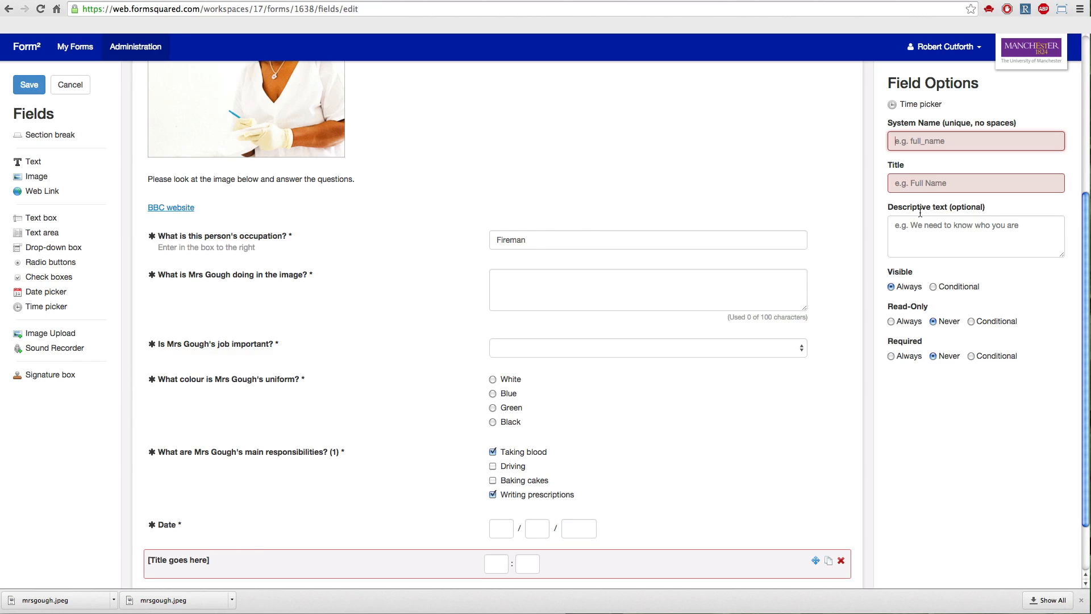
{"action": "left_click", "coordinate": [913, 141]}
{"action": "type", "text": "time"}
{"action": "key", "text": "Tab"}
{"action": "type", "text": "Time"}
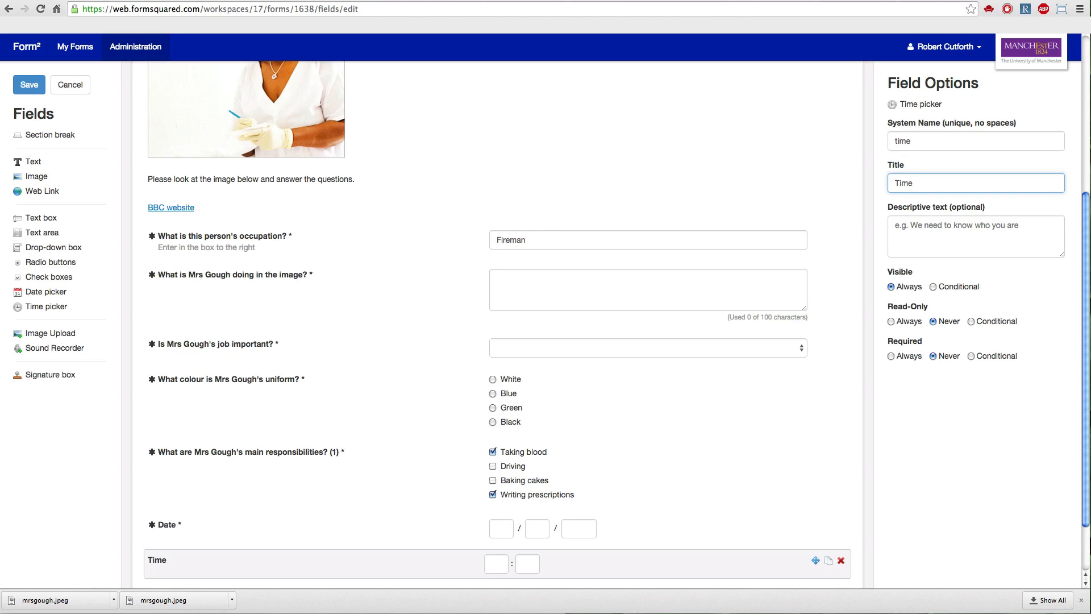
{"action": "left_click", "coordinate": [891, 356]}
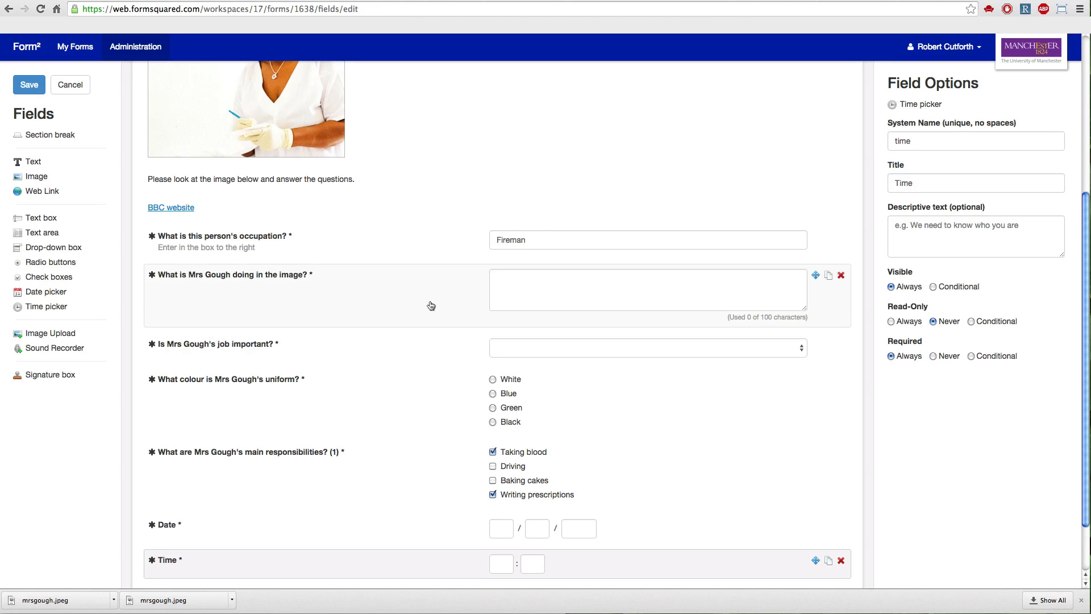
Add an Image Upload field below the Time field with the system name "imageupload".
{"action": "scroll", "coordinate": [431, 306], "scroll_direction": "down", "scroll_amount": 3}
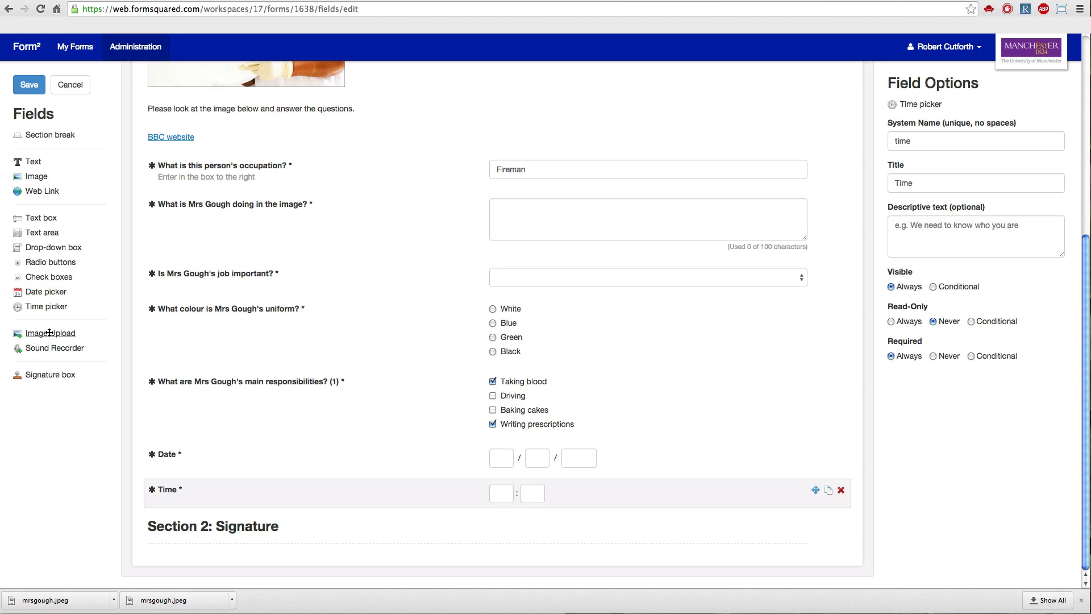
{"action": "left_click_drag", "start_coordinate": [49, 332], "coordinate": [238, 520]}
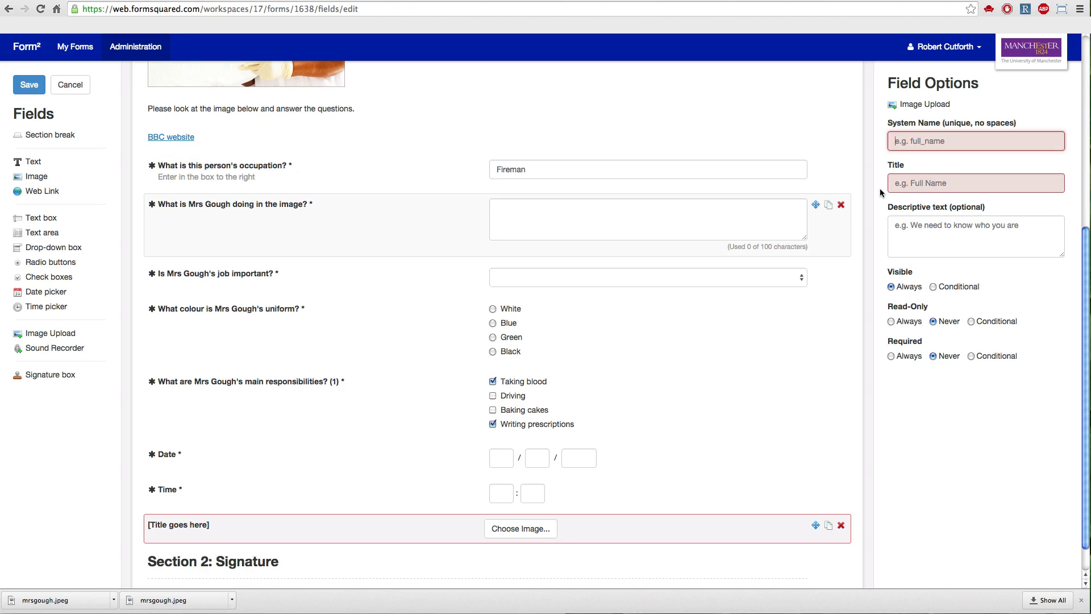
{"action": "type", "text": "imageupload"}
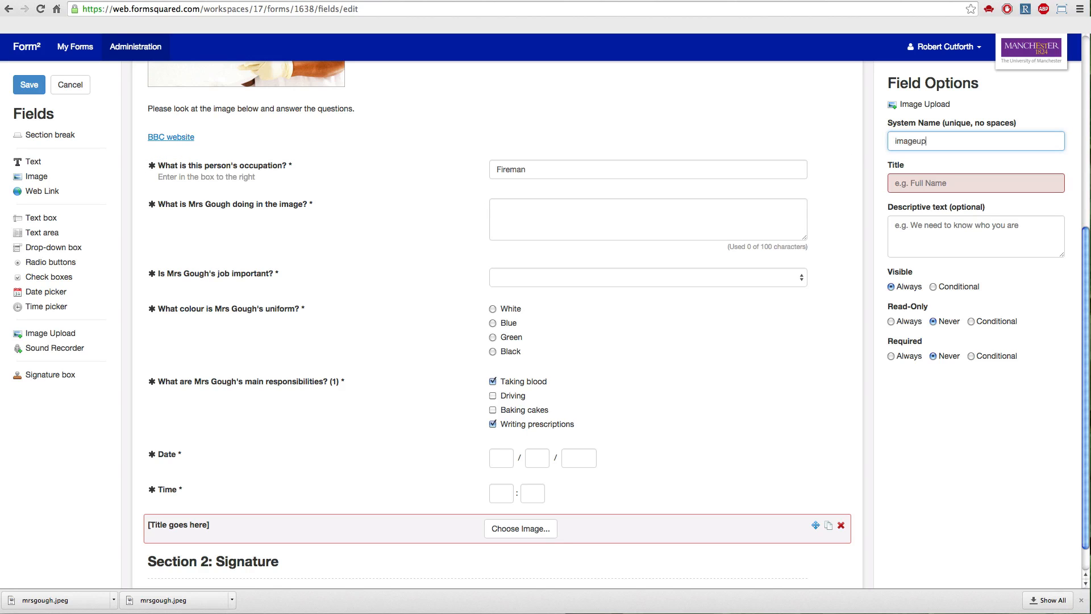
Title the upload field with a request for an image of a typical instrument the pictured woman might use, and make it always required.
{"action": "left_click", "coordinate": [913, 184]}
{"action": "type", "text": "Upload an image of a typical instrument Mrs Gough mi"}
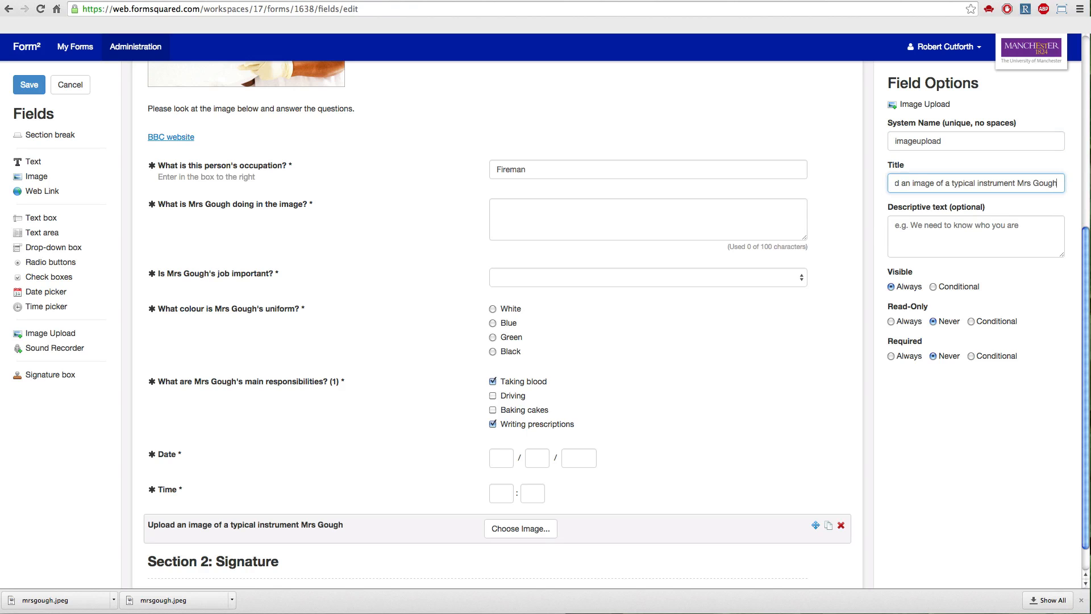
{"action": "type", "text": "ght use"}
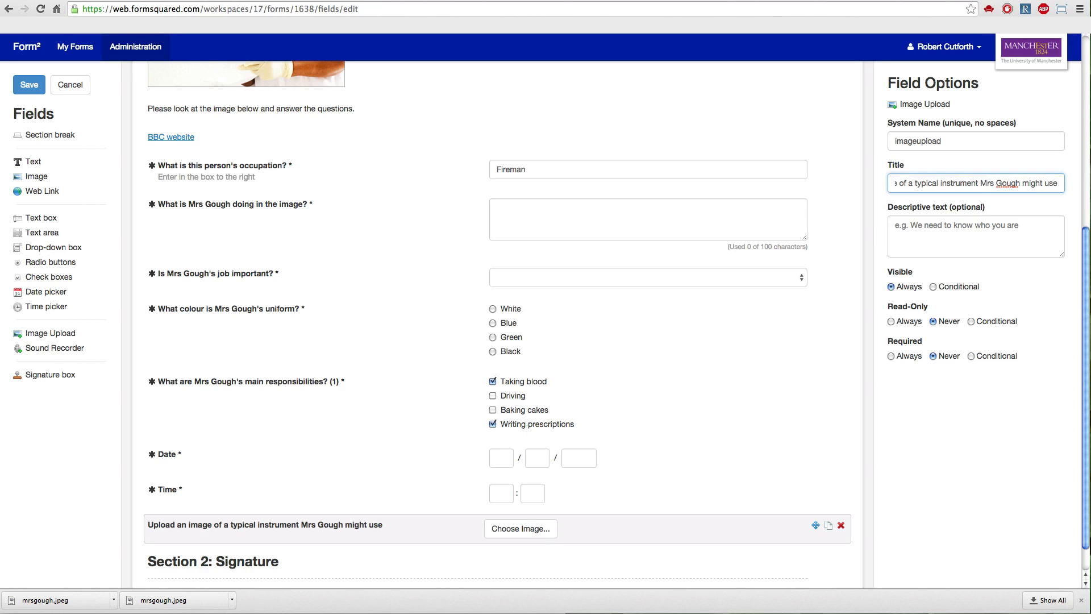
{"action": "left_click", "coordinate": [890, 356]}
{"action": "left_click", "coordinate": [545, 529]}
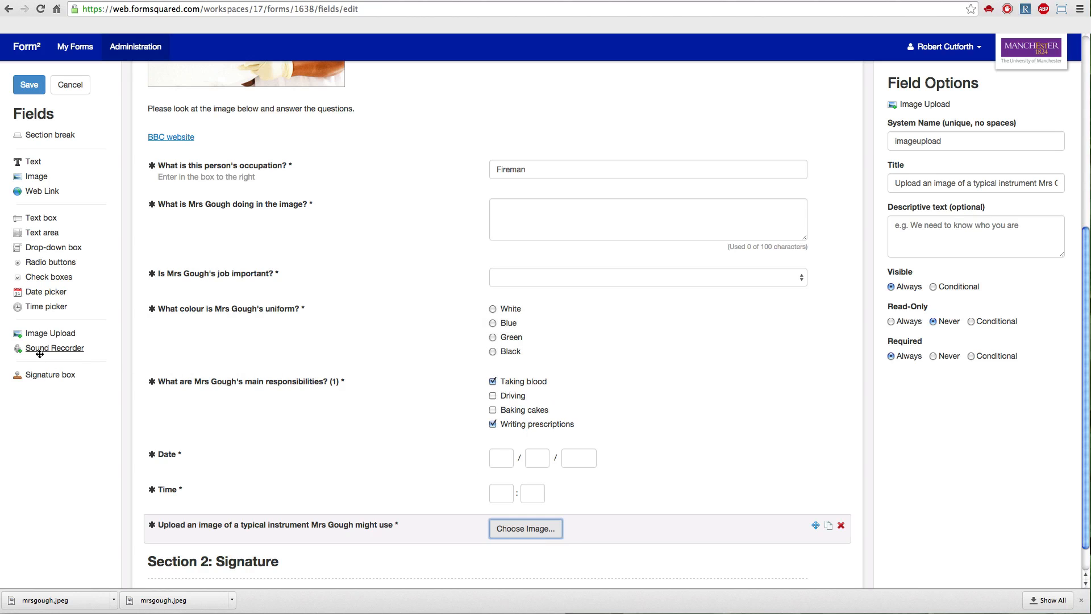
Add a Sound Recorder field below the image upload with system name "recorder" and a title asking for recorded thoughts about the pictured woman's profession.
{"action": "left_click_drag", "start_coordinate": [45, 352], "coordinate": [257, 557]}
{"action": "scroll", "coordinate": [302, 536], "scroll_direction": "down", "scroll_amount": 2}
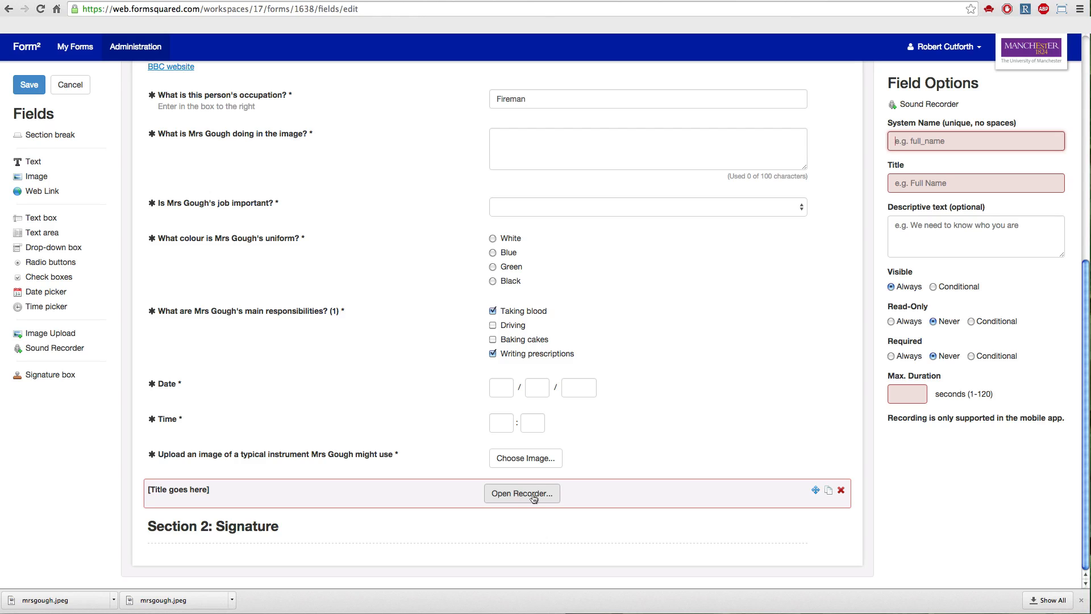
{"action": "left_click", "coordinate": [904, 142]}
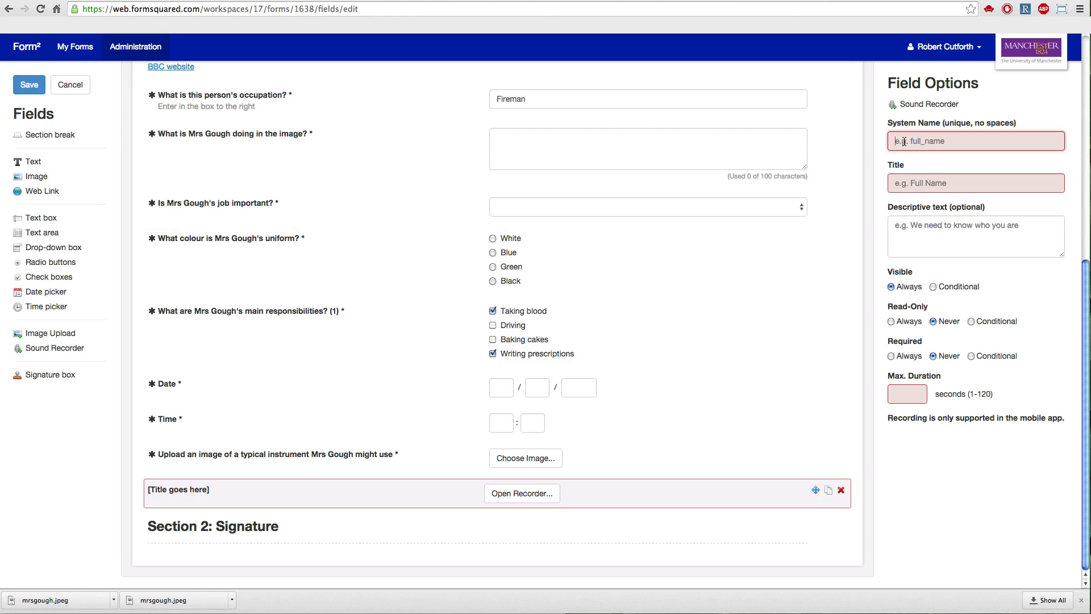
{"action": "type", "text": "recorder"}
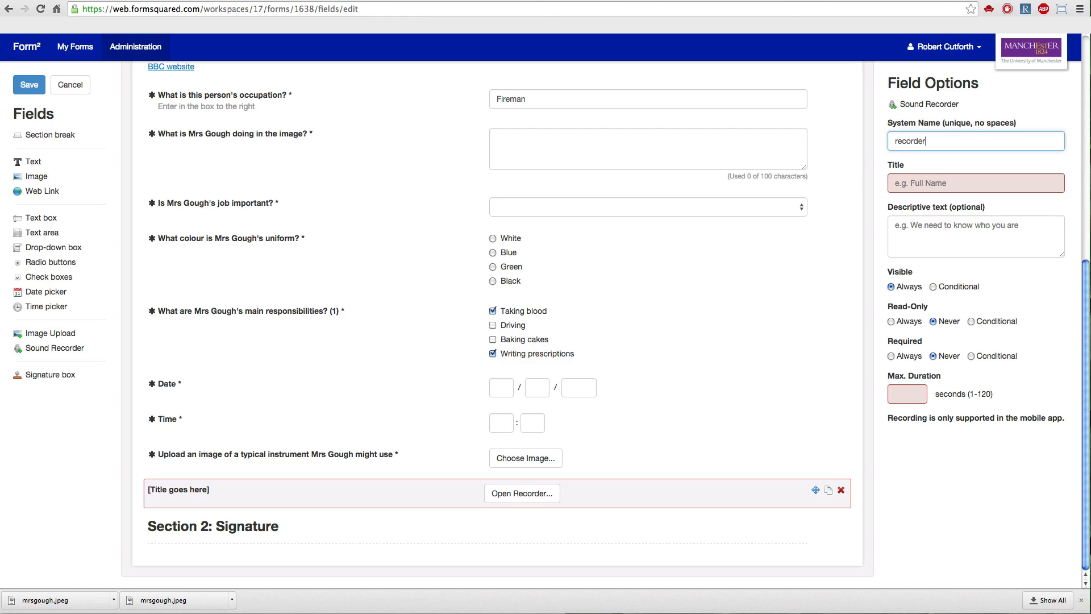
{"action": "key", "text": "Tab"}
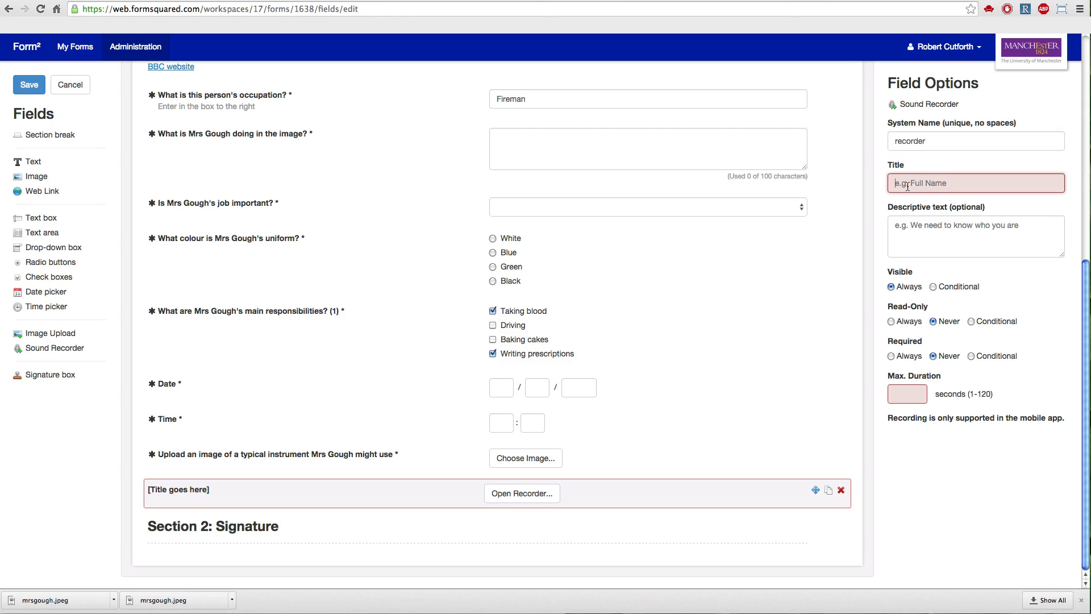
{"action": "type", "text": "Please record your thoughts about Mrs Gough's profession"}
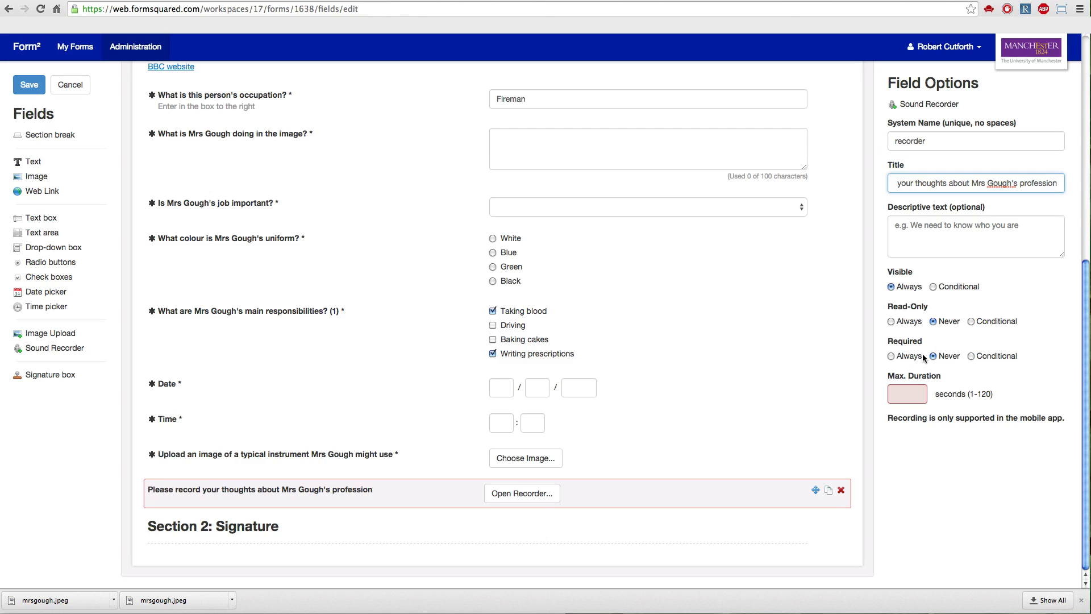
Make the sound recorder field always required and set its maximum duration to 20 seconds.
{"action": "left_click", "coordinate": [903, 357]}
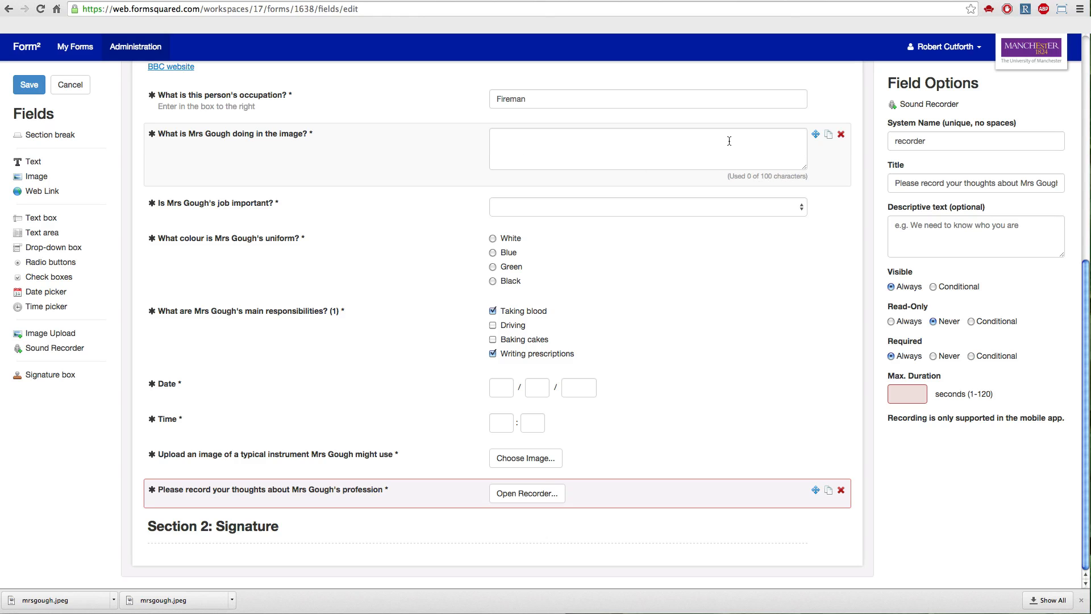
{"action": "left_click", "coordinate": [906, 397]}
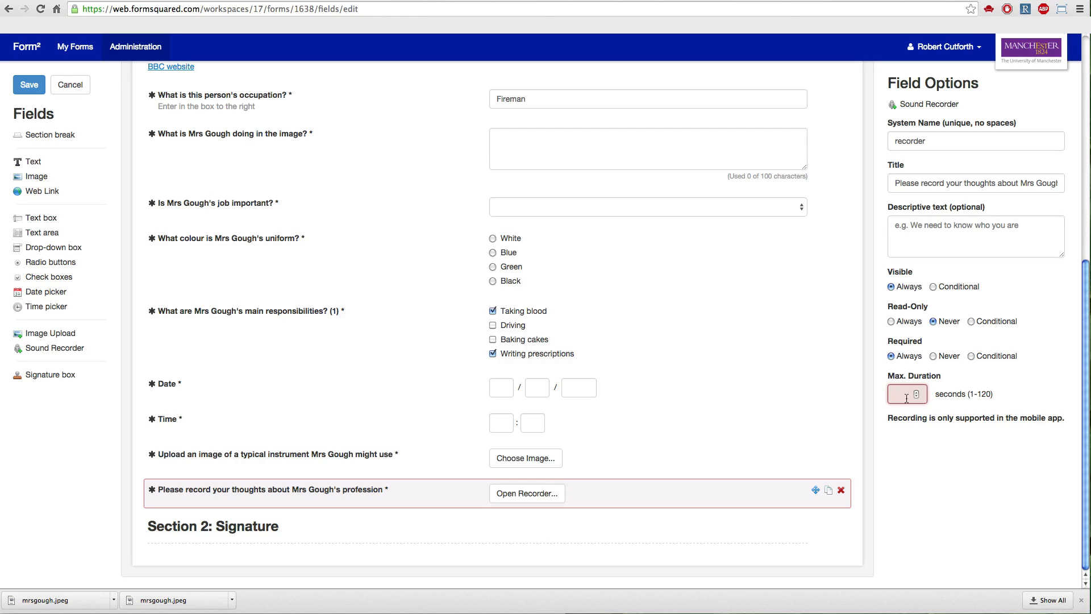
{"action": "type", "text": "20"}
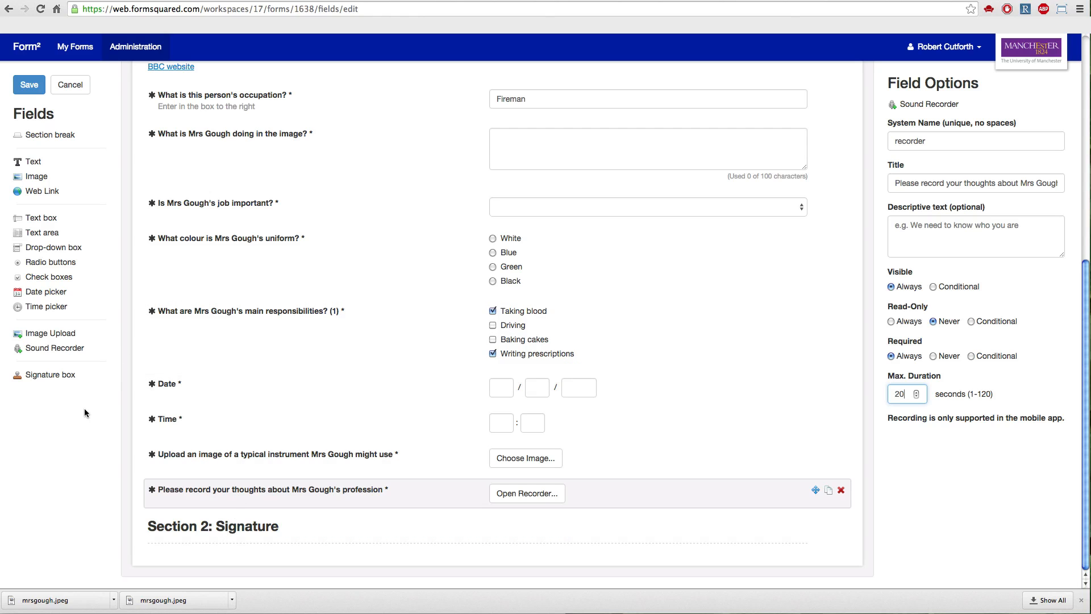
Add a Signature box under the Section 2: Signature heading with the system name "signature", leaving its heading and descriptive text empty.
{"action": "left_click_drag", "start_coordinate": [65, 375], "coordinate": [278, 551]}
{"action": "scroll", "coordinate": [390, 475], "scroll_direction": "down", "scroll_amount": 2}
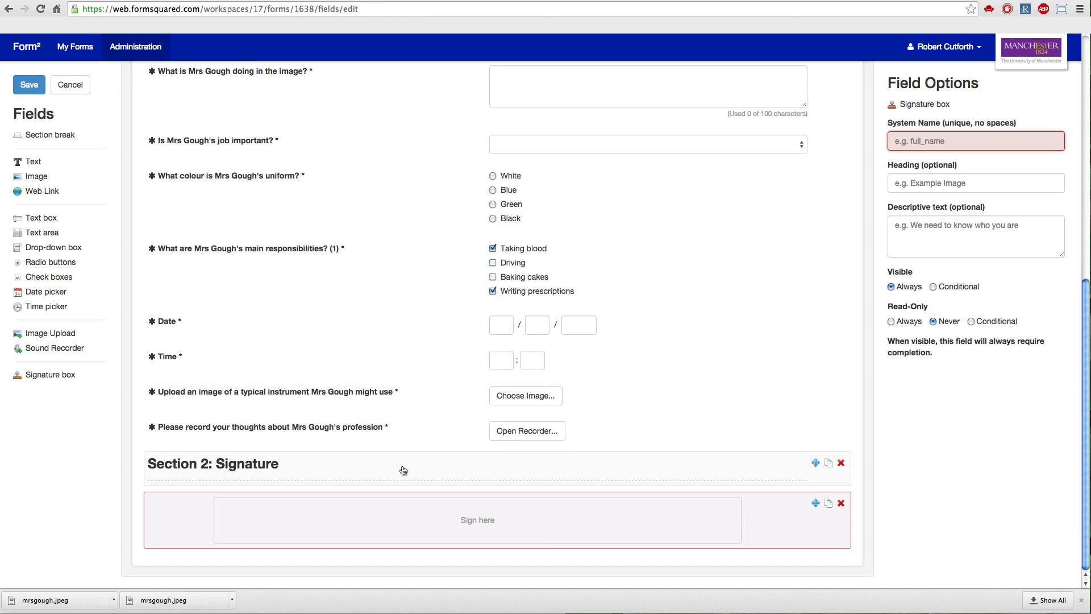
{"action": "left_click", "coordinate": [900, 146]}
{"action": "type", "text": "signature"}
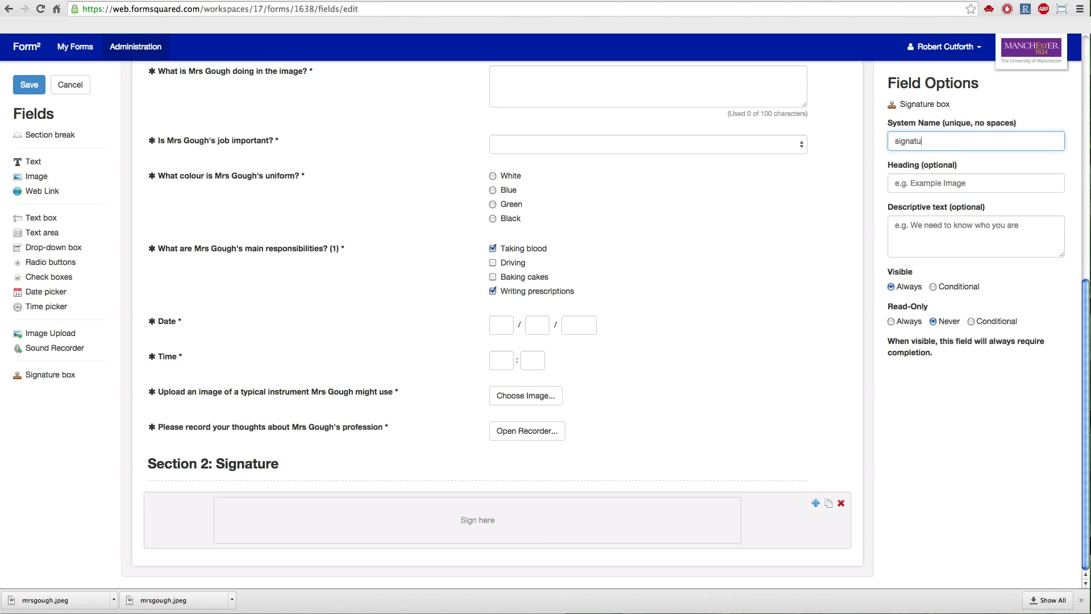
{"action": "left_click", "coordinate": [906, 184]}
{"action": "left_click", "coordinate": [916, 250]}
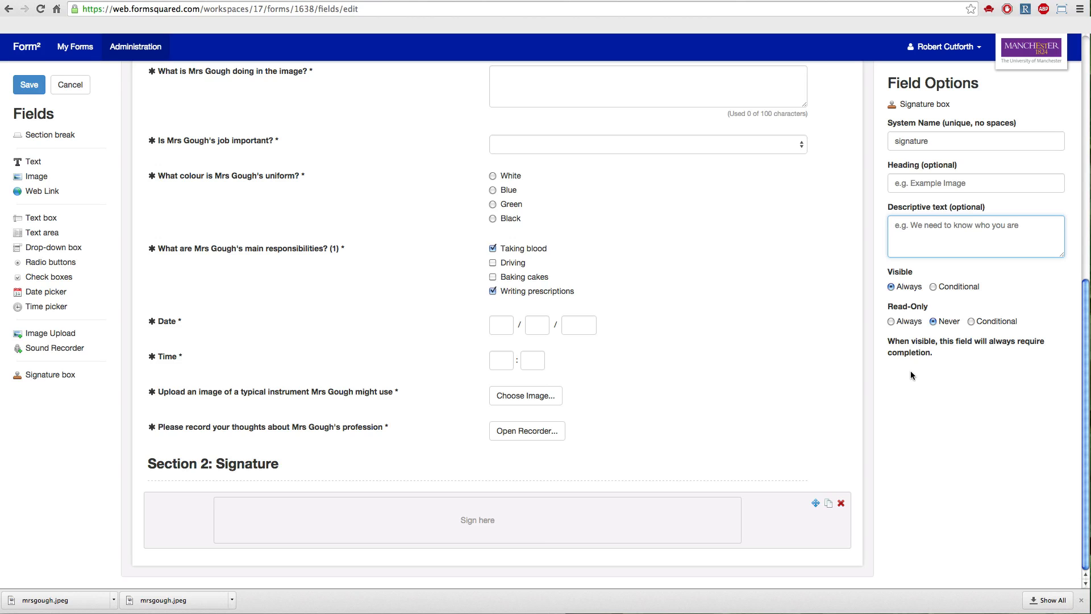
Save the edited fields of the Images form and open the form's status page.
{"action": "scroll", "coordinate": [652, 295], "scroll_direction": "up", "scroll_amount": 10}
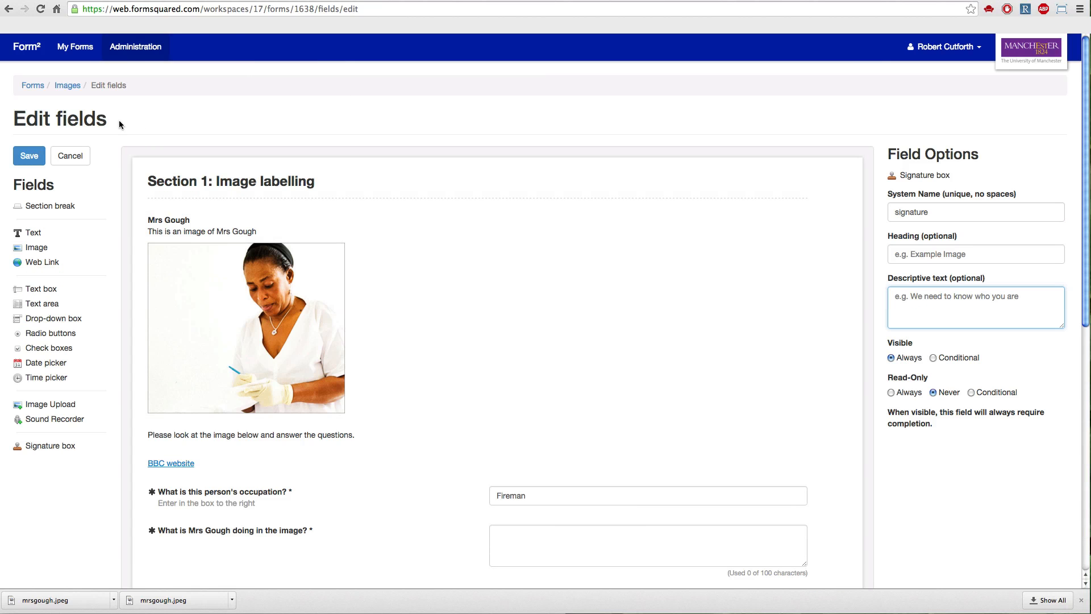
{"action": "left_click", "coordinate": [33, 156]}
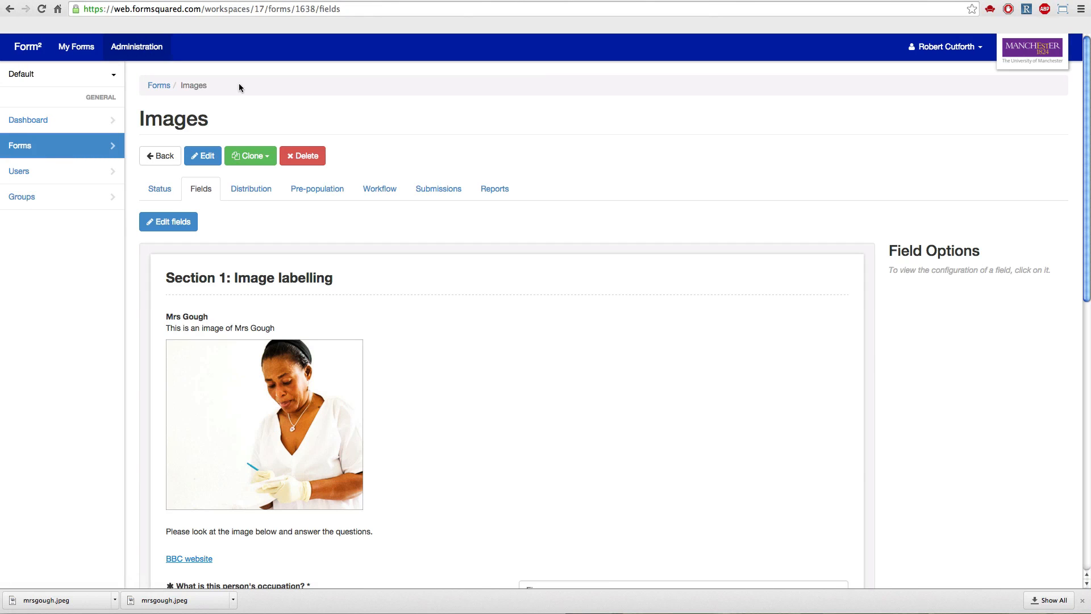
{"action": "left_click", "coordinate": [165, 195]}
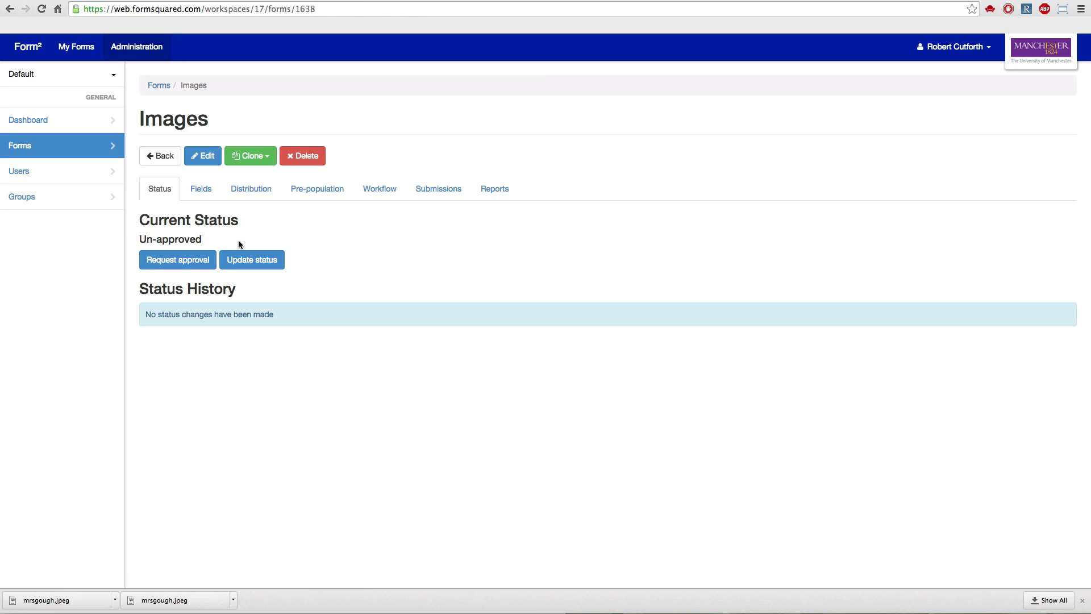
{"action": "left_click", "coordinate": [259, 265]}
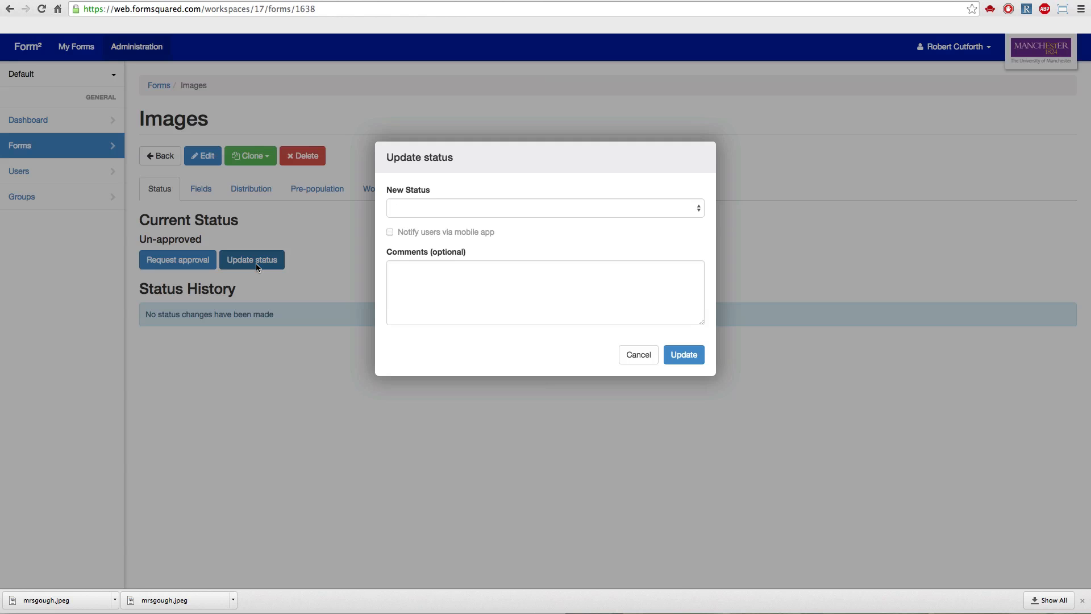
{"action": "left_click", "coordinate": [577, 209]}
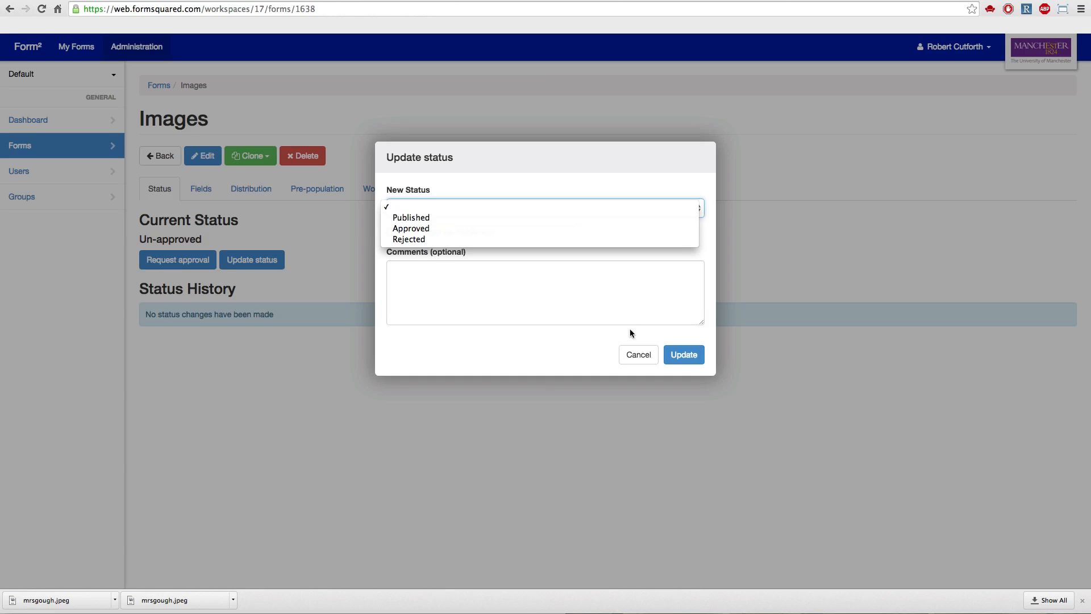
{"action": "left_click", "coordinate": [633, 348]}
{"action": "left_click", "coordinate": [636, 354]}
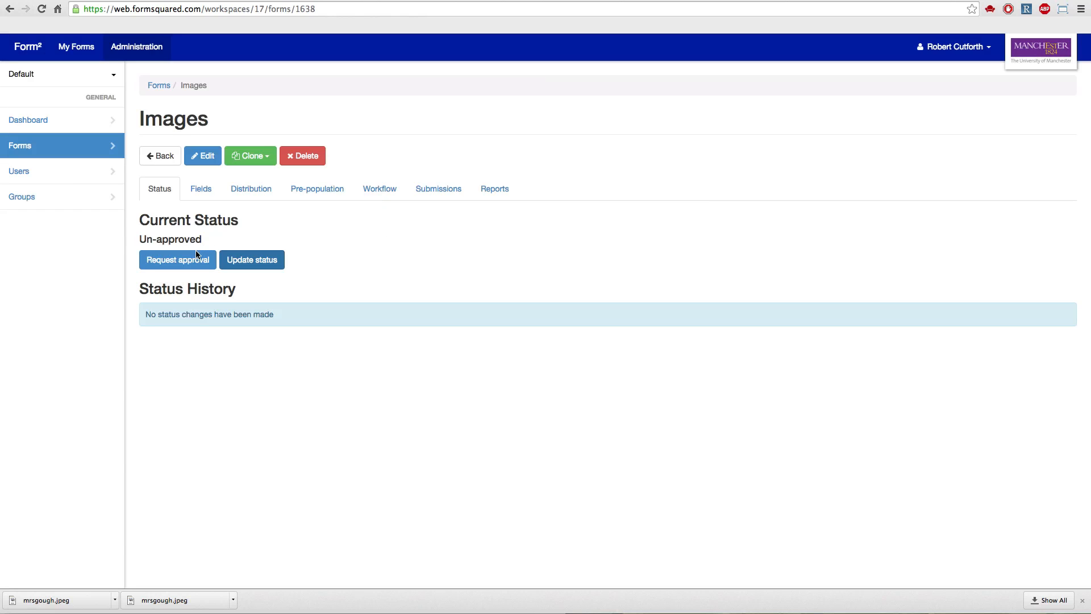
Submit an approval request for the form with the signed-in user's own name as approver and the comment "Please approve this form".
{"action": "left_click", "coordinate": [187, 262]}
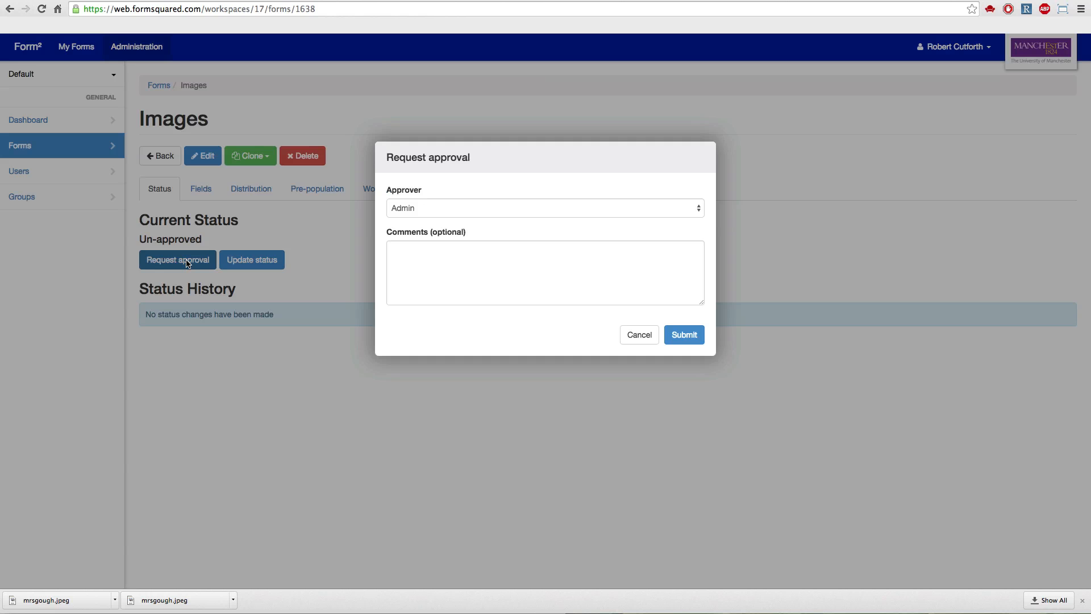
{"action": "left_click", "coordinate": [593, 211]}
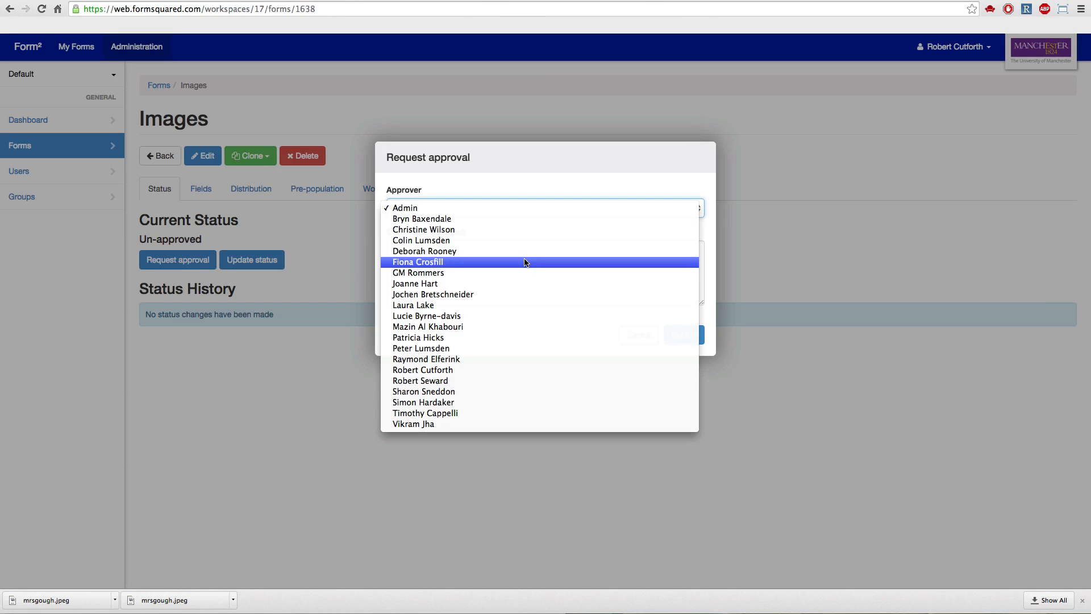
{"action": "left_click", "coordinate": [477, 370]}
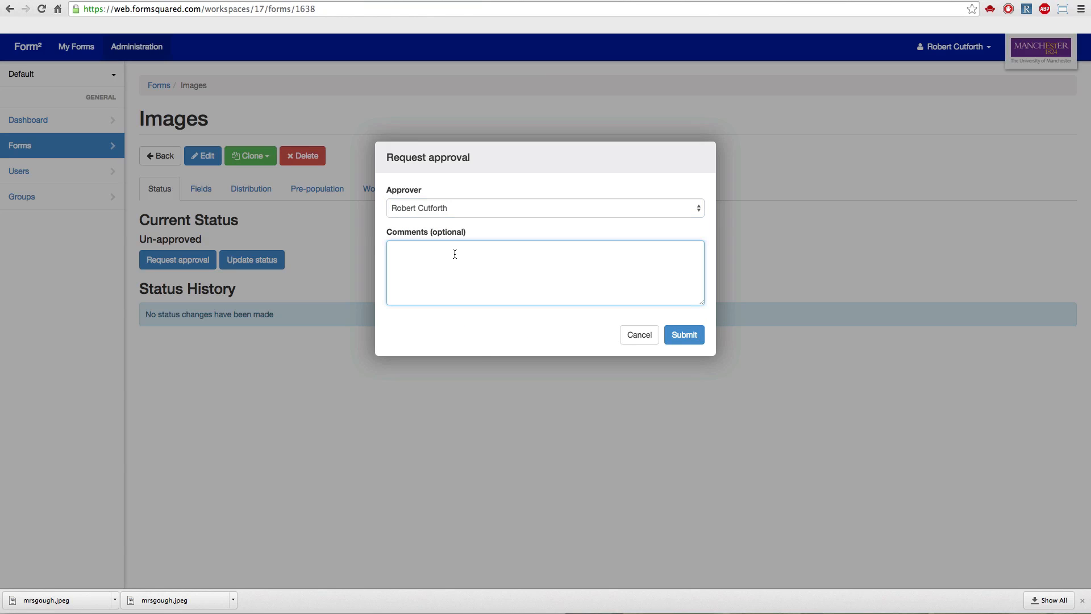
{"action": "type", "text": "Pleaes"}
{"action": "key", "text": "BackSpace"}
{"action": "key", "text": "BackSpace"}
{"action": "key", "text": "BackSpace"}
{"action": "type", "text": "se approve this form"}
{"action": "left_click", "coordinate": [674, 335]}
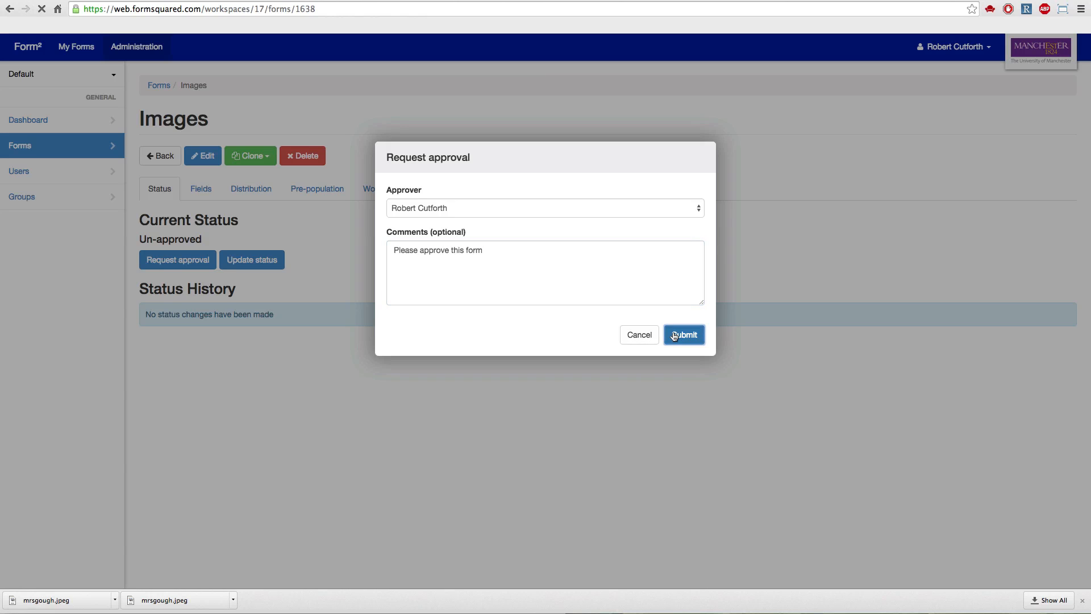